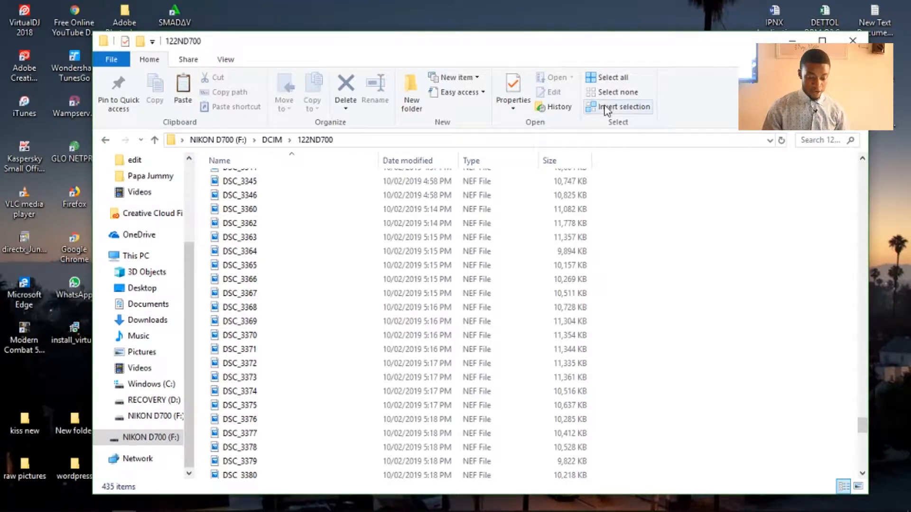
Display the camera files in the 122ND700 folder as large thumbnails and go to the most recent photos.
{"action": "scroll", "coordinate": [579, 336], "scroll_direction": "up", "scroll_amount": 20}
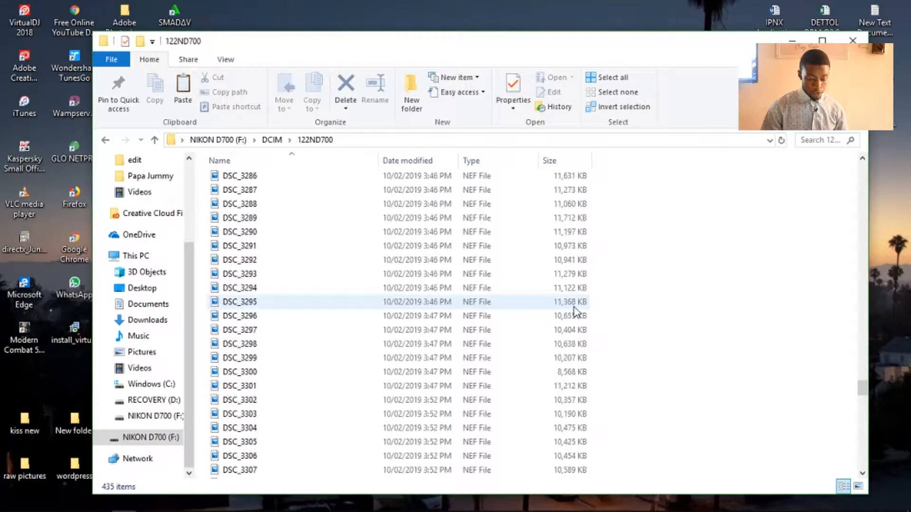
{"action": "scroll", "coordinate": [575, 313], "scroll_direction": "down", "scroll_amount": 20}
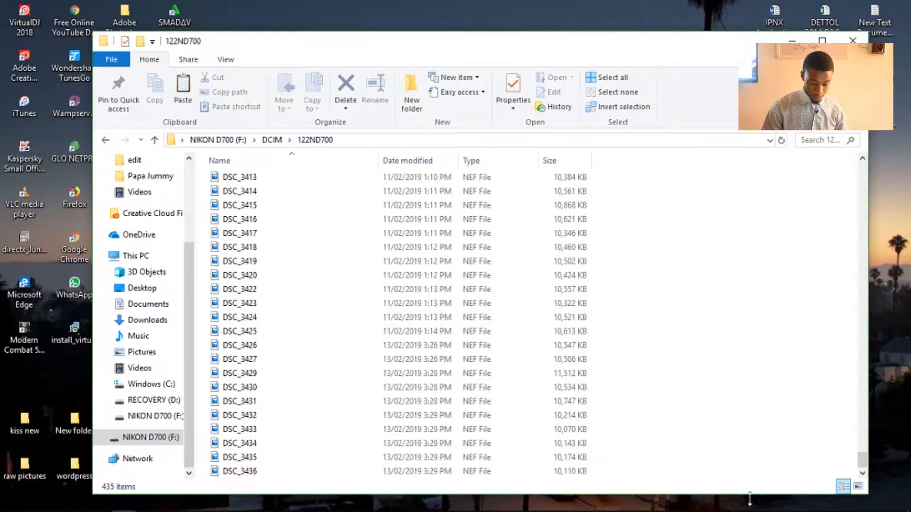
{"action": "left_click", "coordinate": [859, 486]}
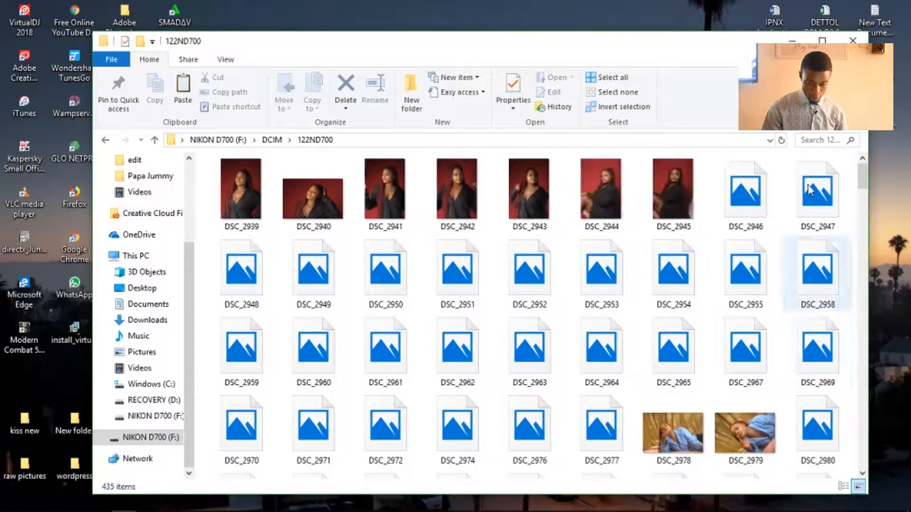
{"action": "left_click_drag", "start_coordinate": [864, 176], "coordinate": [872, 467]}
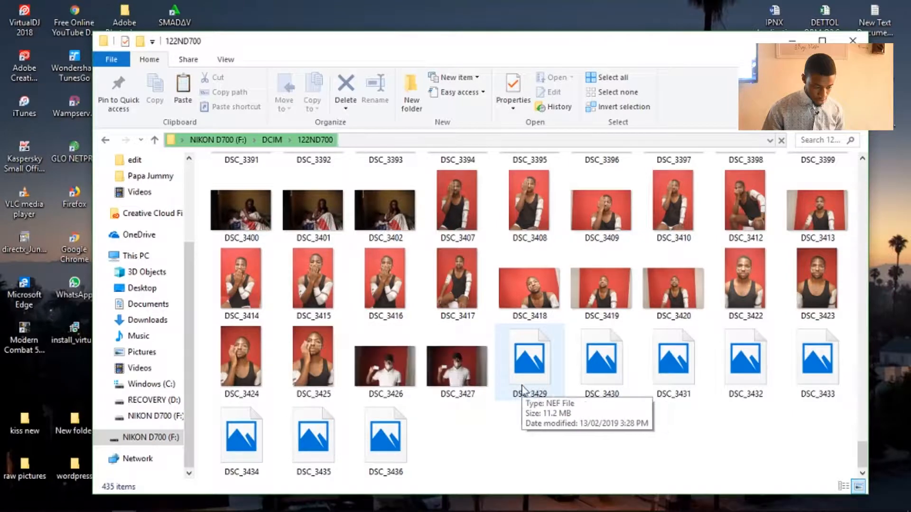
Copy the photos DSC_3426 through DSC_3436 from the camera folder.
{"action": "left_click", "coordinate": [384, 368]}
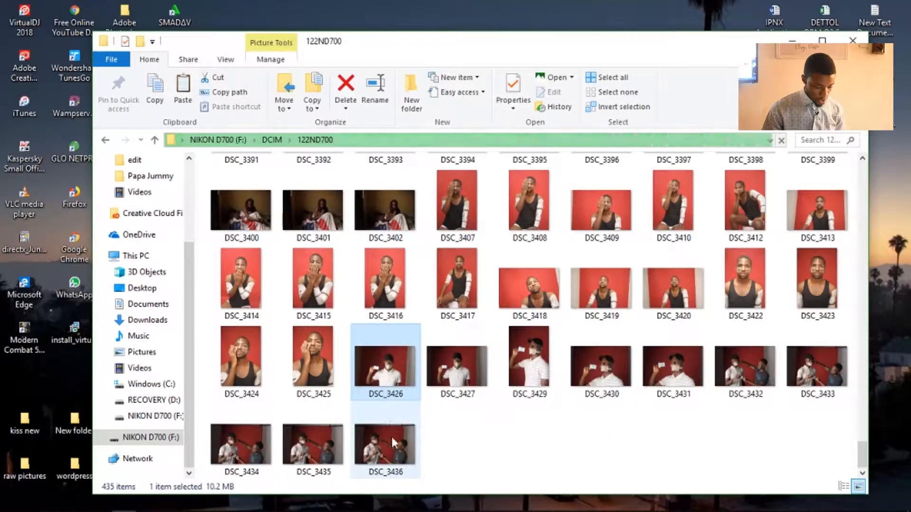
{"action": "left_click", "coordinate": [391, 435], "text": "shift"}
{"action": "right_click", "coordinate": [377, 349]}
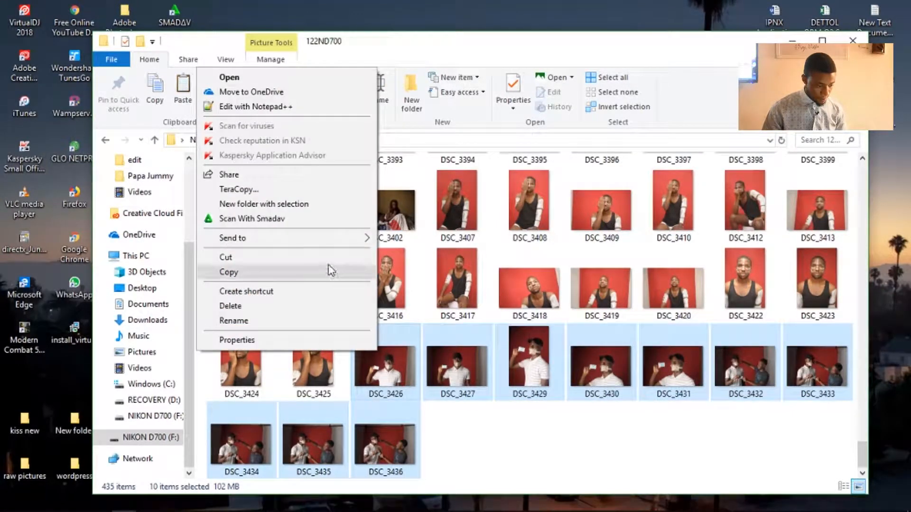
{"action": "left_click", "coordinate": [317, 273]}
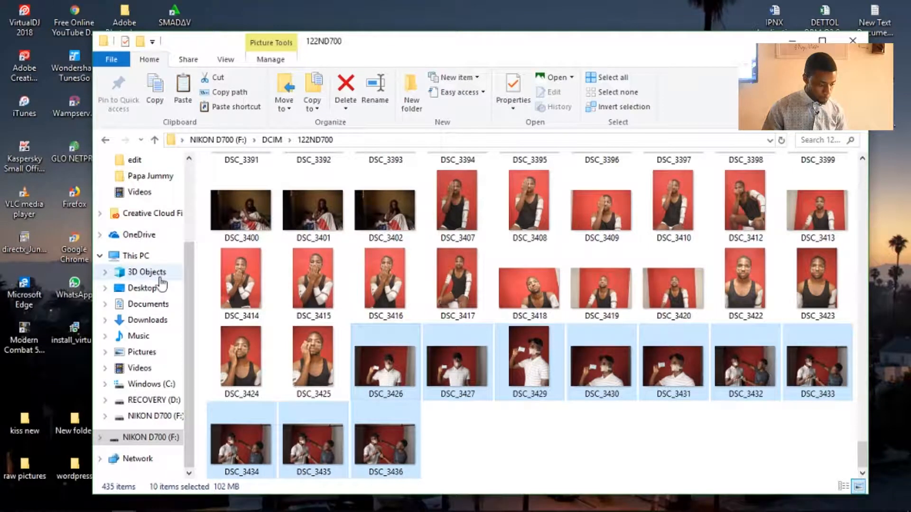
Create a new folder named "vote" on the Desktop.
{"action": "left_click", "coordinate": [156, 291]}
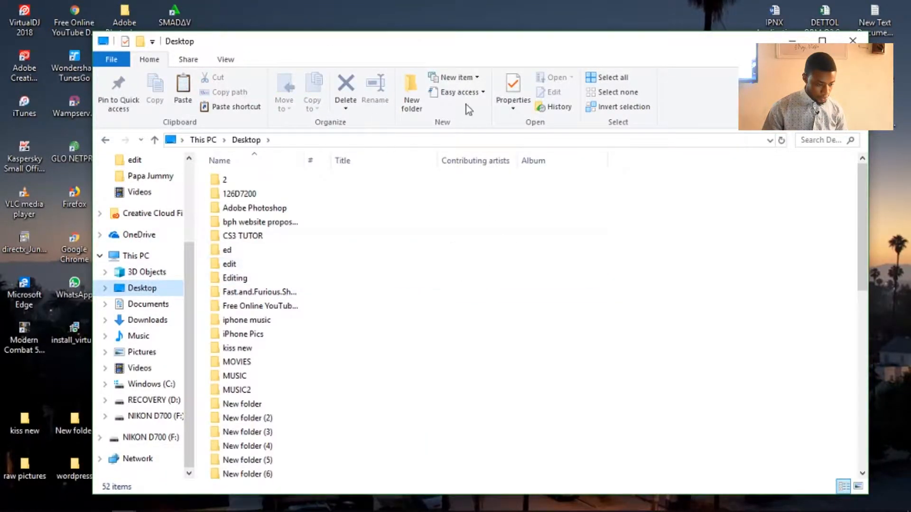
{"action": "left_click", "coordinate": [407, 98]}
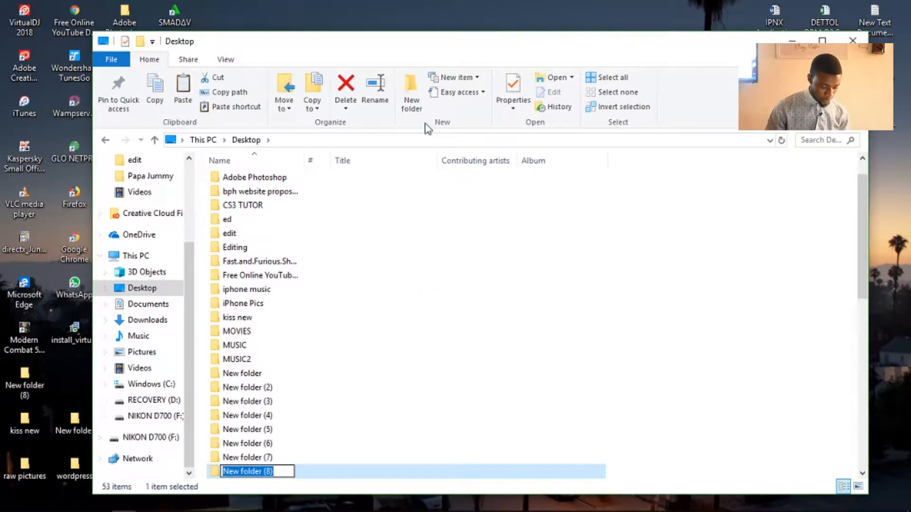
{"action": "type", "text": "vd"}
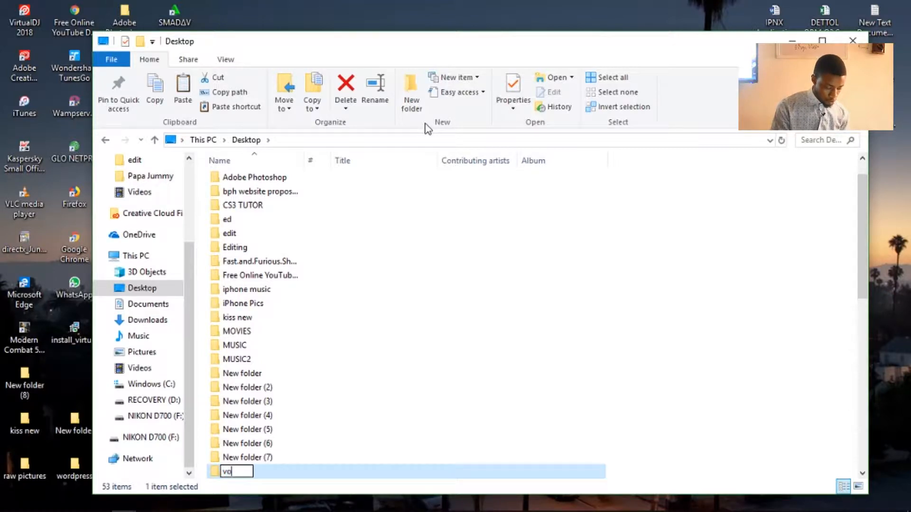
{"action": "type", "text": "te"}
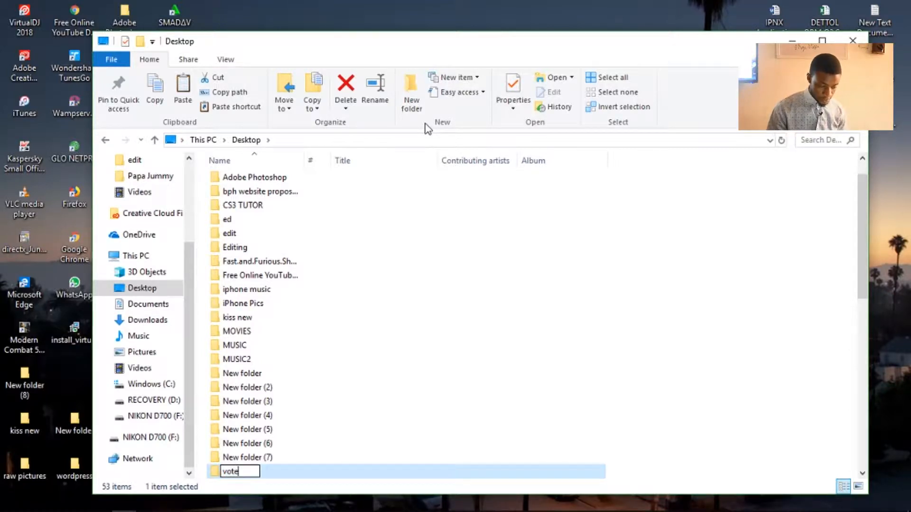
{"action": "key", "text": "Return"}
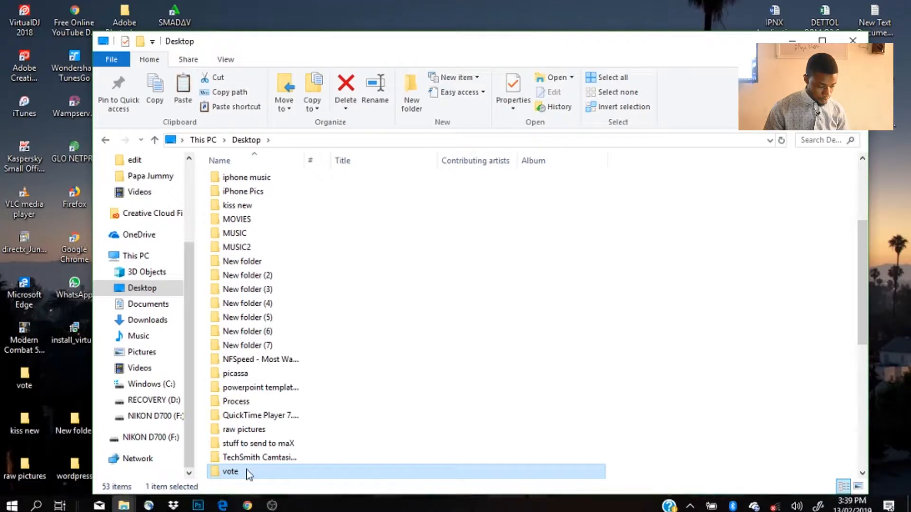
Paste the copied photos into the Desktop folder "vote".
{"action": "double_click", "coordinate": [246, 471]}
{"action": "right_click", "coordinate": [424, 239]}
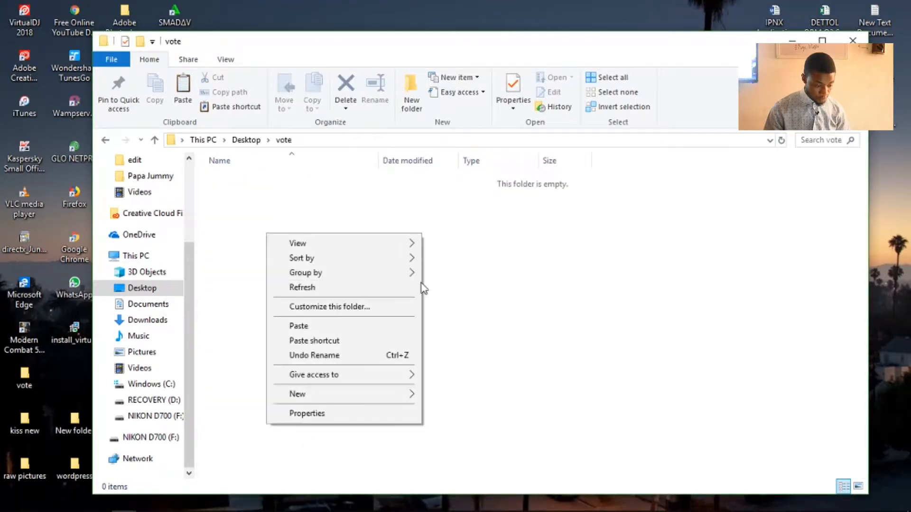
{"action": "left_click", "coordinate": [389, 327]}
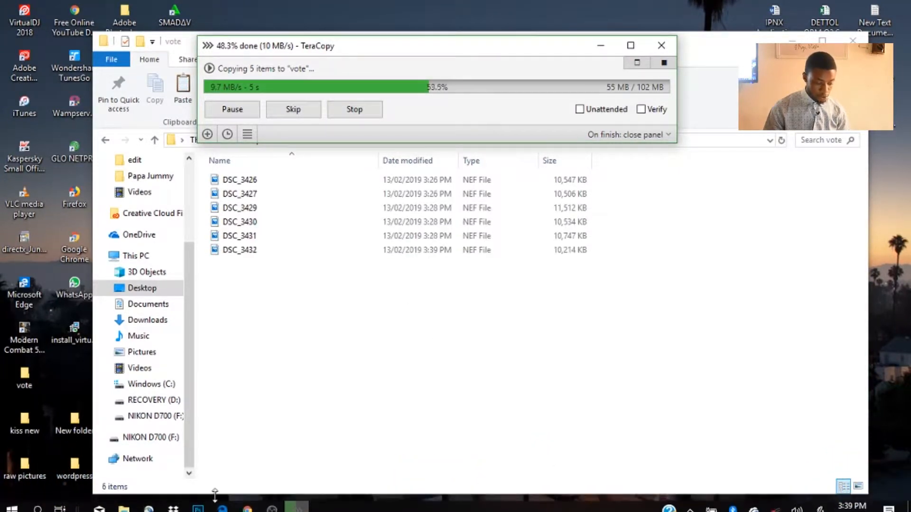
Switch to Photoshop and try to open the recent file DSC_3343.NEF.
{"action": "left_click", "coordinate": [199, 502]}
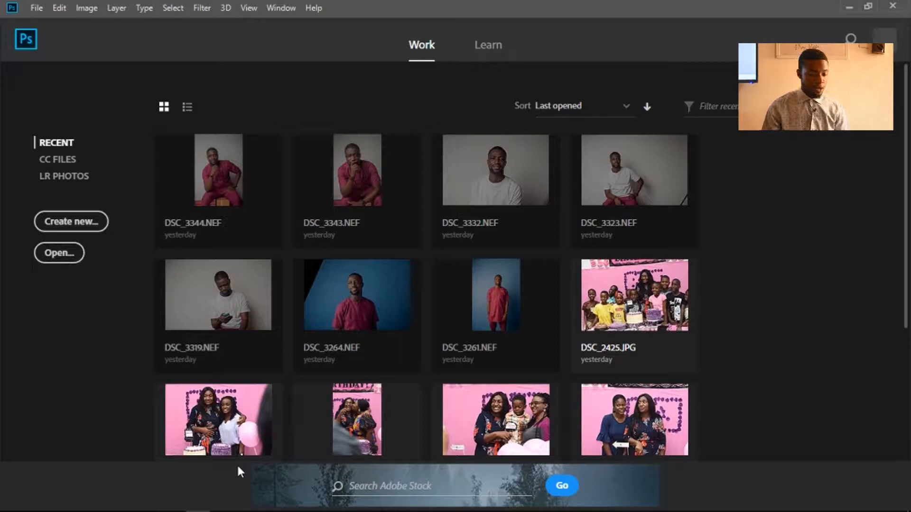
{"action": "left_click", "coordinate": [417, 199]}
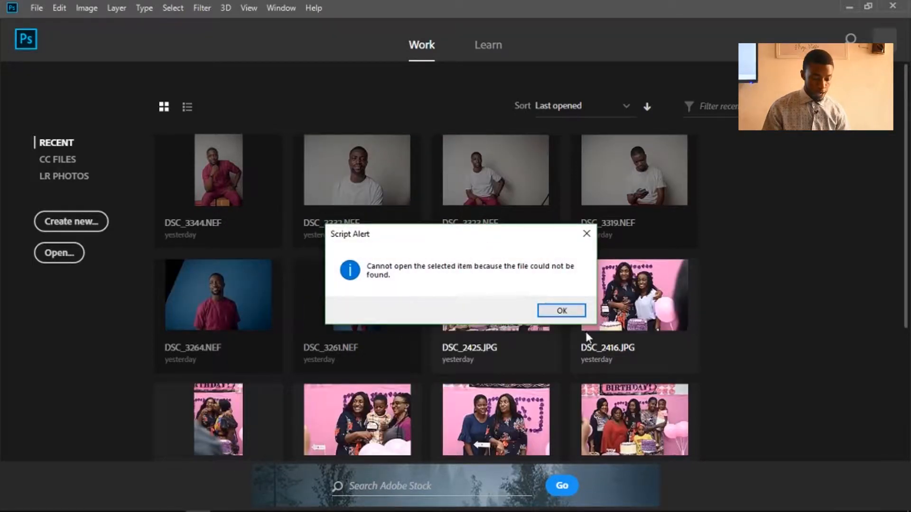
{"action": "left_click", "coordinate": [560, 310]}
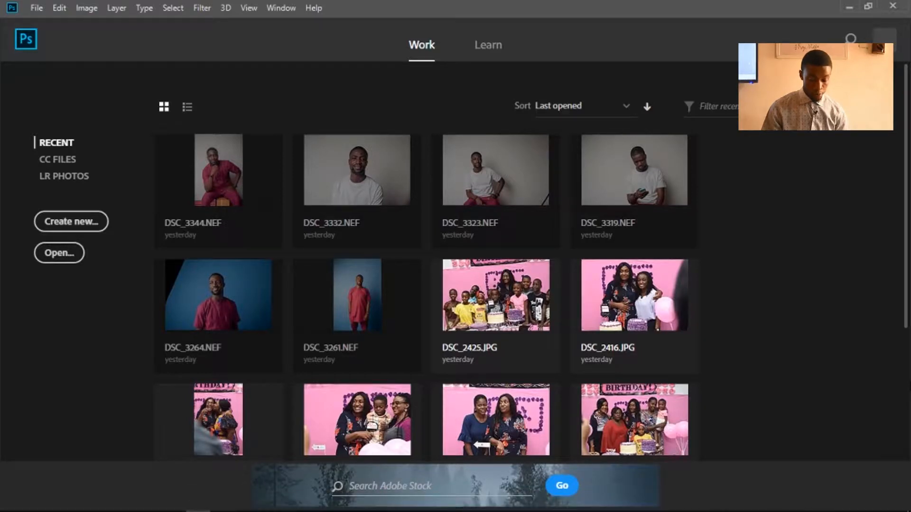
Start opening files and browse to the "vote" folder on the Desktop.
{"action": "left_click", "coordinate": [61, 255]}
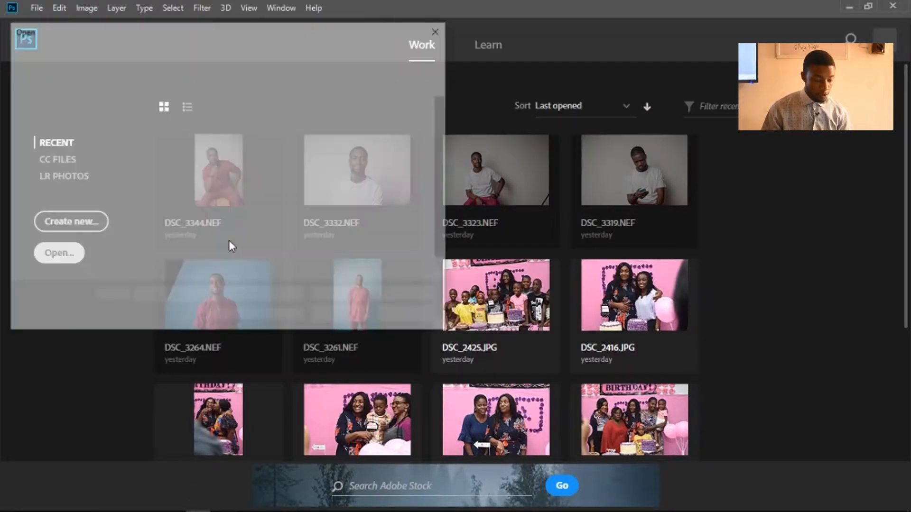
{"action": "left_click", "coordinate": [57, 134]}
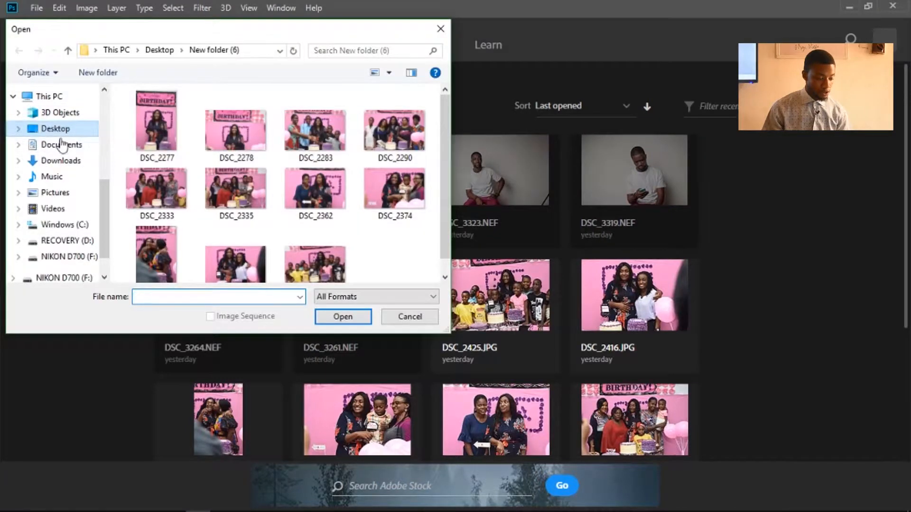
{"action": "scroll", "coordinate": [241, 182], "scroll_direction": "up", "scroll_amount": 2}
{"action": "left_click", "coordinate": [184, 191]}
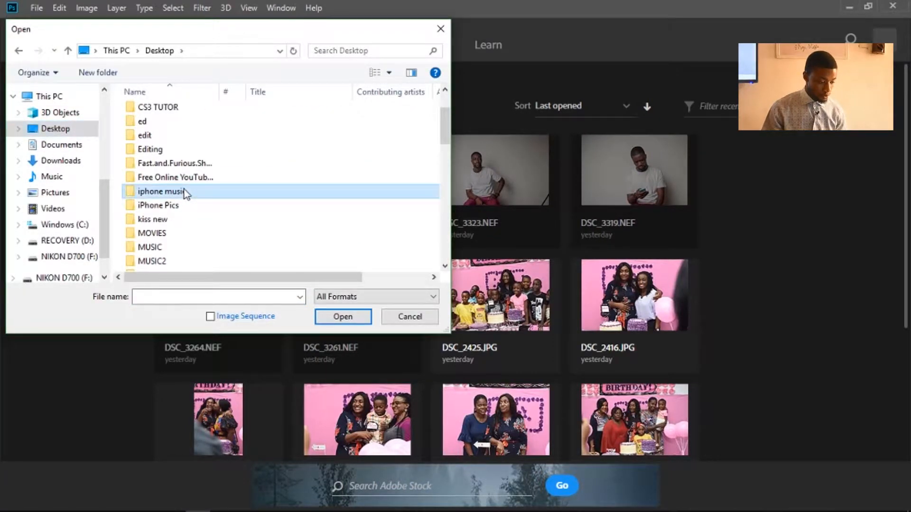
{"action": "key", "text": "v"}
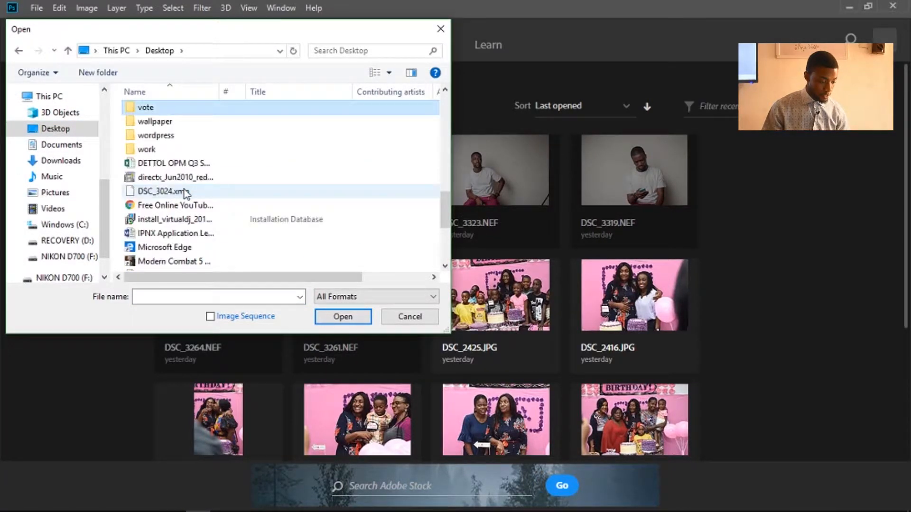
{"action": "double_click", "coordinate": [190, 111]}
Open all the photos from DSC_3426 through DSC_3436 together in Camera Raw.
{"action": "left_click", "coordinate": [173, 130]}
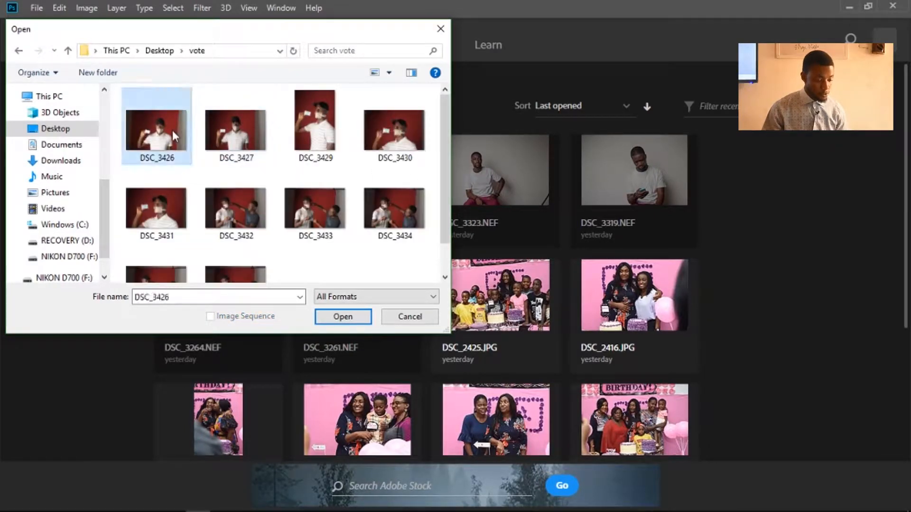
{"action": "scroll", "coordinate": [243, 171], "scroll_direction": "down", "scroll_amount": 1}
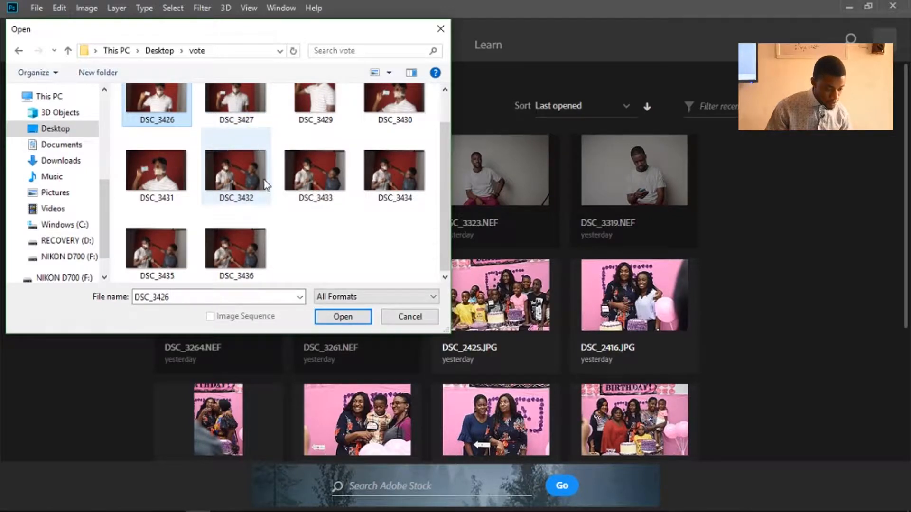
{"action": "left_click", "coordinate": [264, 247], "text": "shift"}
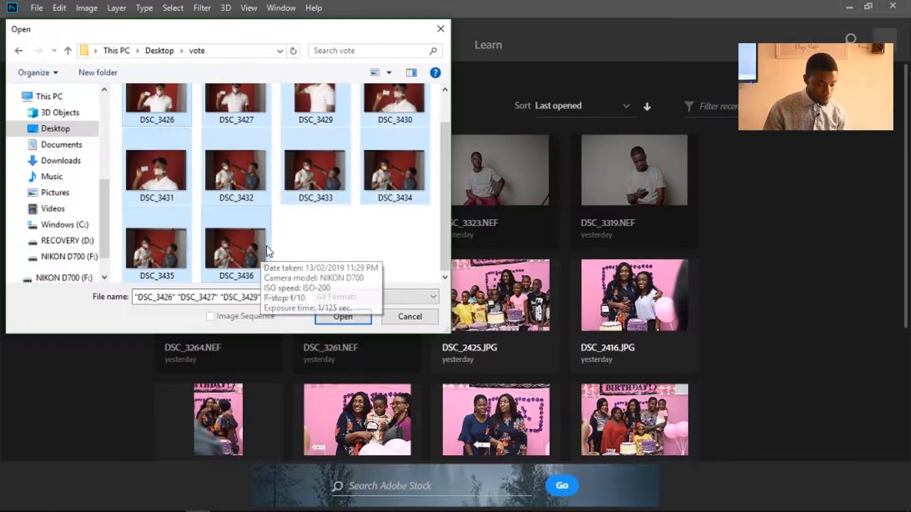
{"action": "left_click", "coordinate": [345, 317]}
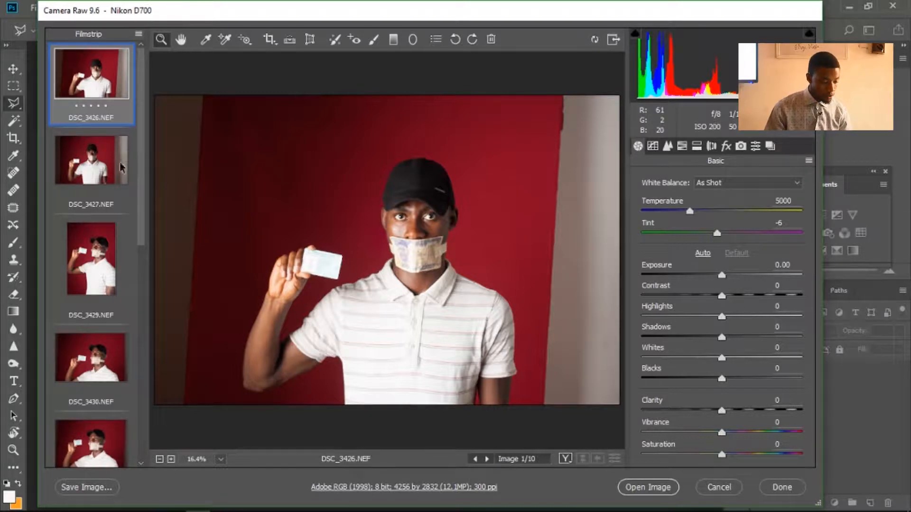
Preview the portraits DSC_3427, DSC_3429, DSC_3430 and DSC_3431 one after another to compare the poses.
{"action": "left_click", "coordinate": [92, 174]}
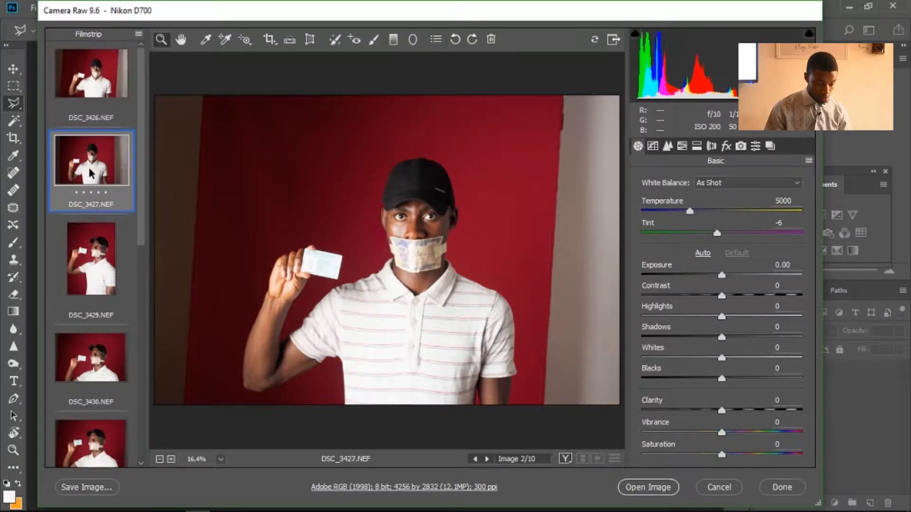
{"action": "left_click", "coordinate": [103, 276]}
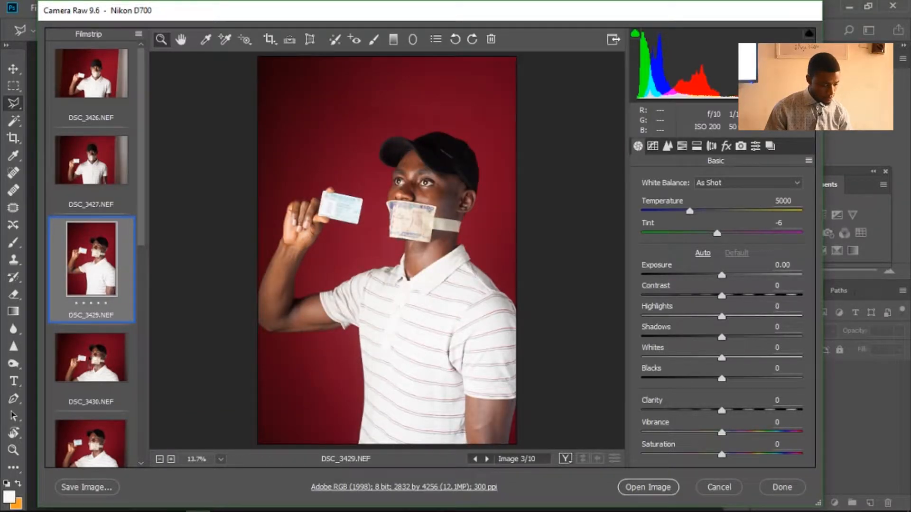
{"action": "left_click", "coordinate": [95, 360]}
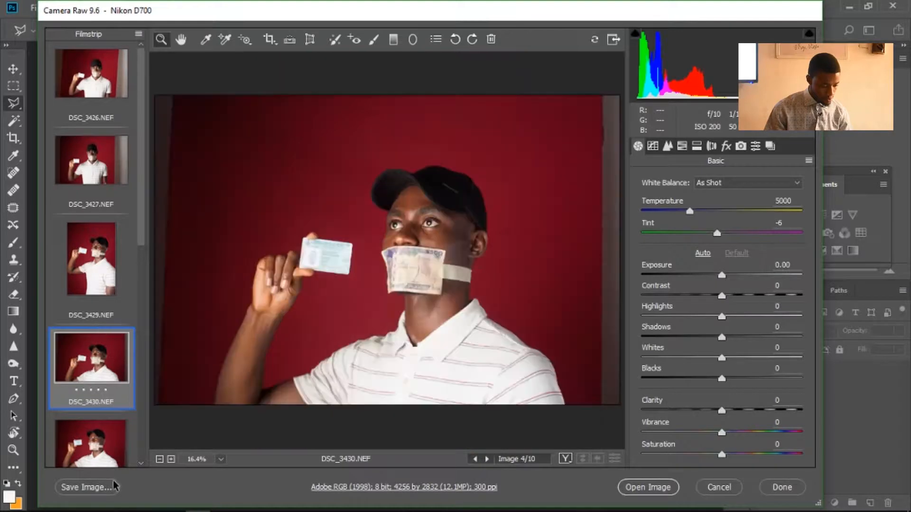
{"action": "left_click", "coordinate": [93, 439]}
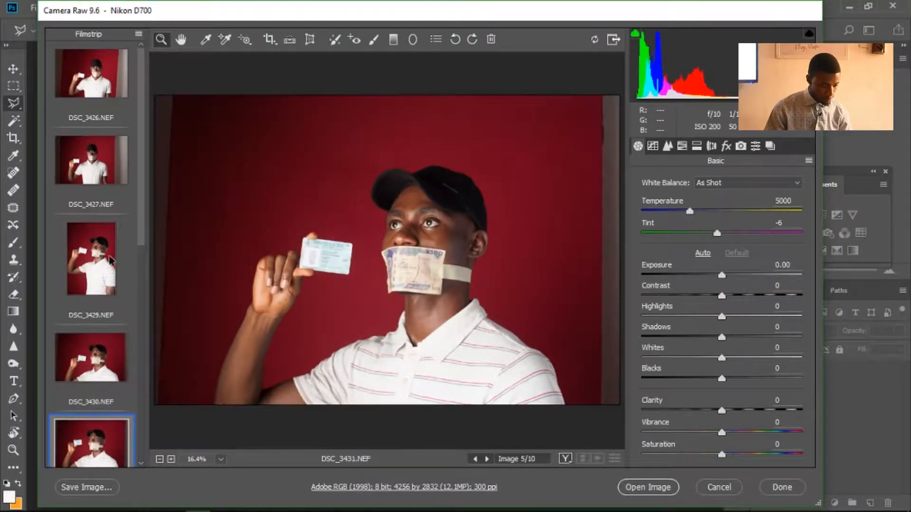
{"action": "left_click", "coordinate": [134, 245]}
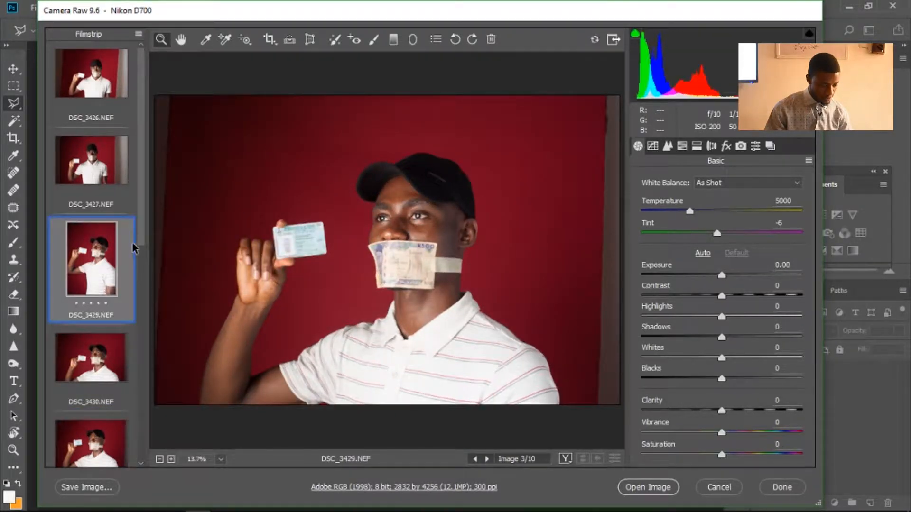
Look through the remaining photos, compare DSC_3431.NEF, and select DSC_3430.NEF with a three-star rating.
{"action": "scroll", "coordinate": [142, 285], "scroll_direction": "down", "scroll_amount": 3}
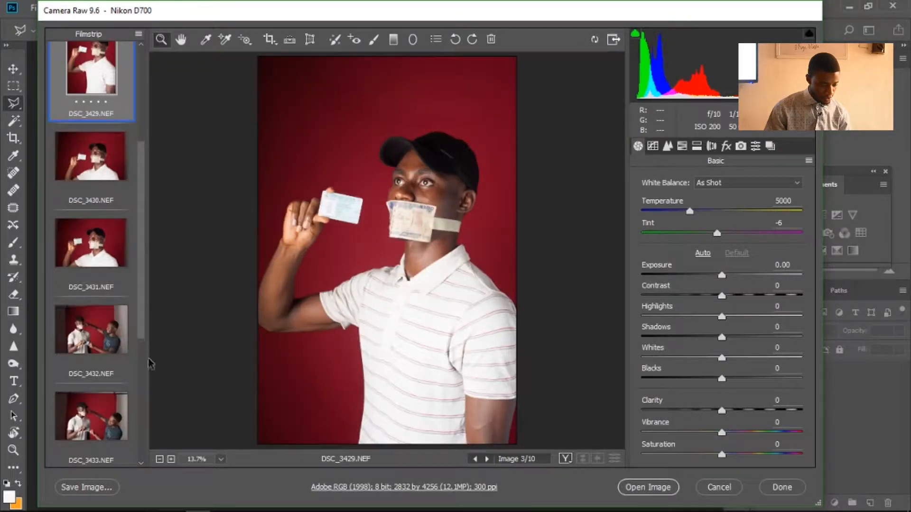
{"action": "scroll", "coordinate": [144, 426], "scroll_direction": "down", "scroll_amount": 3}
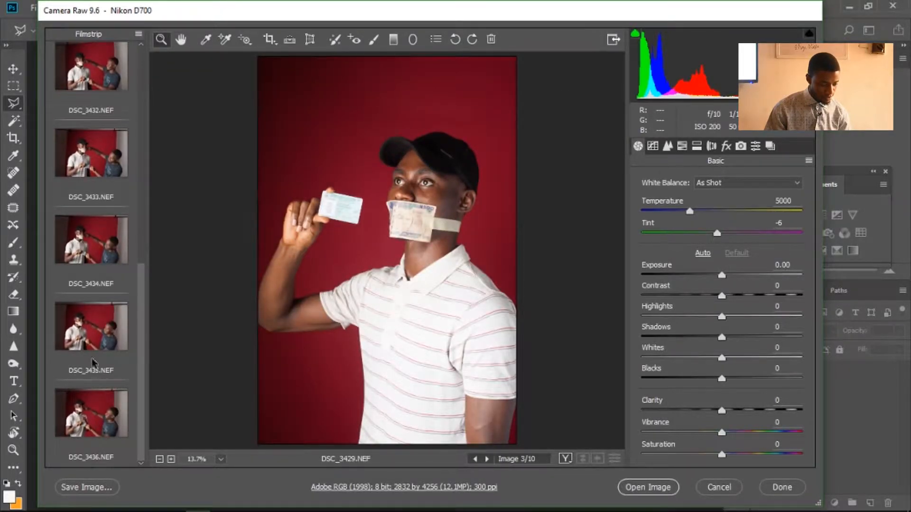
{"action": "scroll", "coordinate": [88, 238], "scroll_direction": "up", "scroll_amount": 3}
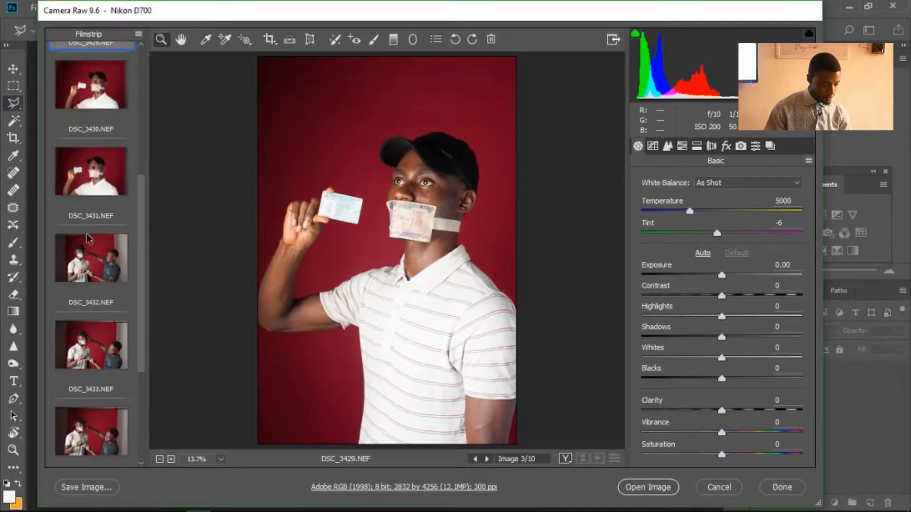
{"action": "left_click", "coordinate": [92, 205]}
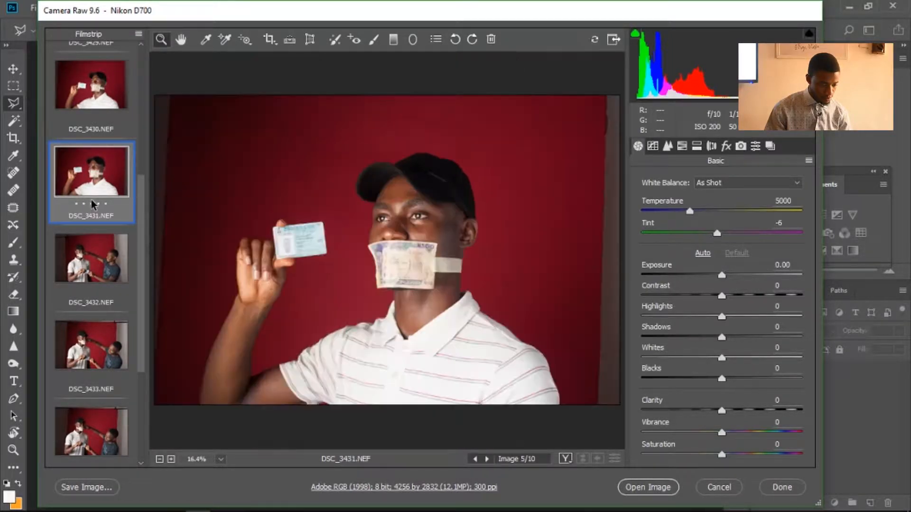
{"action": "left_click", "coordinate": [93, 103]}
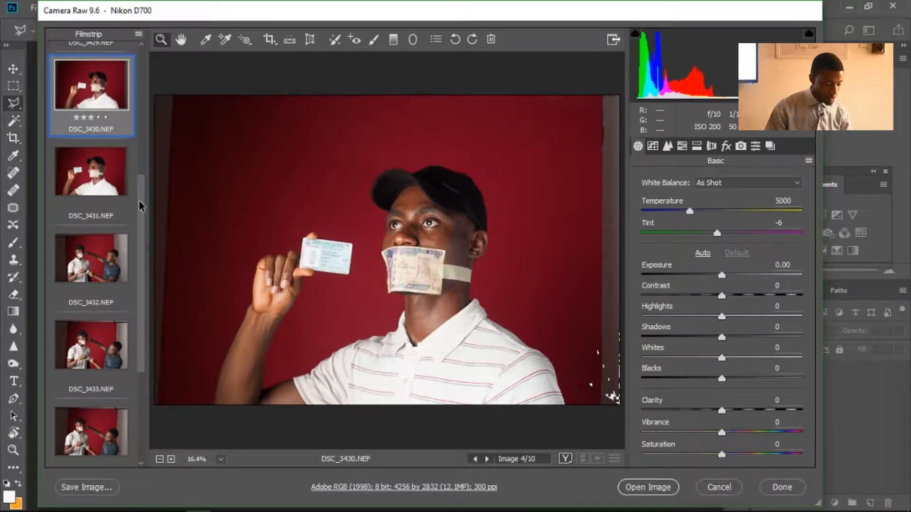
Compare the portraits DSC_3429, DSC_3427 and DSC_3426 by previewing them one after another.
{"action": "left_click_drag", "start_coordinate": [138, 202], "coordinate": [109, 145]}
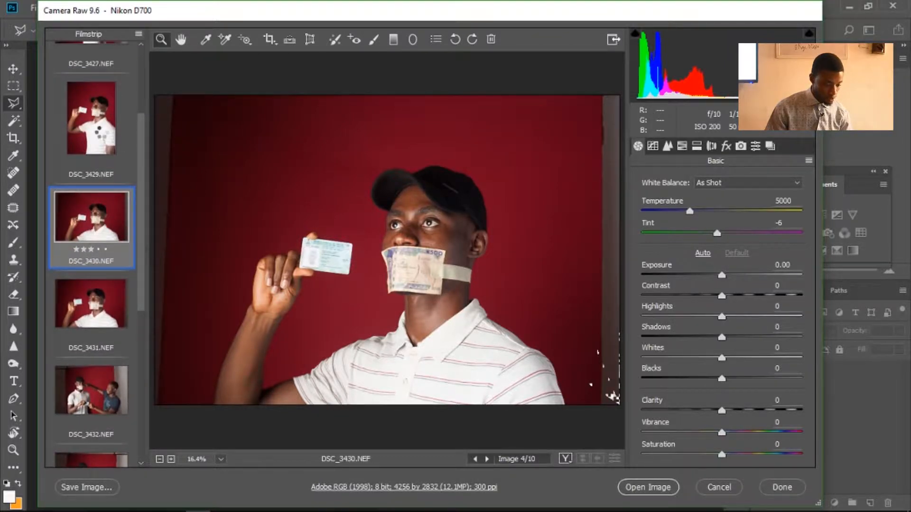
{"action": "left_click", "coordinate": [102, 136]}
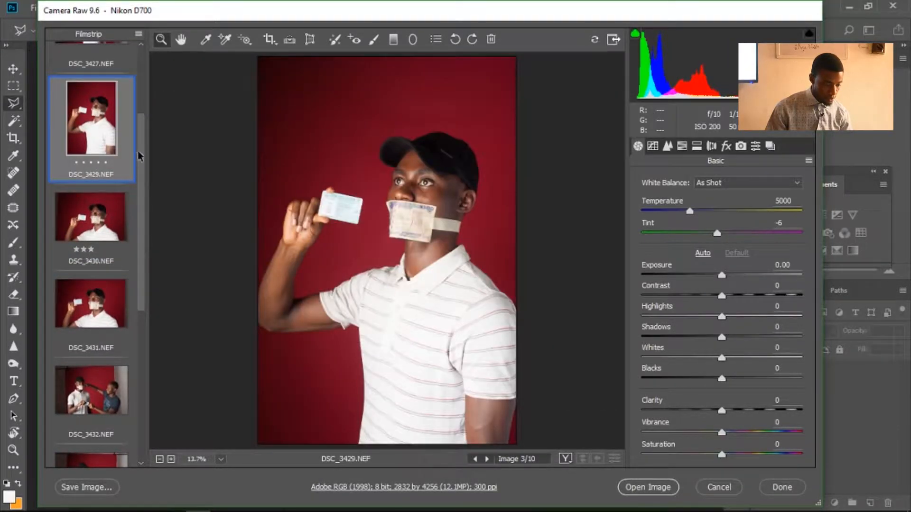
{"action": "scroll", "coordinate": [140, 150], "scroll_direction": "up", "scroll_amount": 2}
{"action": "left_click", "coordinate": [83, 91]}
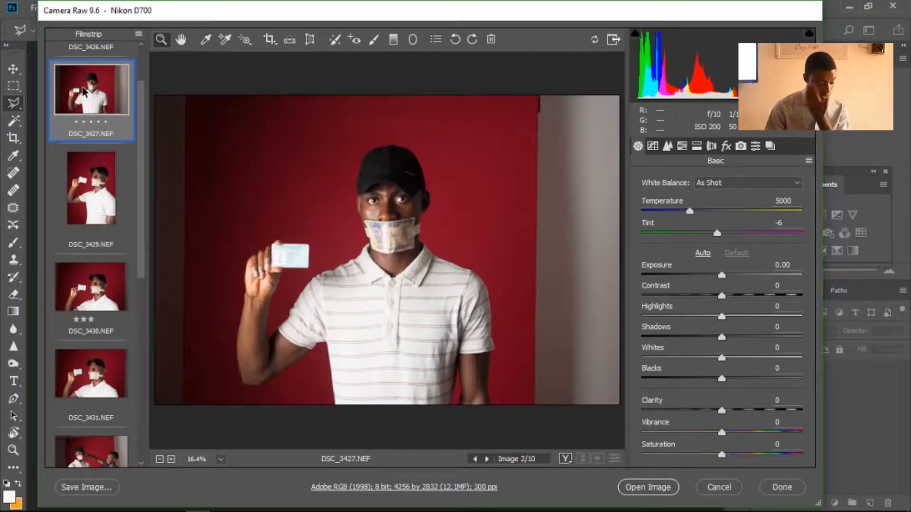
{"action": "key", "text": "Down"}
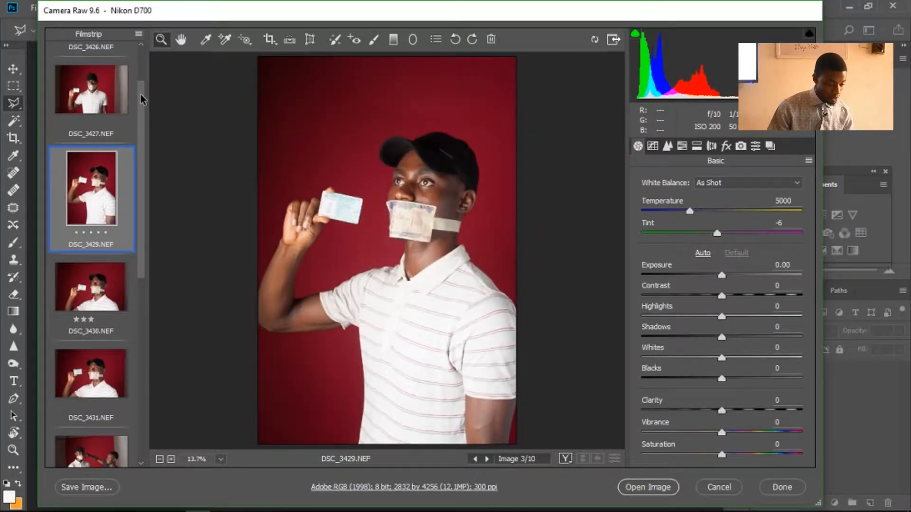
{"action": "scroll", "coordinate": [142, 100], "scroll_direction": "up", "scroll_amount": 2}
{"action": "left_click", "coordinate": [96, 77]}
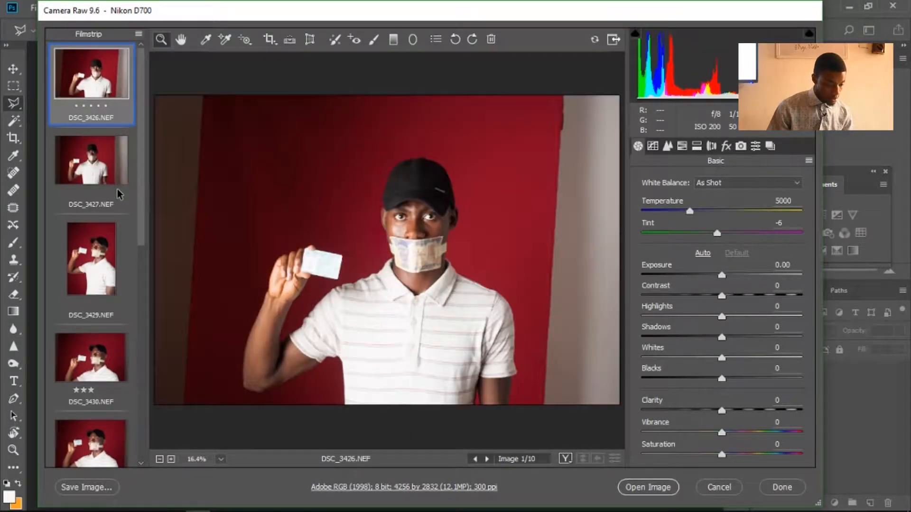
Check DSC_3427.NEF once more and give DSC_3429.NEF a four-star rating.
{"action": "left_click", "coordinate": [66, 164]}
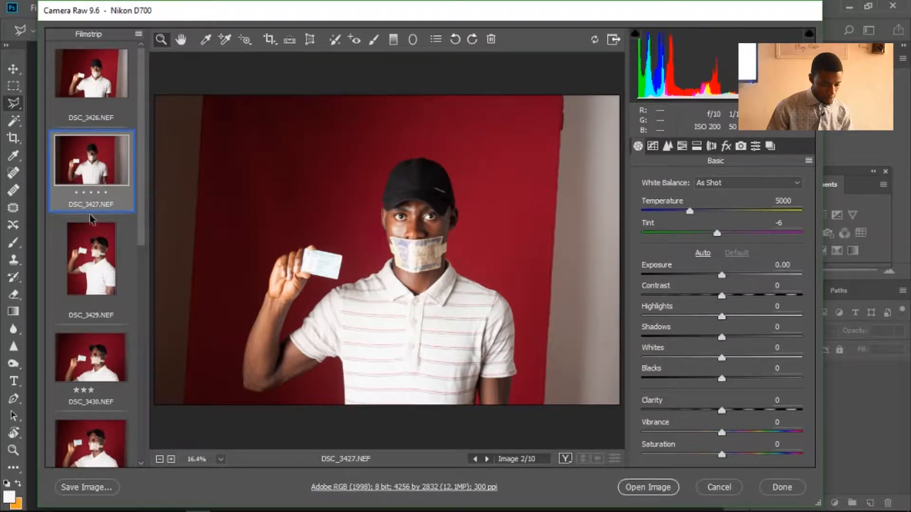
{"action": "left_click", "coordinate": [111, 299]}
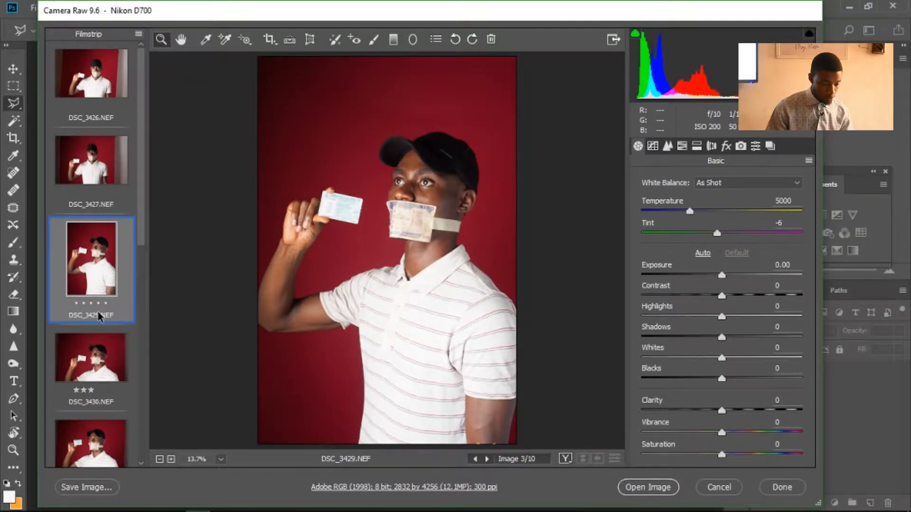
{"action": "left_click", "coordinate": [98, 304]}
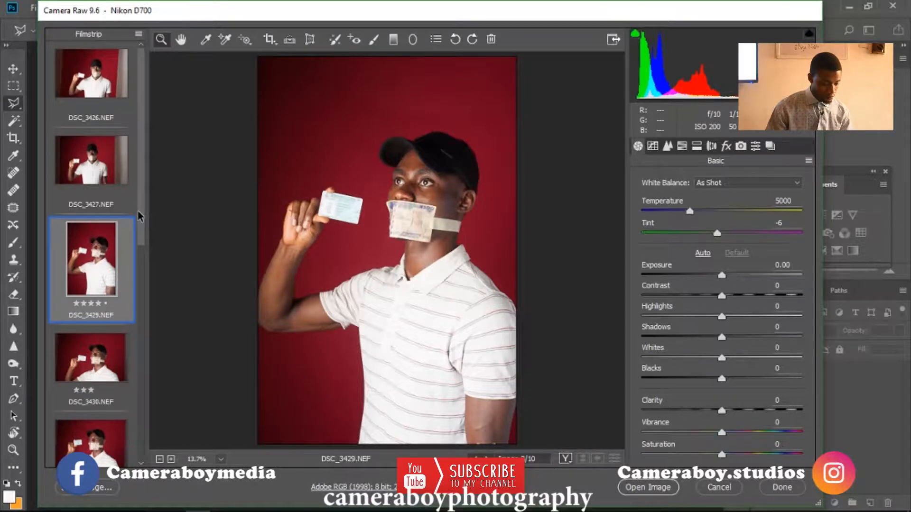
Review the two-person shots DSC_3436 and DSC_3435, and give DSC_3434.NEF a four-star rating.
{"action": "left_click_drag", "start_coordinate": [139, 217], "coordinate": [148, 443]}
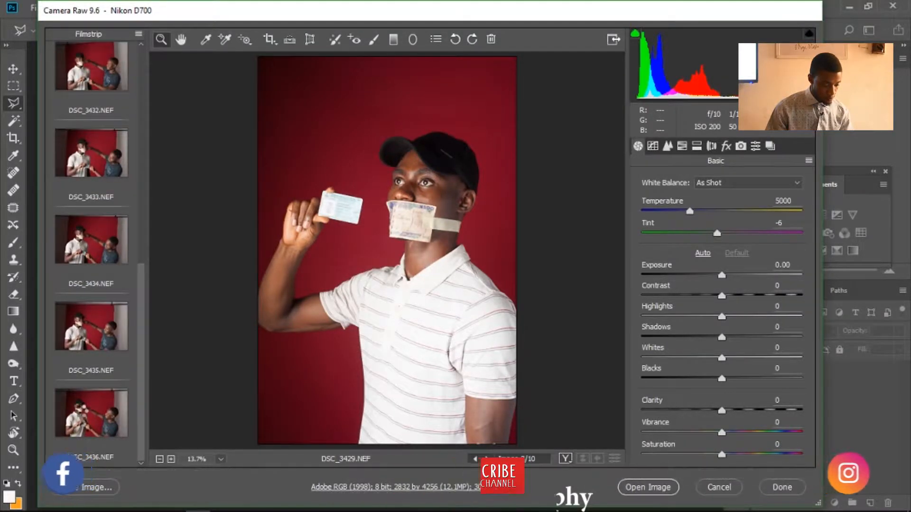
{"action": "left_click", "coordinate": [83, 413]}
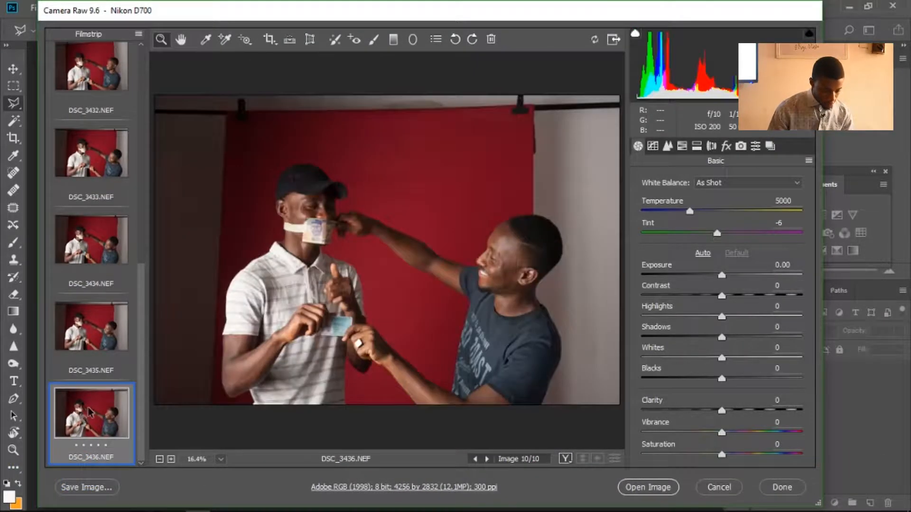
{"action": "left_click", "coordinate": [97, 326]}
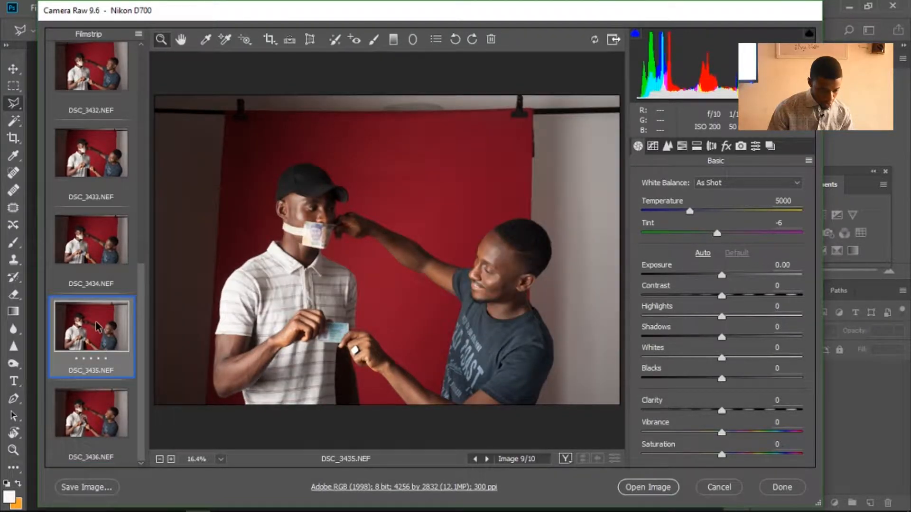
{"action": "left_click", "coordinate": [89, 259]}
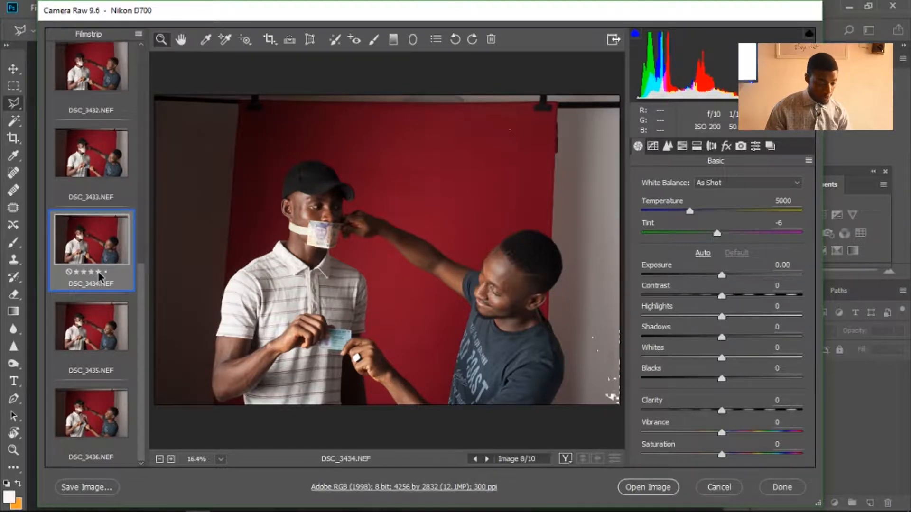
Select the rated photos DSC_3430 and DSC_3429 together with DSC_3434.
{"action": "scroll", "coordinate": [138, 342], "scroll_direction": "up", "scroll_amount": 1}
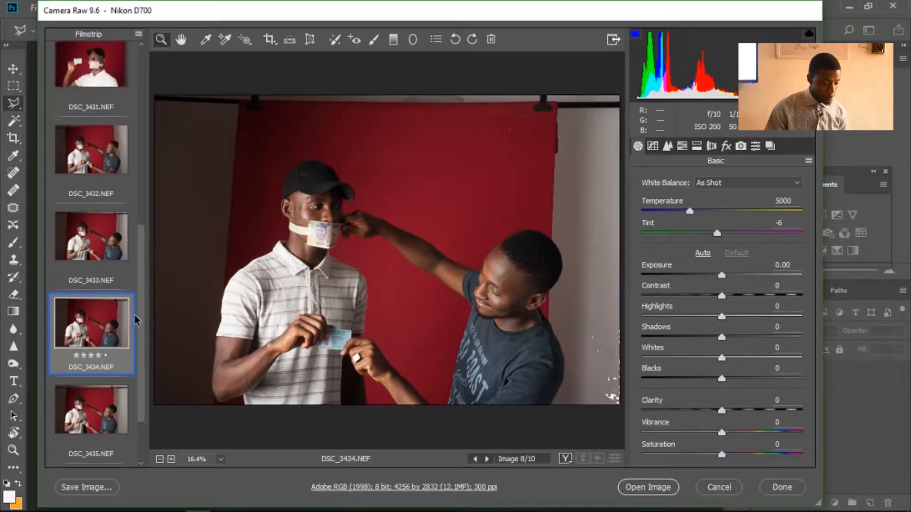
{"action": "scroll", "coordinate": [136, 320], "scroll_direction": "down", "scroll_amount": 1}
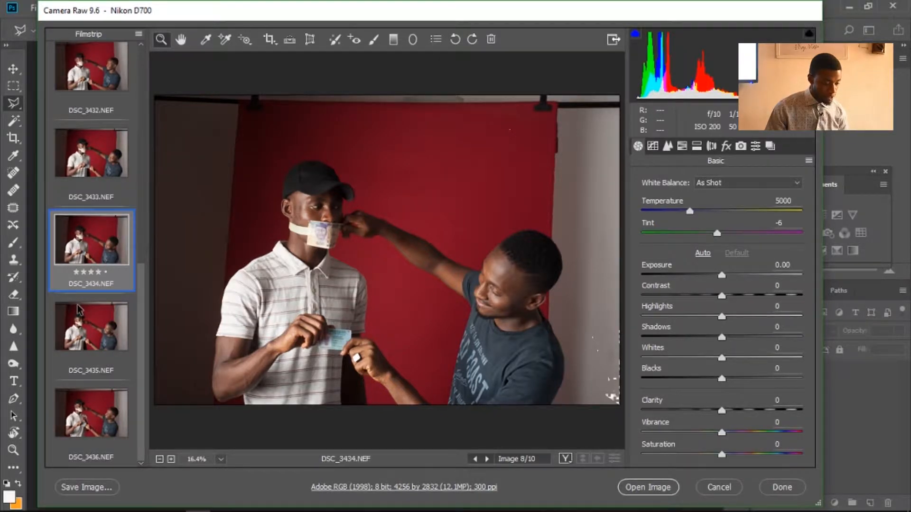
{"action": "scroll", "coordinate": [79, 309], "scroll_direction": "up", "scroll_amount": 6}
{"action": "scroll", "coordinate": [78, 310], "scroll_direction": "down", "scroll_amount": 5}
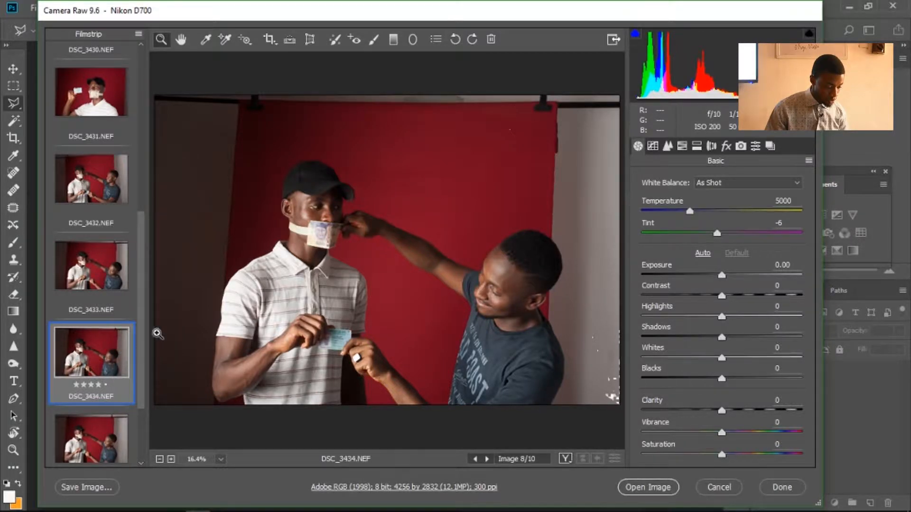
{"action": "left_click_drag", "start_coordinate": [142, 338], "coordinate": [147, 259]}
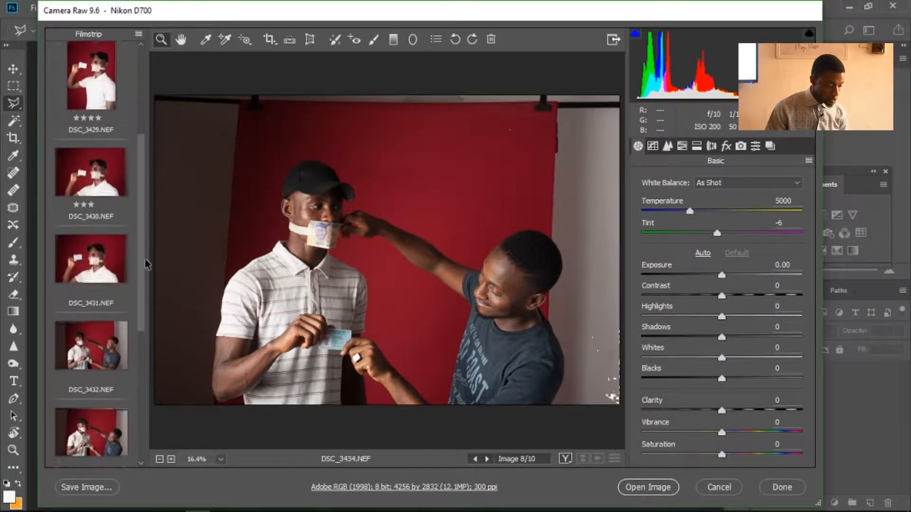
{"action": "left_click", "coordinate": [90, 204], "text": "ctrl"}
{"action": "left_click", "coordinate": [96, 113], "text": "ctrl"}
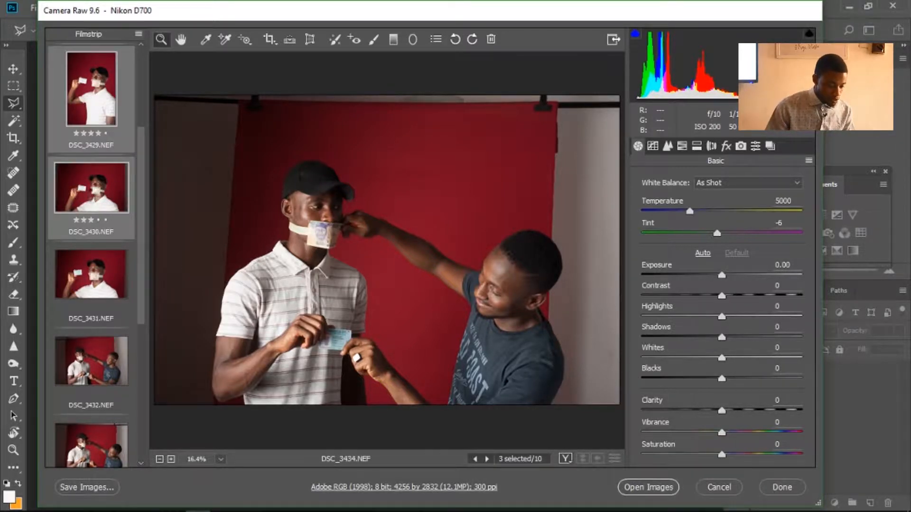
Select only DSC_3430.NEF and reduce its Highlights to -71.
{"action": "left_click", "coordinate": [93, 197]}
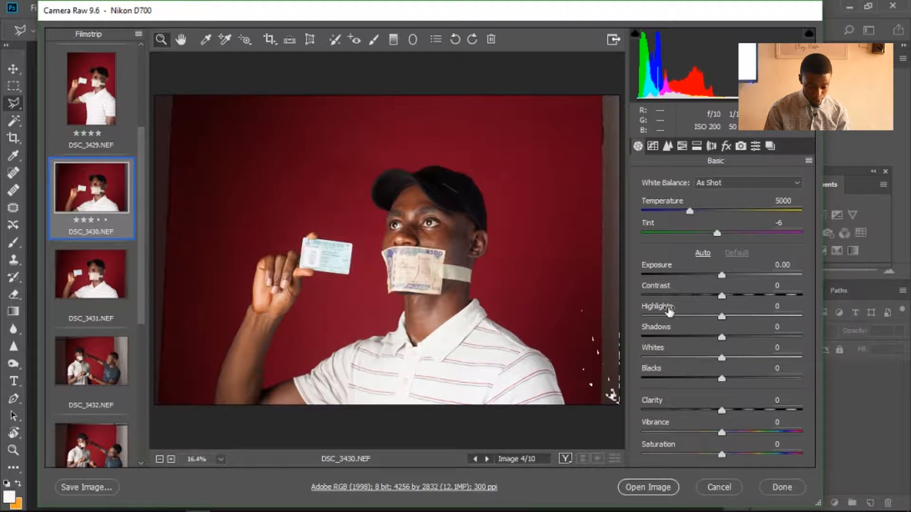
{"action": "left_click", "coordinate": [663, 316]}
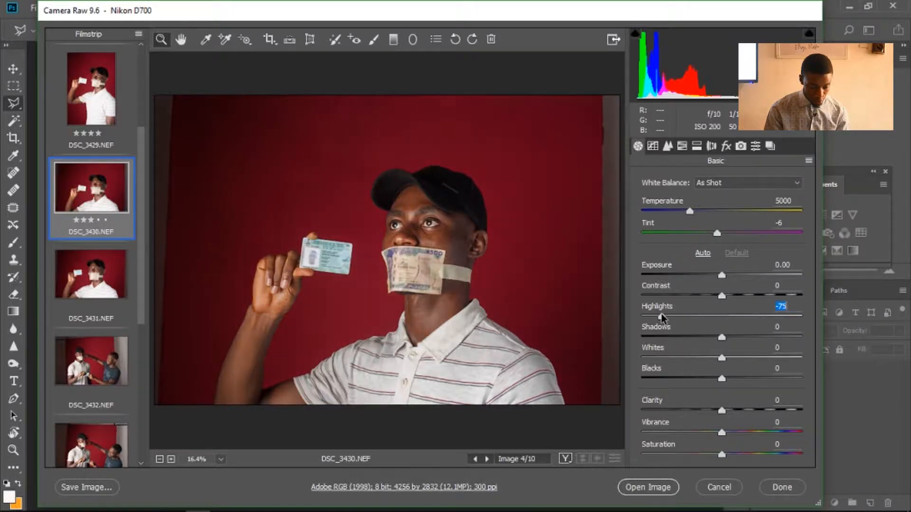
{"action": "left_click_drag", "start_coordinate": [662, 317], "coordinate": [667, 317]}
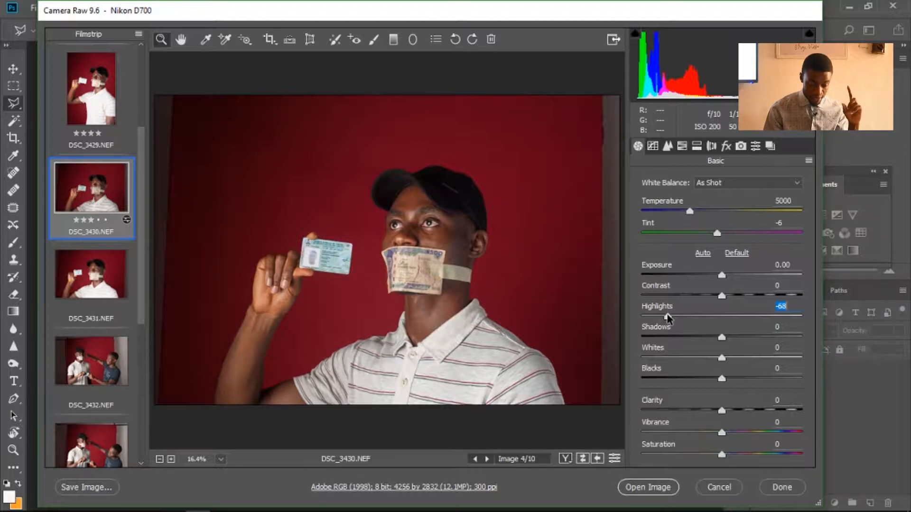
{"action": "mouse_move", "coordinate": [667, 316]}
{"action": "left_mouse_down"}
{"action": "mouse_move", "coordinate": [655, 323]}
{"action": "mouse_move", "coordinate": [716, 323]}
{"action": "mouse_move", "coordinate": [666, 318]}
{"action": "left_mouse_up"}
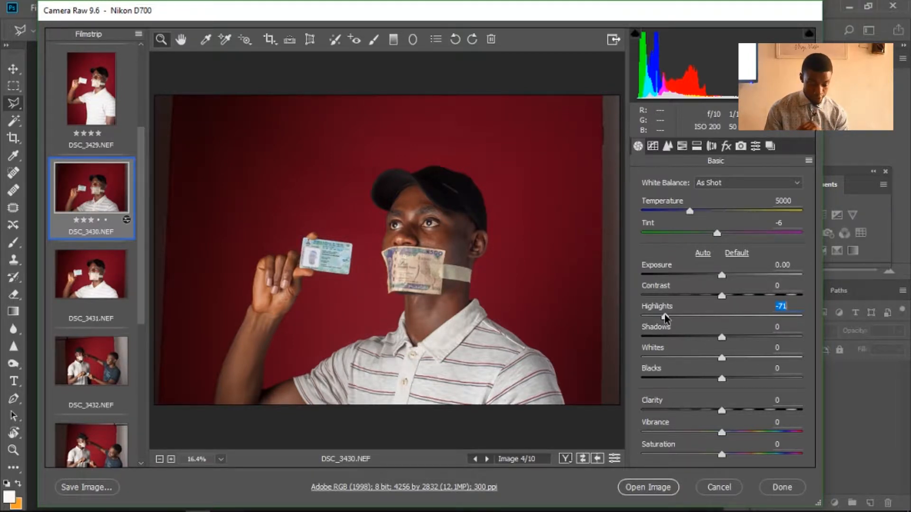
Set Shadows to +27, Whites to -16, Clarity to +12 and Vibrance to +9 for DSC_3430.
{"action": "left_click", "coordinate": [742, 336]}
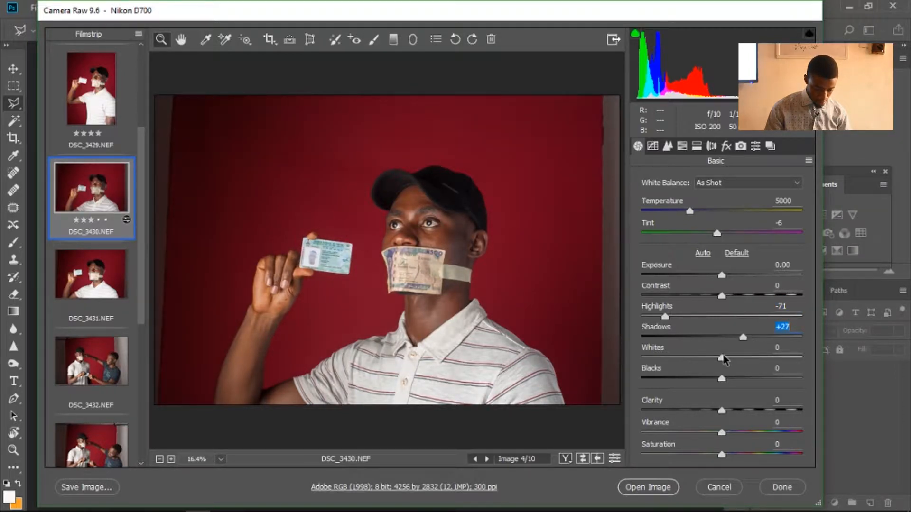
{"action": "left_click", "coordinate": [709, 357]}
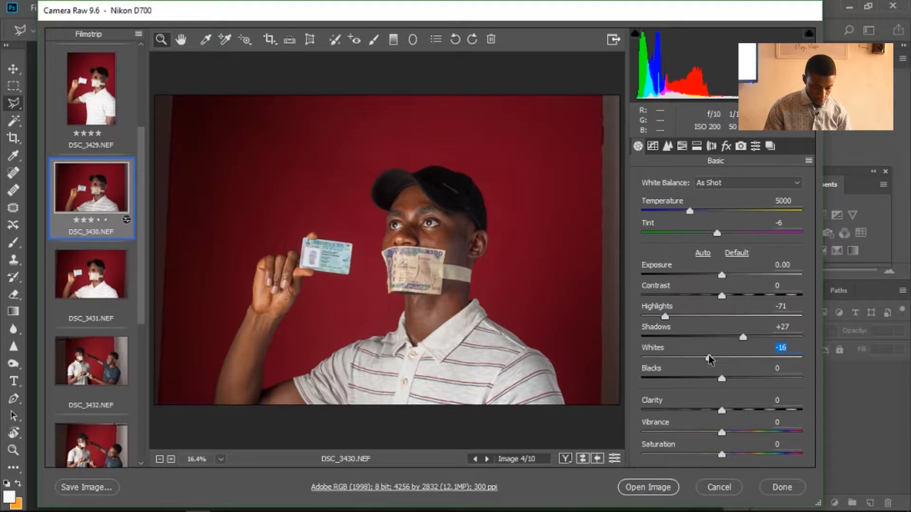
{"action": "left_click", "coordinate": [731, 409]}
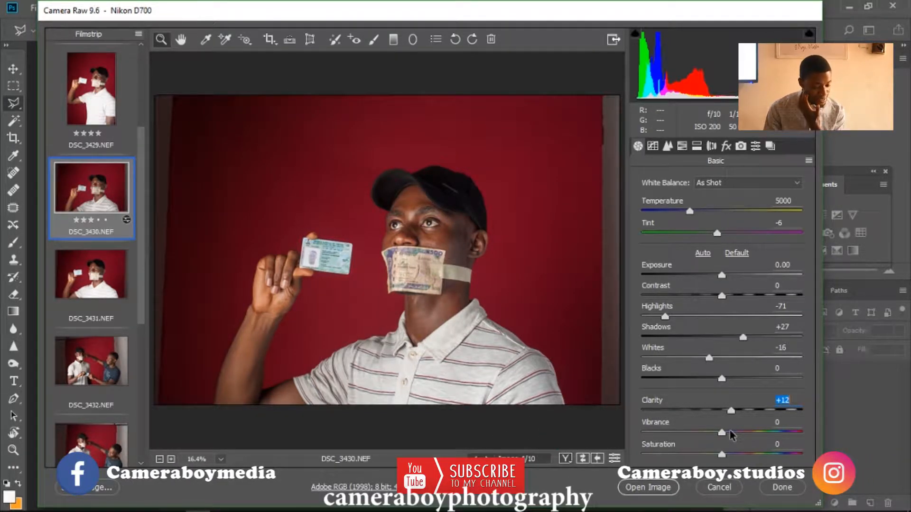
{"action": "left_click", "coordinate": [729, 432]}
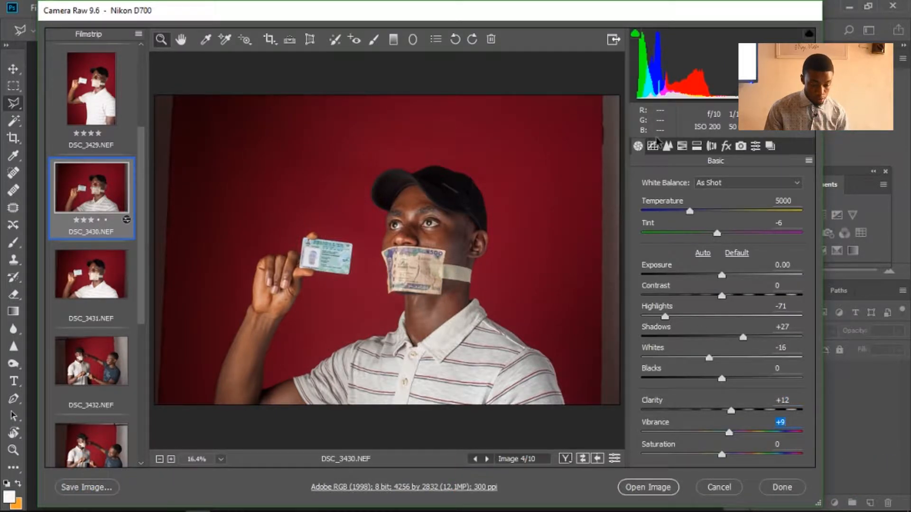
Adjust the HSL saturation of DSC_3430: Reds +8, Oranges -4, Yellows +47, Aquas +60 and Blues +31.
{"action": "left_click", "coordinate": [668, 148]}
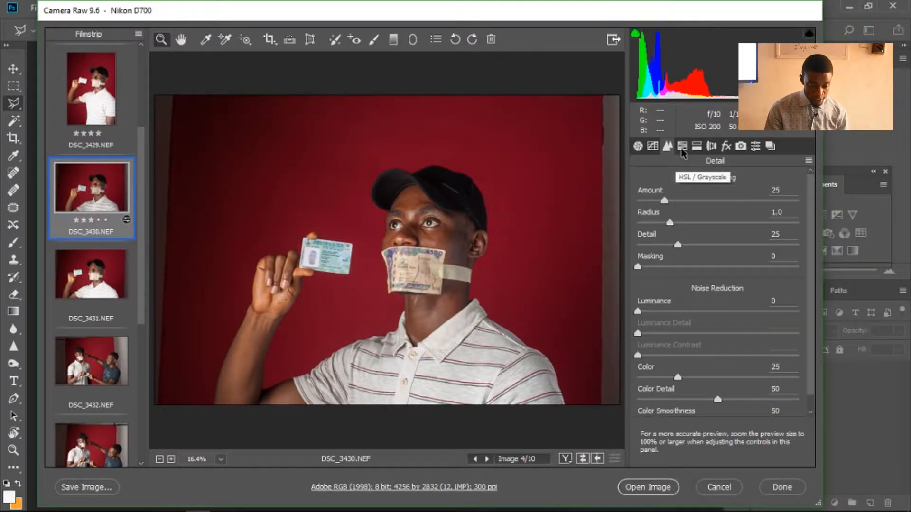
{"action": "left_click", "coordinate": [682, 147]}
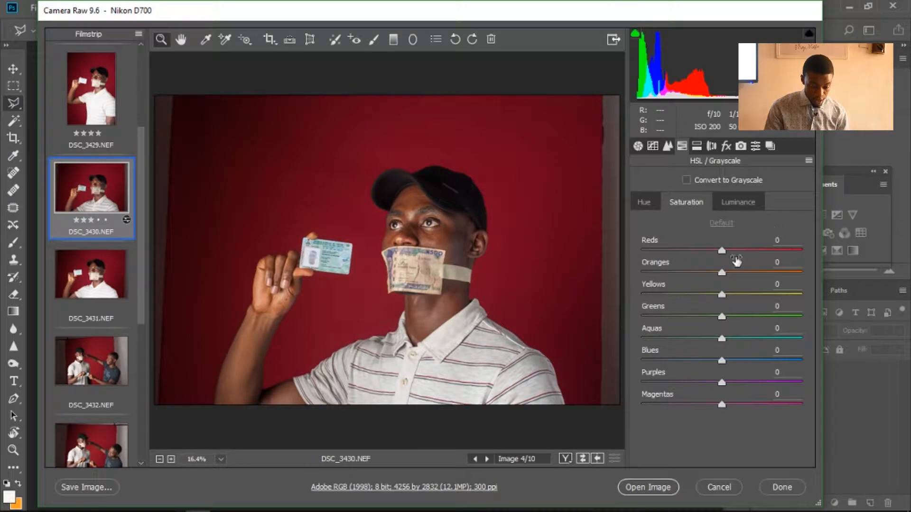
{"action": "left_click_drag", "start_coordinate": [757, 250], "coordinate": [718, 279]}
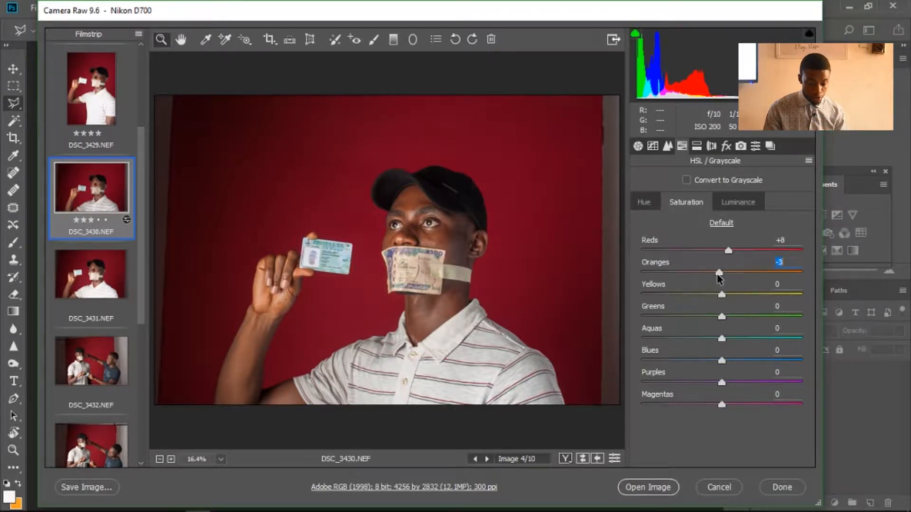
{"action": "left_click_drag", "start_coordinate": [718, 278], "coordinate": [716, 278]}
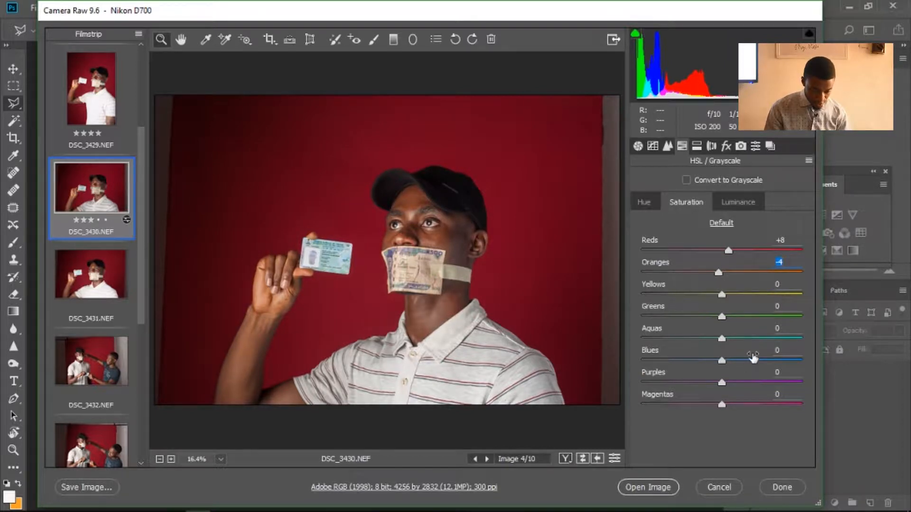
{"action": "mouse_move", "coordinate": [770, 294]}
{"action": "left_mouse_down"}
{"action": "mouse_move", "coordinate": [667, 295]}
{"action": "mouse_move", "coordinate": [829, 308]}
{"action": "mouse_move", "coordinate": [760, 304]}
{"action": "left_mouse_up"}
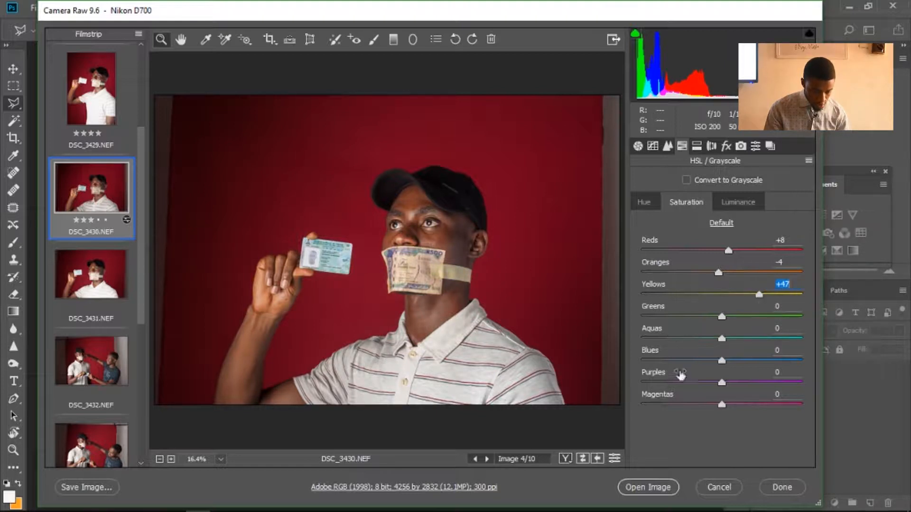
{"action": "left_click", "coordinate": [769, 338]}
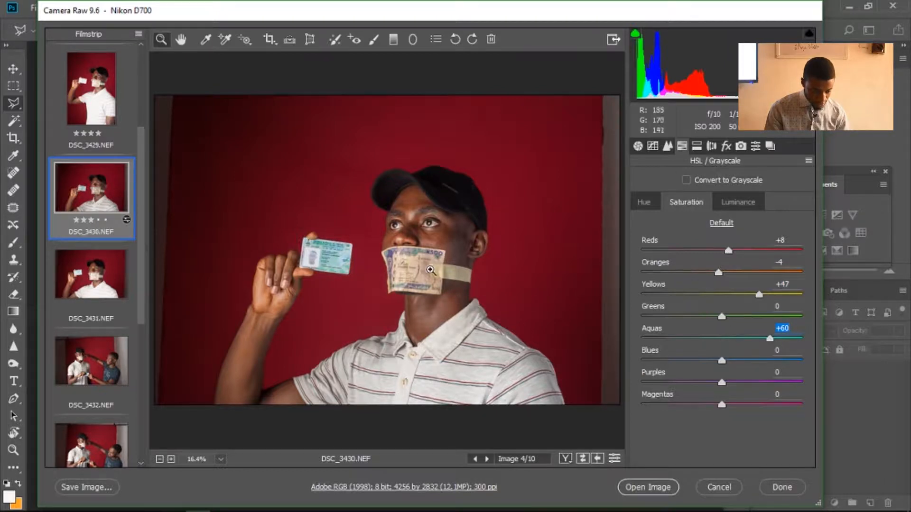
{"action": "left_click", "coordinate": [745, 361]}
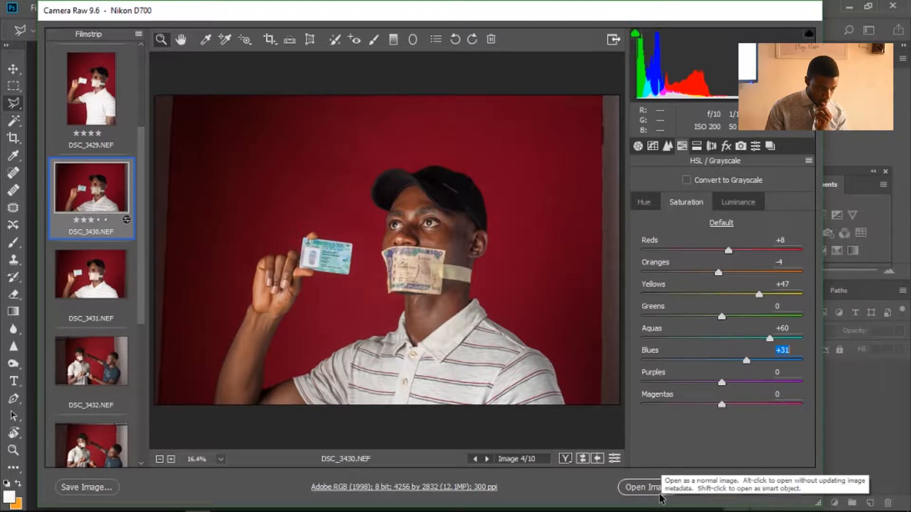
Compare the edit with the unedited DSC_3431, then open DSC_3430.NEF as a normal image in Photoshop.
{"action": "left_click", "coordinate": [90, 276]}
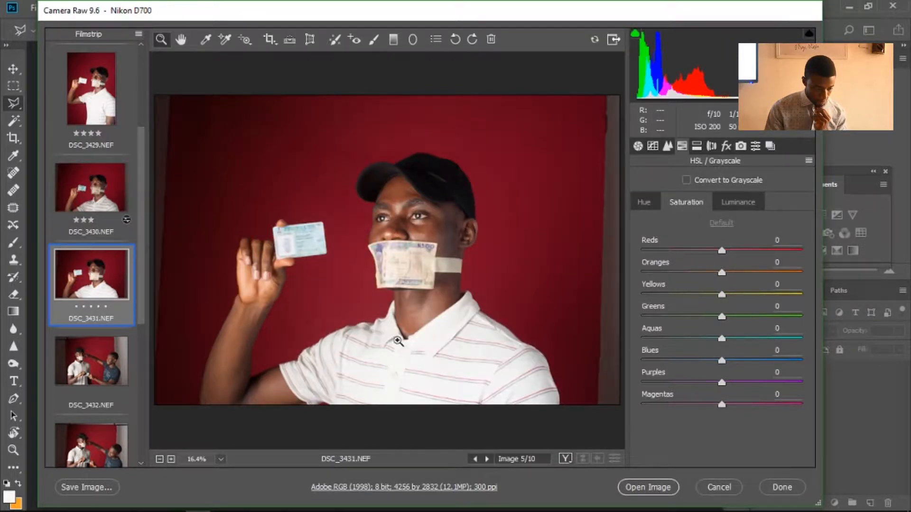
{"action": "key", "text": "Up"}
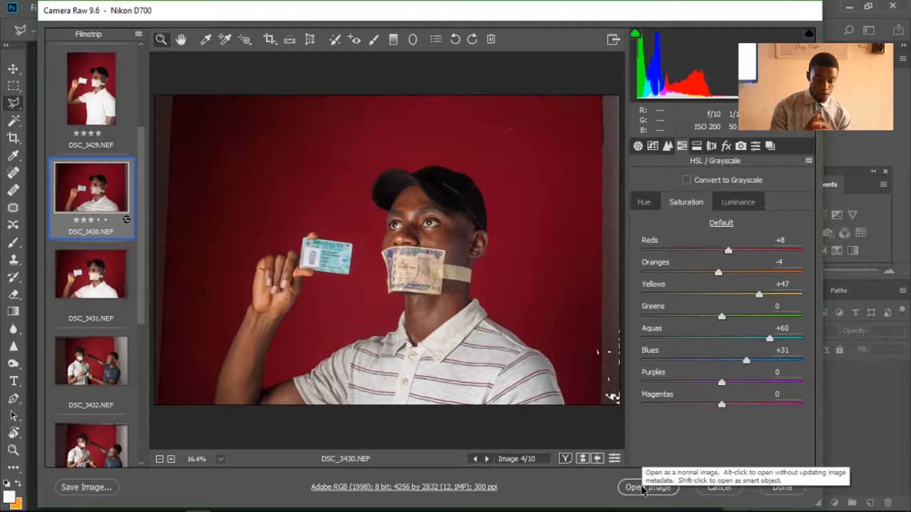
{"action": "left_click", "coordinate": [641, 489]}
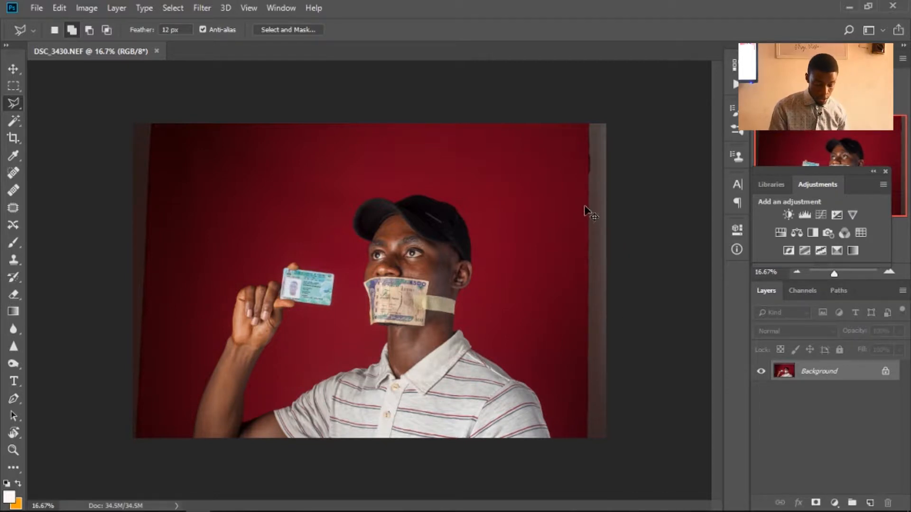
{"action": "key", "text": "ctrl+a"}
{"action": "key", "text": "ctrl+BackSpace"}
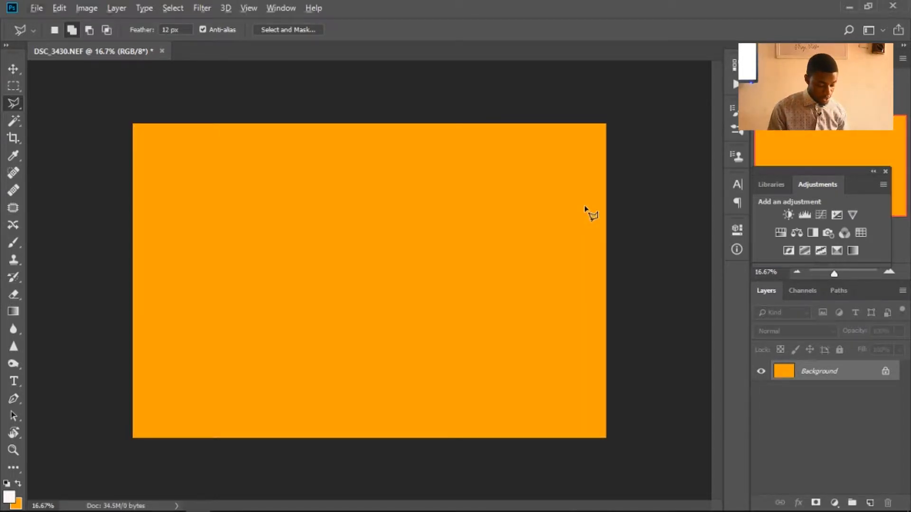
{"action": "key", "text": "ctrl+z"}
{"action": "key", "text": "ctrl+z"}
Examine the subject's face, the banknote and the card up close, and return to the whole portrait.
{"action": "key", "text": "ctrl+plus"}
{"action": "key", "text": "ctrl+plus"}
{"action": "key", "text": "ctrl+plus"}
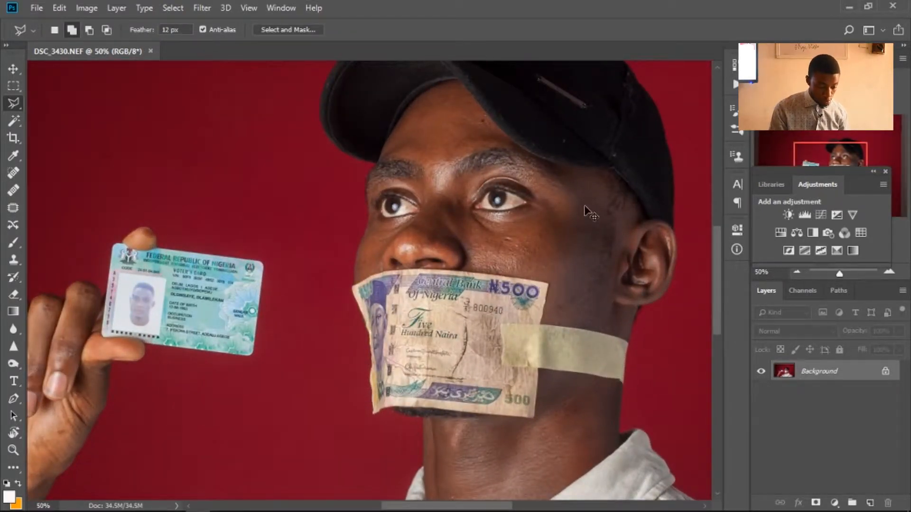
{"action": "key", "text": "ctrl+plus"}
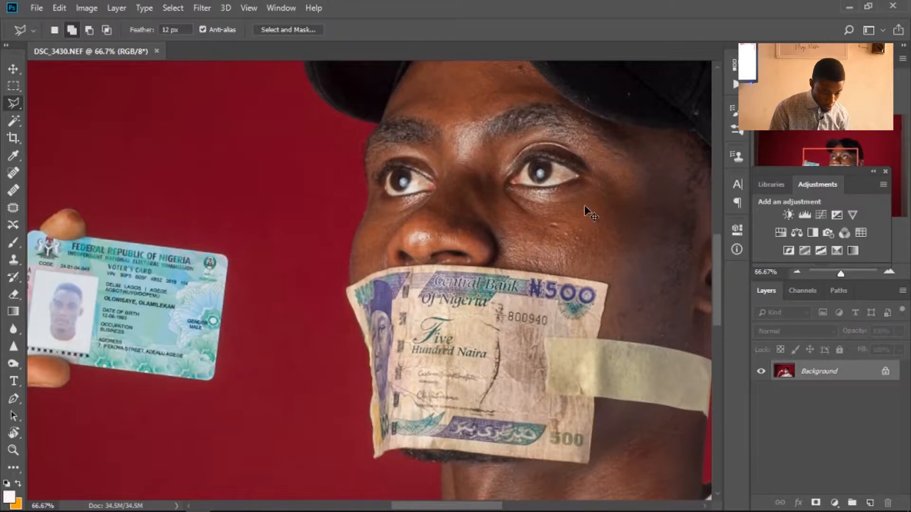
{"action": "key", "text": "ctrl+minus"}
{"action": "key", "text": "ctrl+minus"}
{"action": "key", "text": "ctrl+minus"}
{"action": "key", "text": "ctrl+minus"}
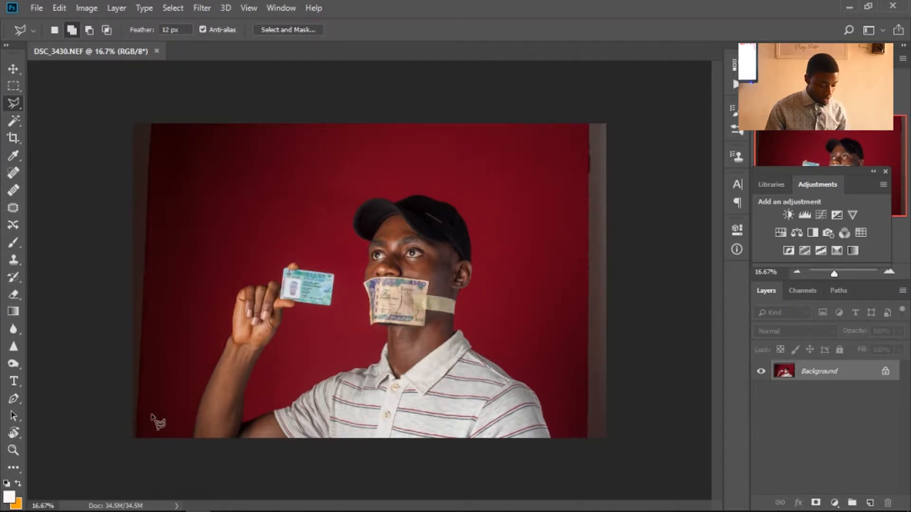
Stretch a narrow full-height strip of red backdrop beside the right grey border to about 372% width with Content-Aware Scale, covering the border, and deselect.
{"action": "key", "text": "m"}
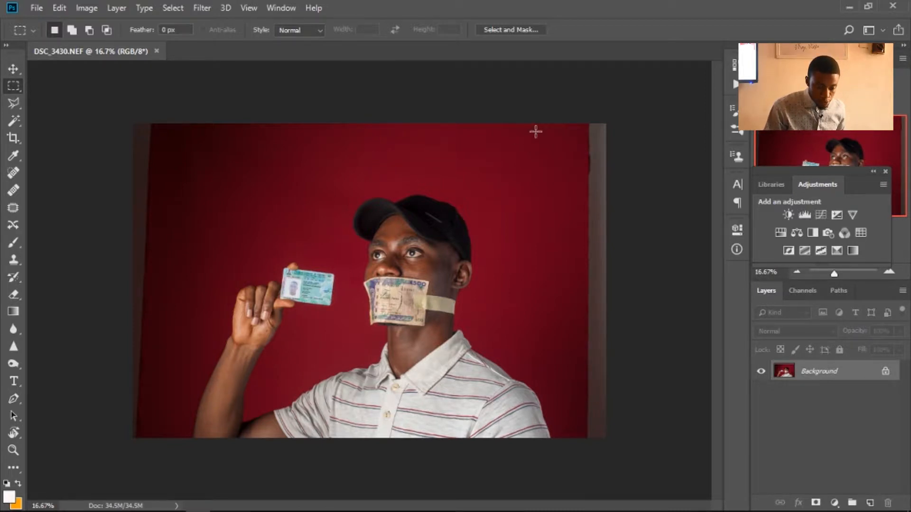
{"action": "left_click_drag", "start_coordinate": [533, 123], "coordinate": [557, 447]}
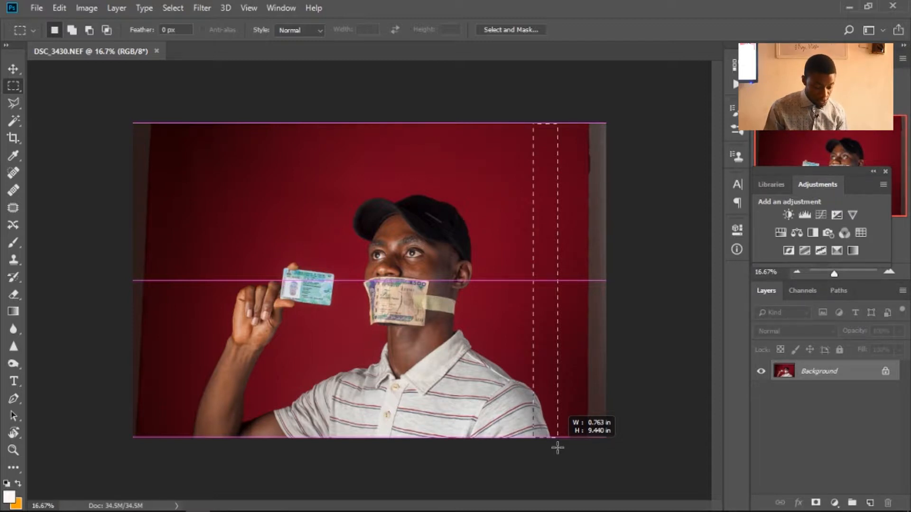
{"action": "mouse_move", "coordinate": [557, 447]}
{"action": "left_mouse_down"}
{"action": "mouse_move", "coordinate": [579, 447]}
{"action": "mouse_move", "coordinate": [569, 449]}
{"action": "left_mouse_up"}
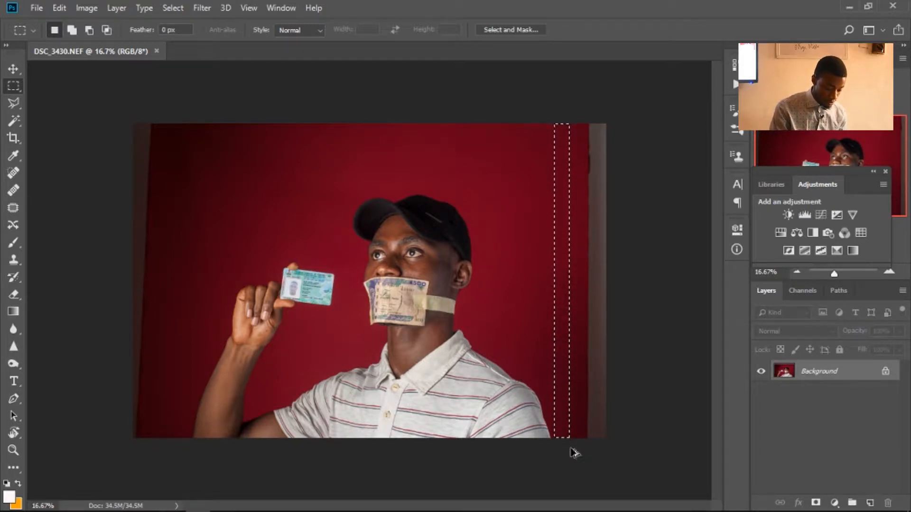
{"action": "key", "text": "ctrl+alt+shift+c"}
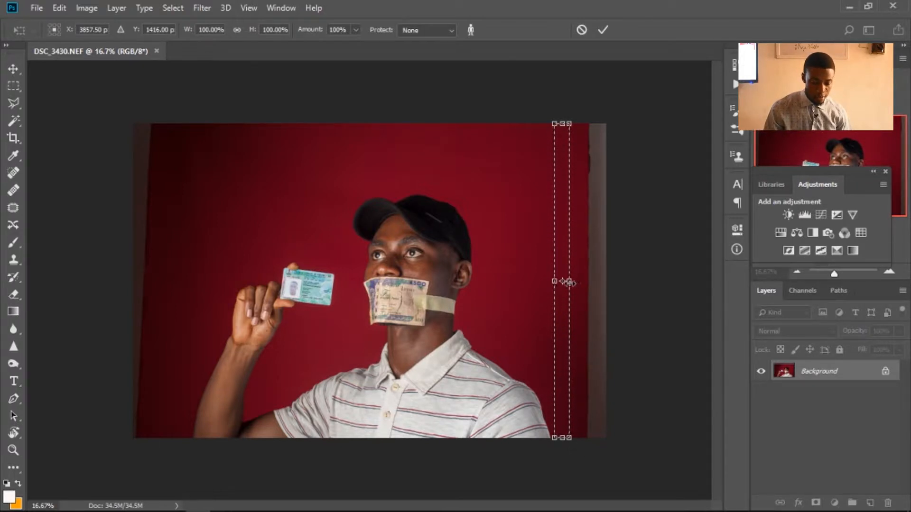
{"action": "left_click_drag", "start_coordinate": [570, 282], "coordinate": [604, 287]}
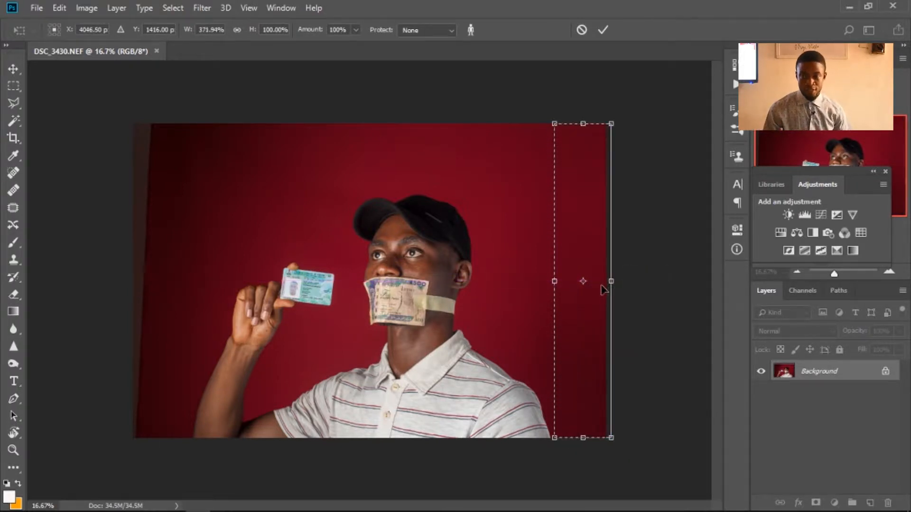
{"action": "key", "text": "Return"}
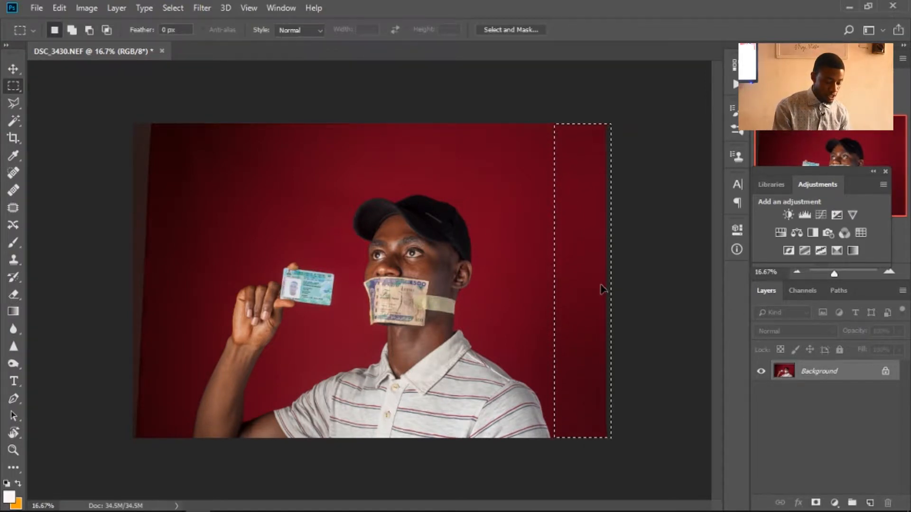
{"action": "key", "text": "ctrl+d"}
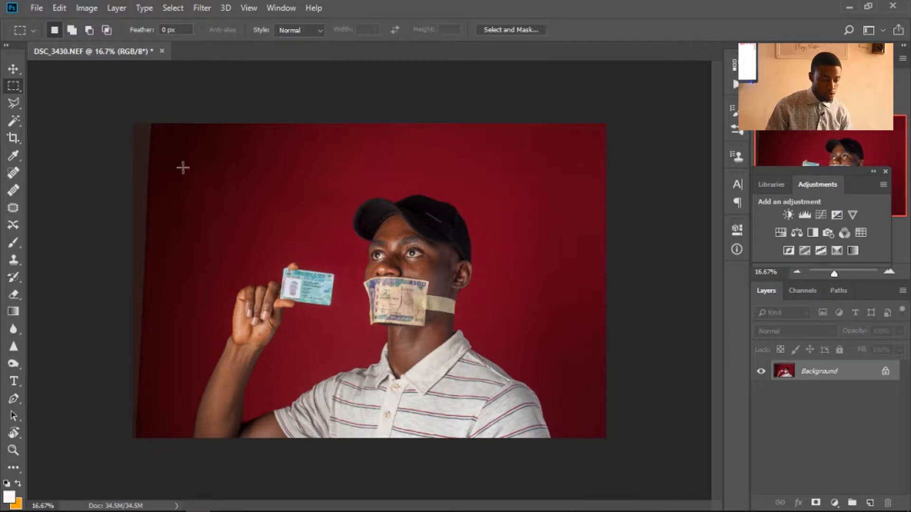
Stretch a narrow full-height strip of red backdrop over the photo's left grey border with Content-Aware Scale and deselect.
{"action": "left_click_drag", "start_coordinate": [174, 125], "coordinate": [189, 442]}
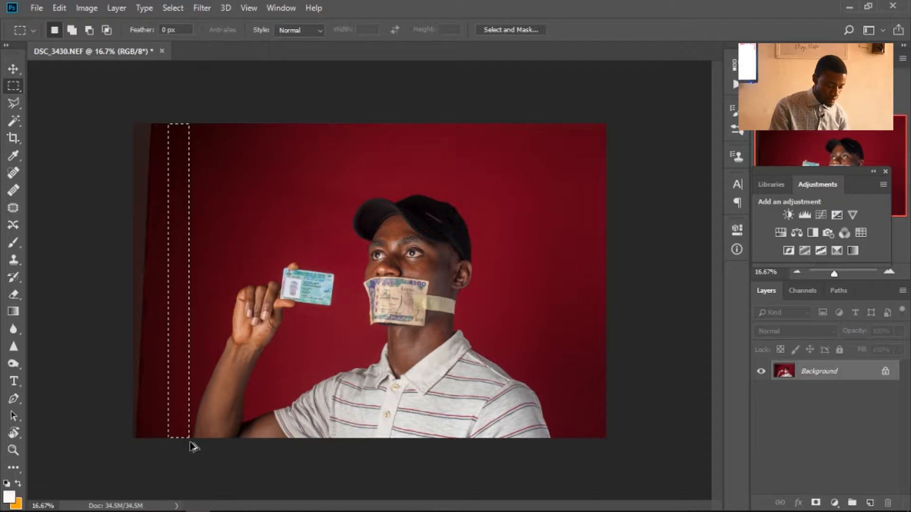
{"action": "key", "text": "ctrl+alt+shift+c"}
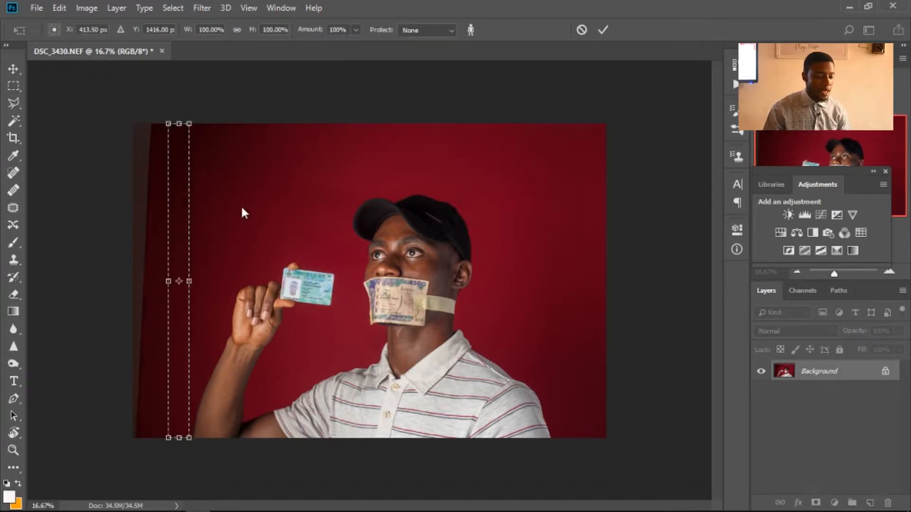
{"action": "left_click_drag", "start_coordinate": [169, 282], "coordinate": [130, 279]}
{"action": "key", "text": "Return"}
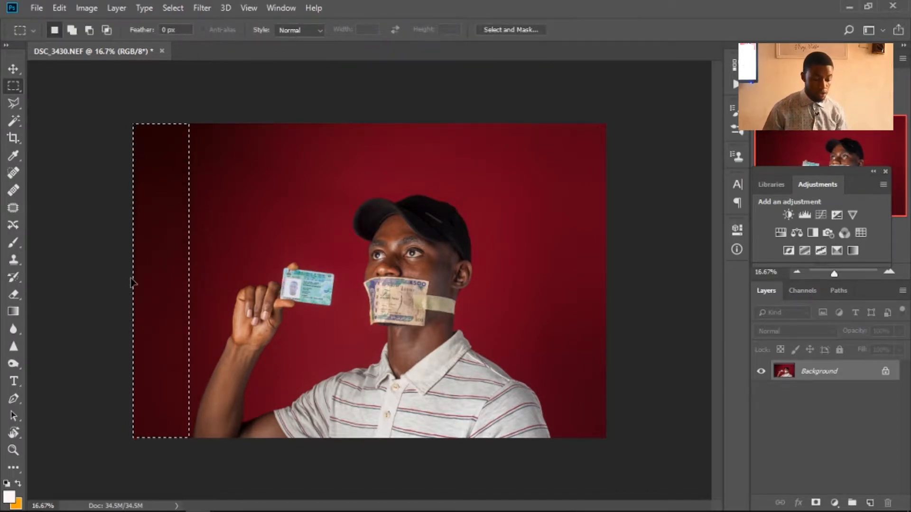
{"action": "key", "text": "ctrl+d"}
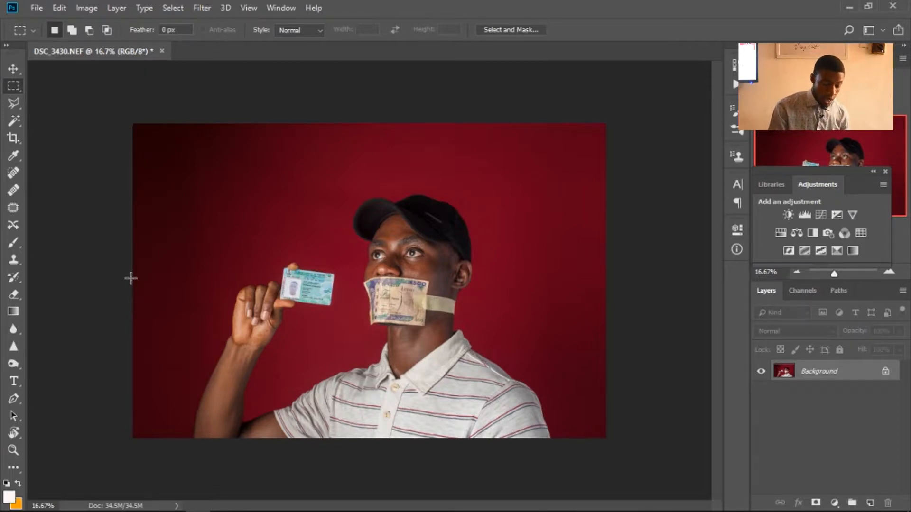
Inspect the portrait up close and as a whole after extending the backdrop on both sides.
{"action": "key", "text": "ctrl+plus"}
{"action": "key", "text": "ctrl+plus"}
{"action": "key", "text": "ctrl+plus"}
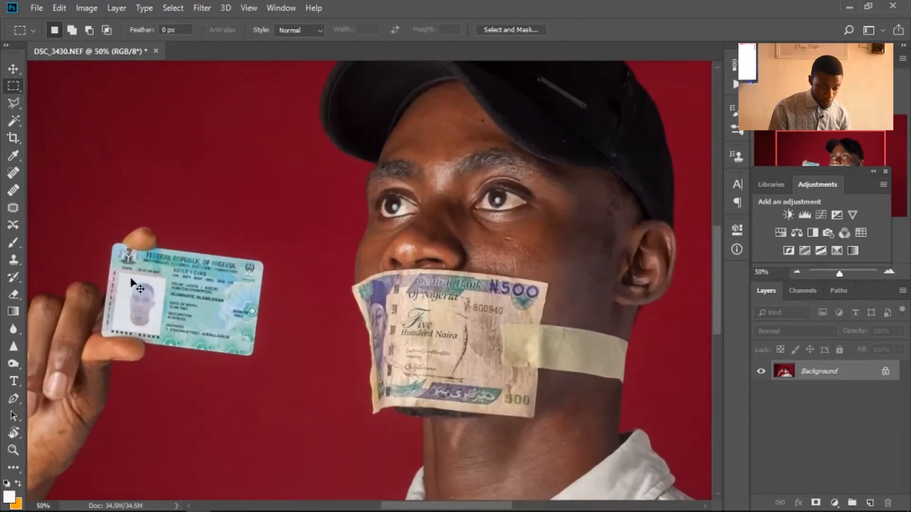
{"action": "key", "text": "ctrl+minus"}
{"action": "key", "text": "ctrl+minus"}
{"action": "key", "text": "ctrl+minus"}
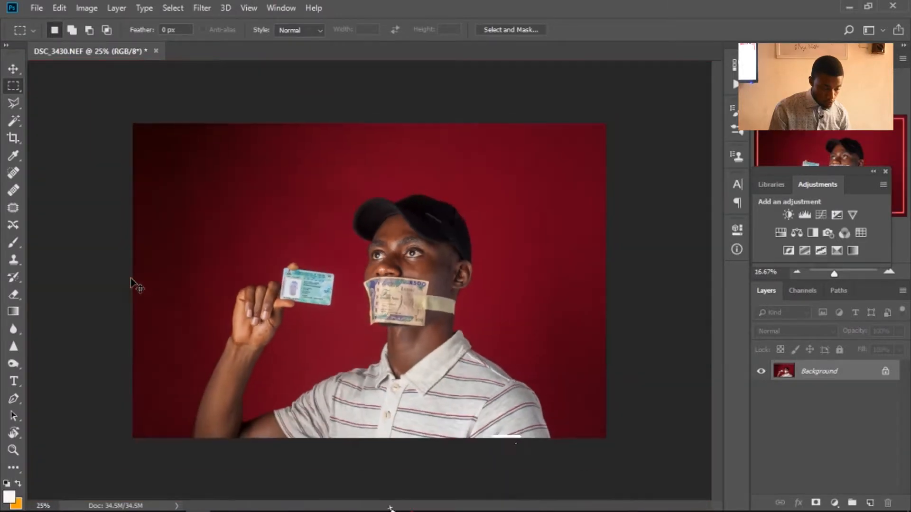
{"action": "key", "text": "ctrl+plus"}
{"action": "key", "text": "ctrl+minus"}
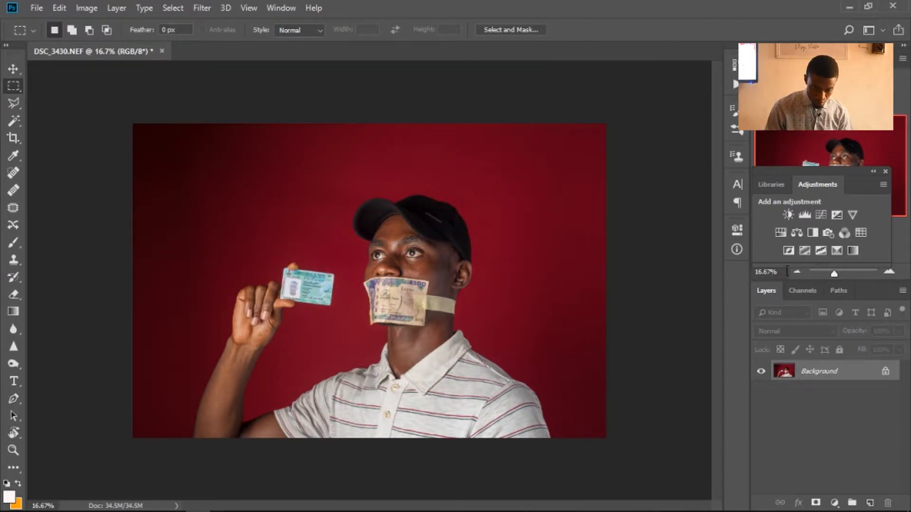
Dock the floating Adjustments panel between Navigator and Layers, and enlarge the space for the layer list.
{"action": "left_click_drag", "start_coordinate": [841, 172], "coordinate": [855, 269]}
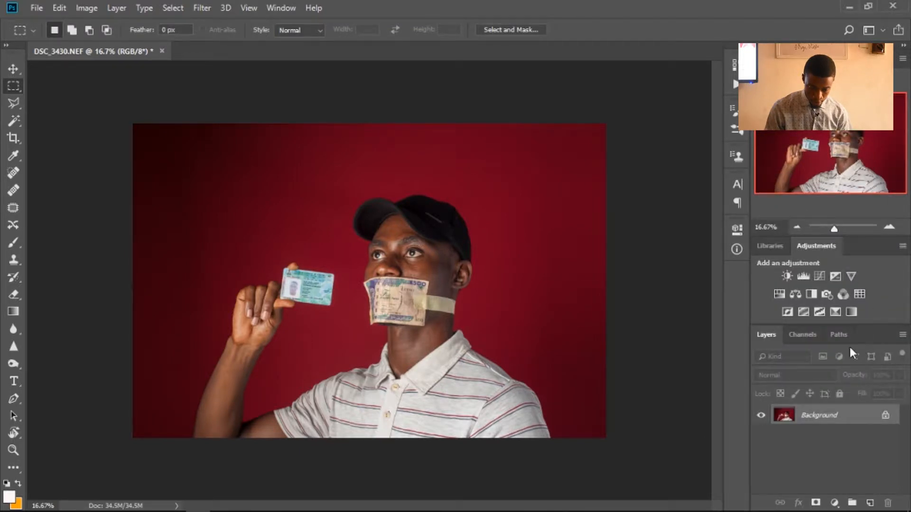
{"action": "left_click_drag", "start_coordinate": [850, 326], "coordinate": [825, 233]}
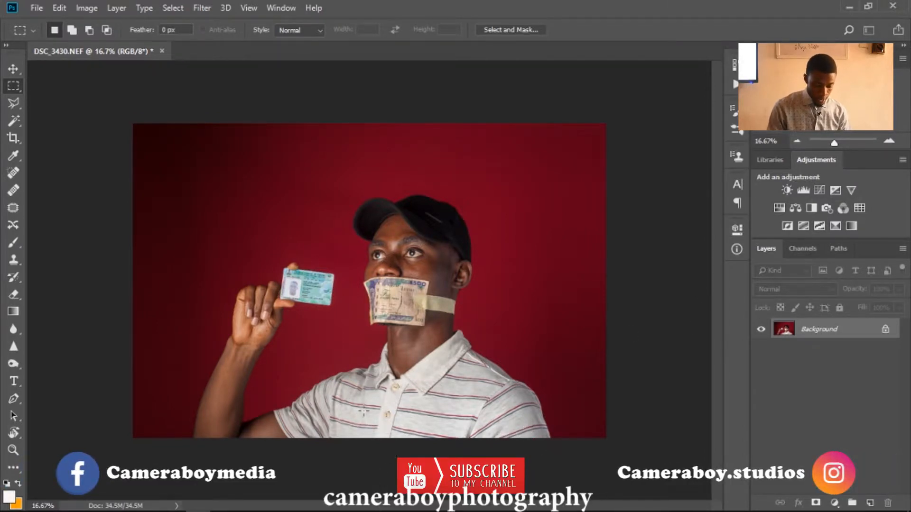
{"action": "key", "text": "ctrl+plus"}
{"action": "key", "text": "ctrl+plus"}
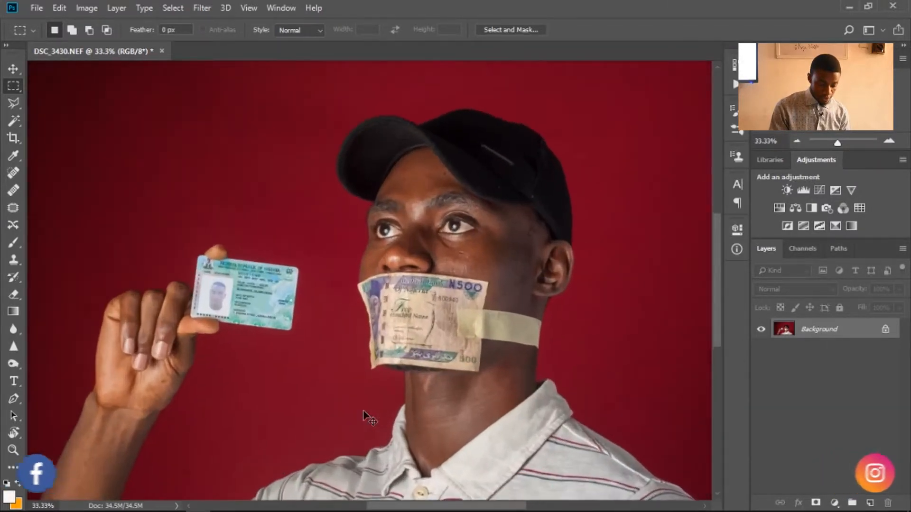
{"action": "key", "text": "ctrl+minus"}
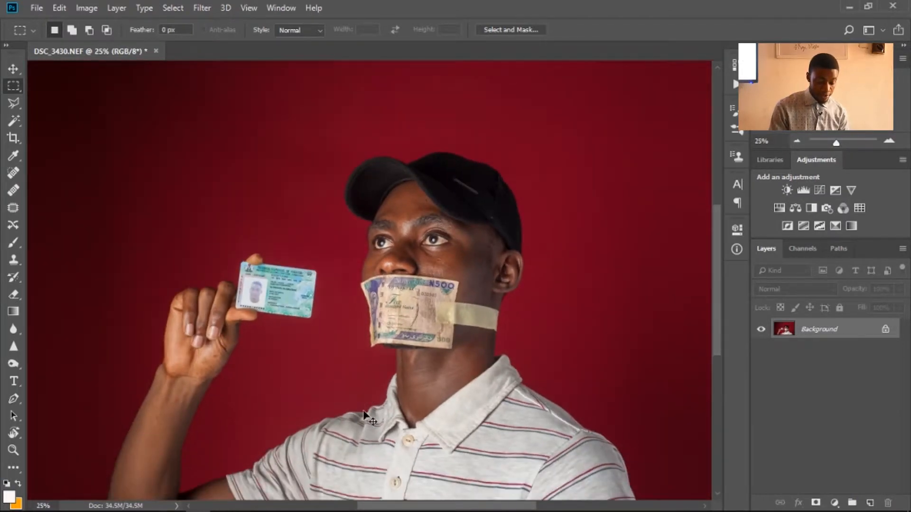
{"action": "key", "text": "ctrl+minus"}
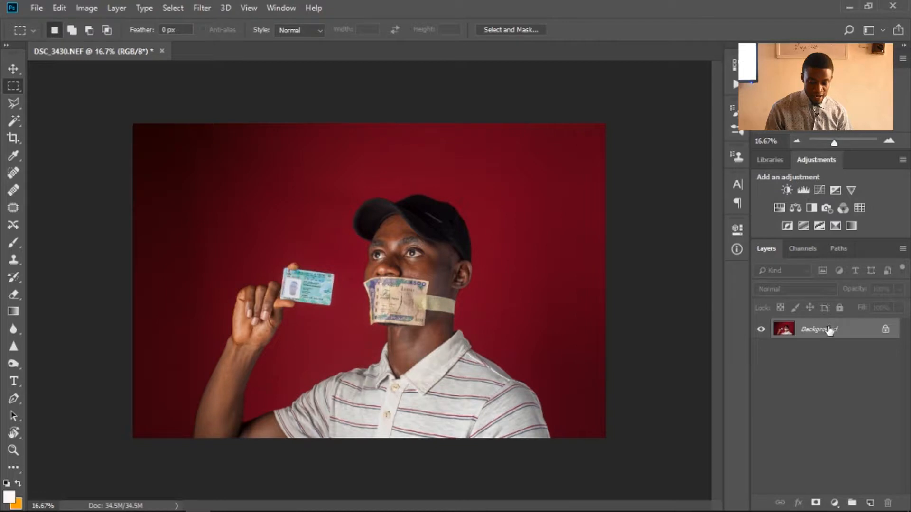
{"action": "left_click_drag", "start_coordinate": [833, 327], "coordinate": [870, 503]}
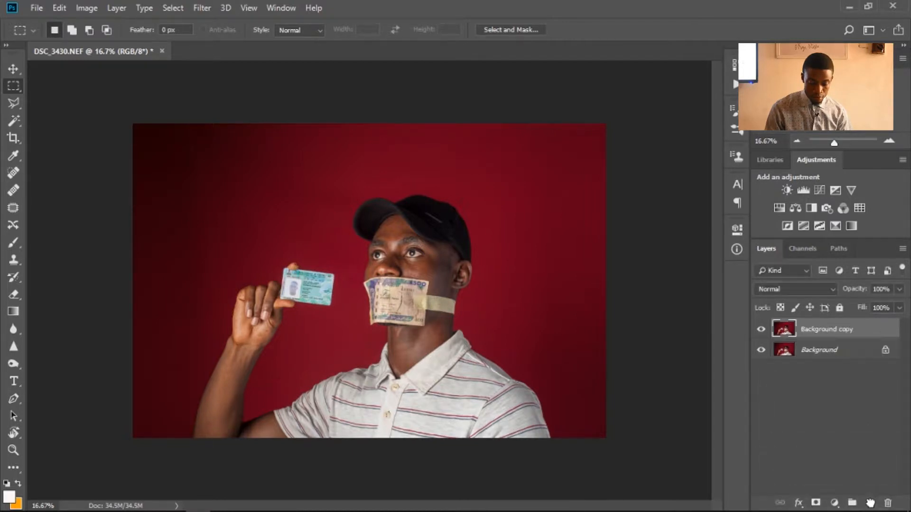
{"action": "left_click_drag", "start_coordinate": [842, 329], "coordinate": [871, 504]}
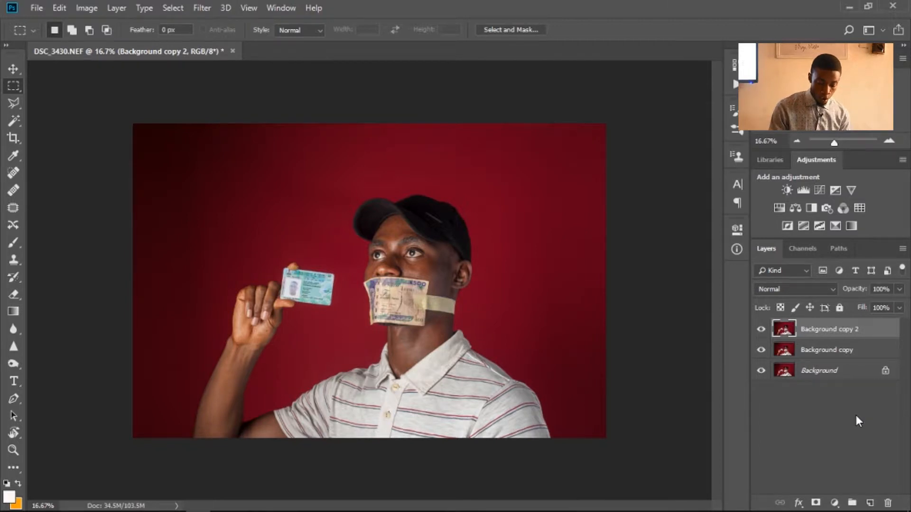
{"action": "key", "text": "ctrl+alt+z"}
{"action": "key", "text": "ctrl+alt+z"}
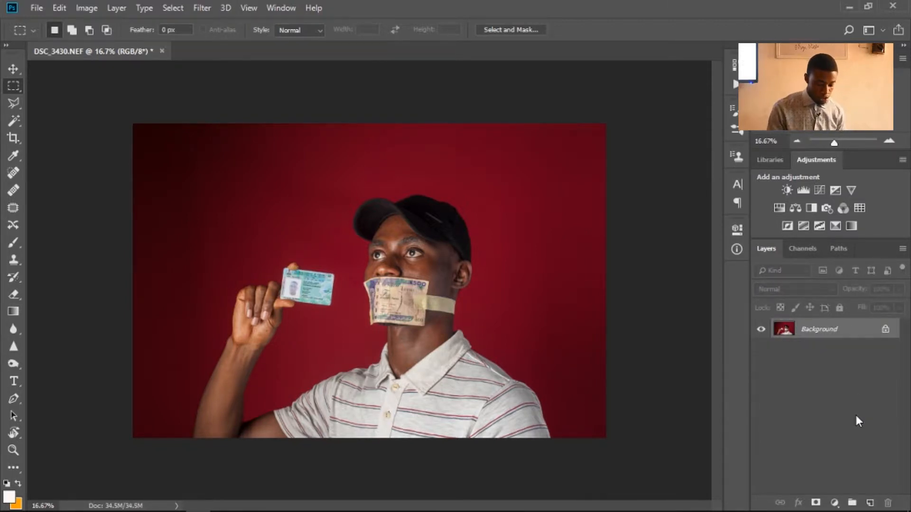
Duplicate the Background layer twice, naming the upper copy "high" and the lower copy "low".
{"action": "key", "text": "ctrl+j"}
{"action": "key", "text": "ctrl+j"}
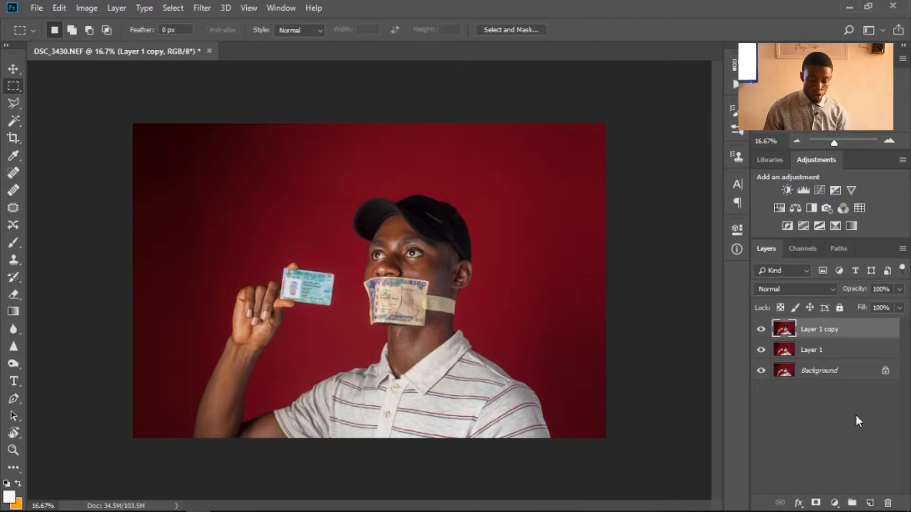
{"action": "double_click", "coordinate": [821, 330]}
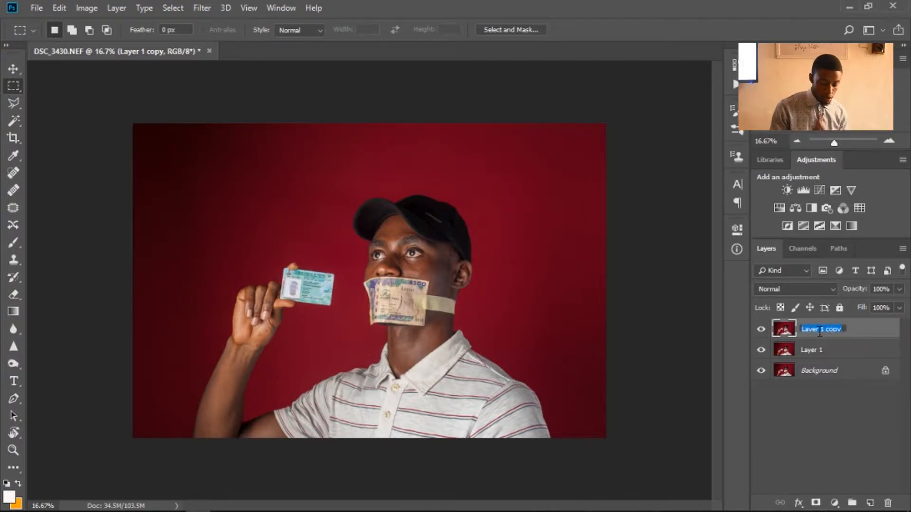
{"action": "type", "text": "high"}
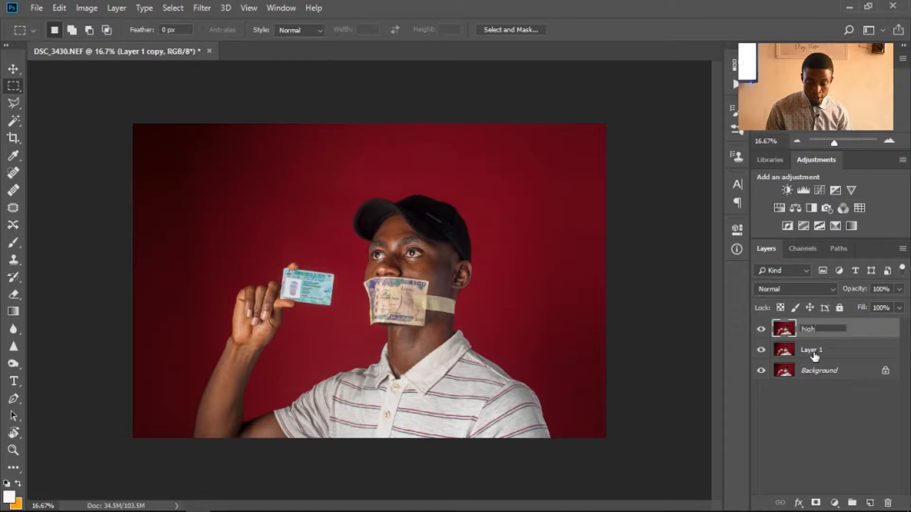
{"action": "double_click", "coordinate": [812, 351]}
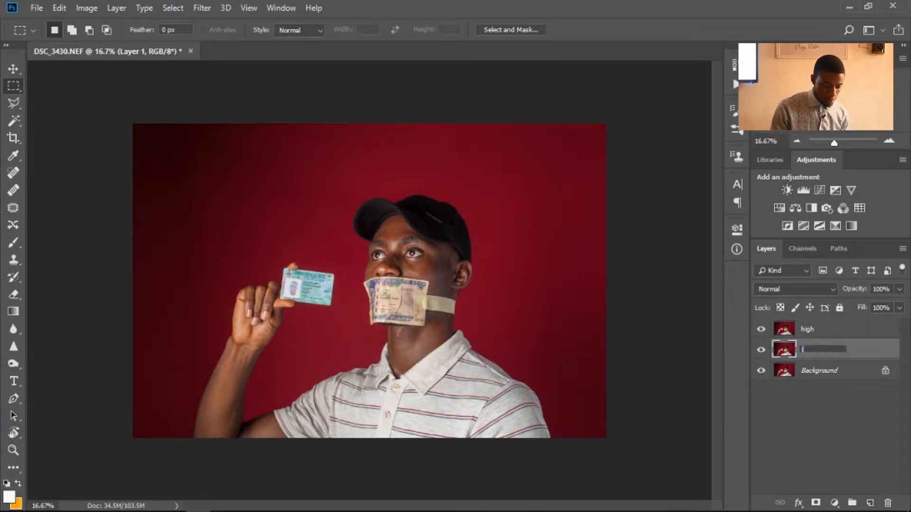
{"action": "type", "text": "low"}
{"action": "key", "text": "Return"}
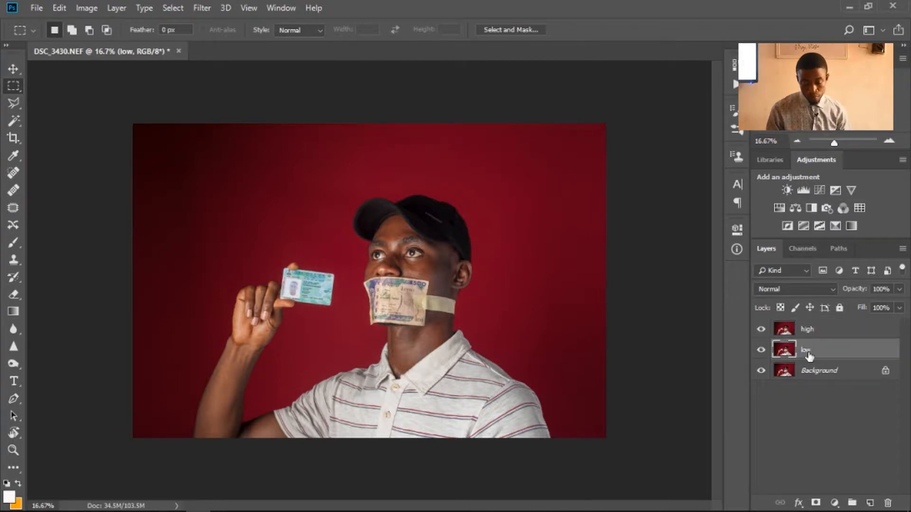
Hide the "high" layer and apply a Gaussian Blur with a 4-pixel radius to the "low" layer.
{"action": "left_click", "coordinate": [761, 329]}
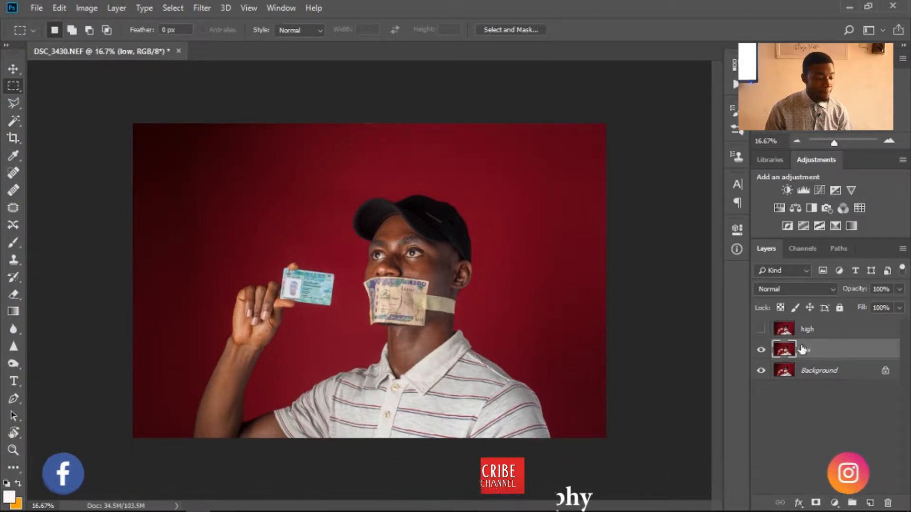
{"action": "left_click", "coordinate": [209, 9]}
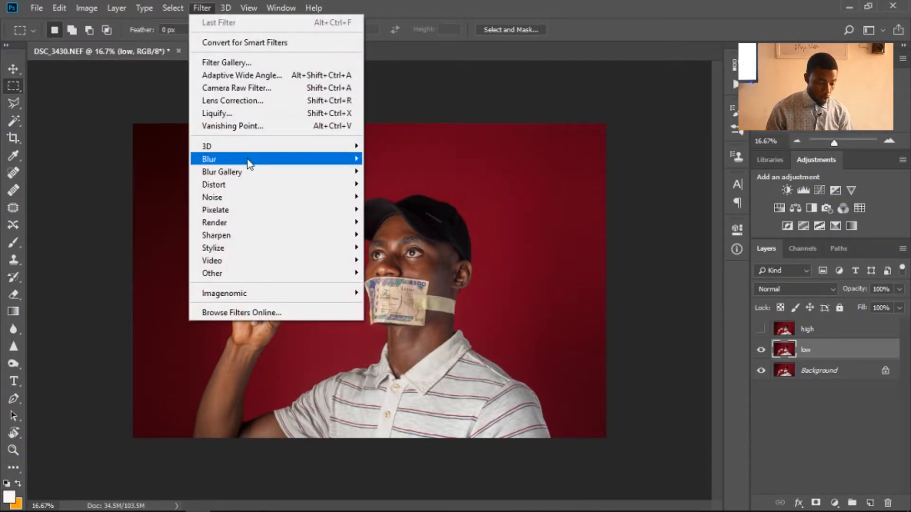
{"action": "mouse_move", "coordinate": [248, 164]}
{"action": "left_click", "coordinate": [402, 212]}
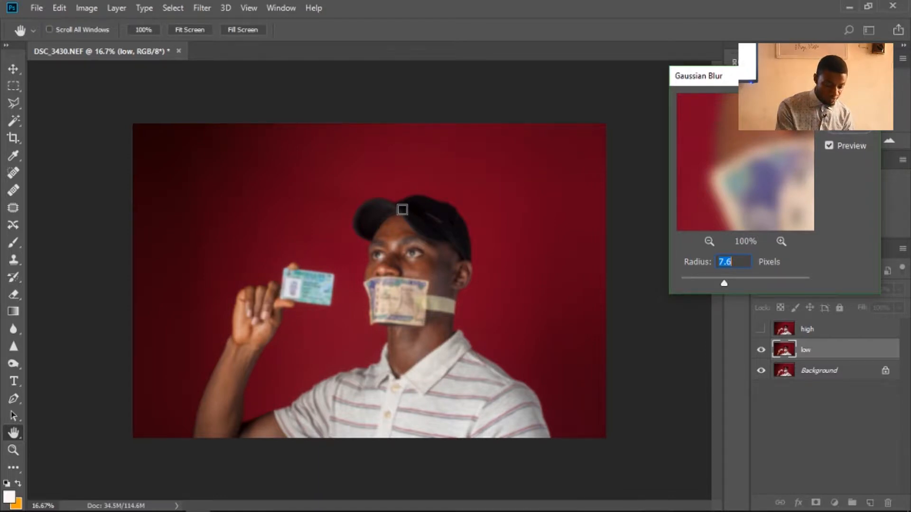
{"action": "type", "text": "4"}
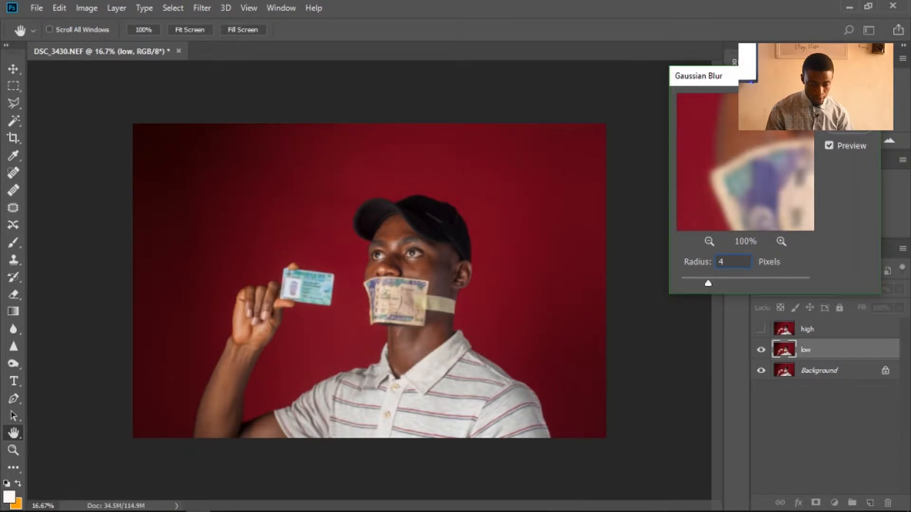
{"action": "key", "text": "Return"}
{"action": "key", "text": "m"}
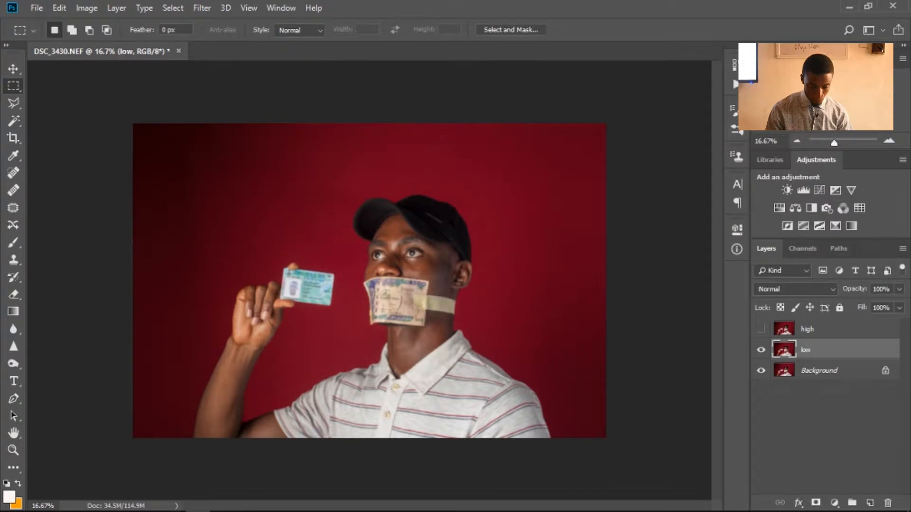
Show and select the "high" layer, and set up Apply Image with "low" as the source layer and Subtract blending.
{"action": "left_click", "coordinate": [761, 332]}
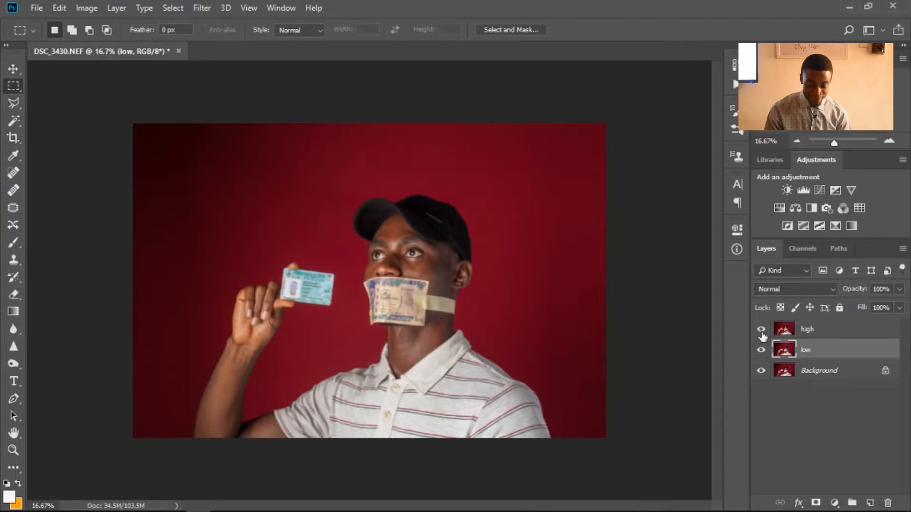
{"action": "left_click", "coordinate": [839, 332]}
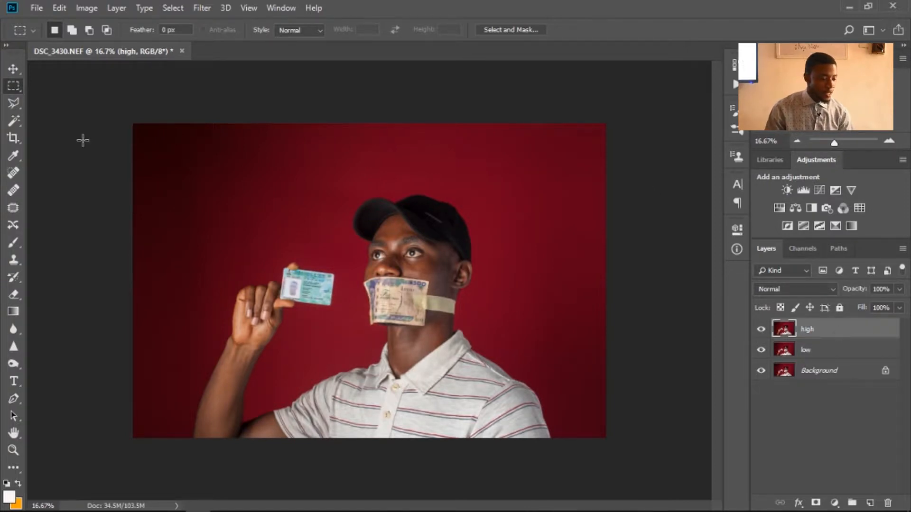
{"action": "left_click", "coordinate": [81, 9]}
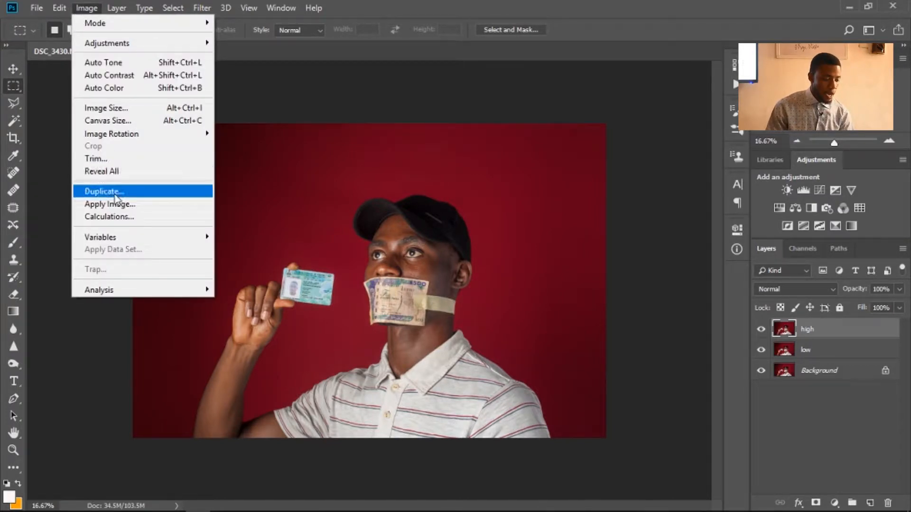
{"action": "left_click", "coordinate": [126, 205]}
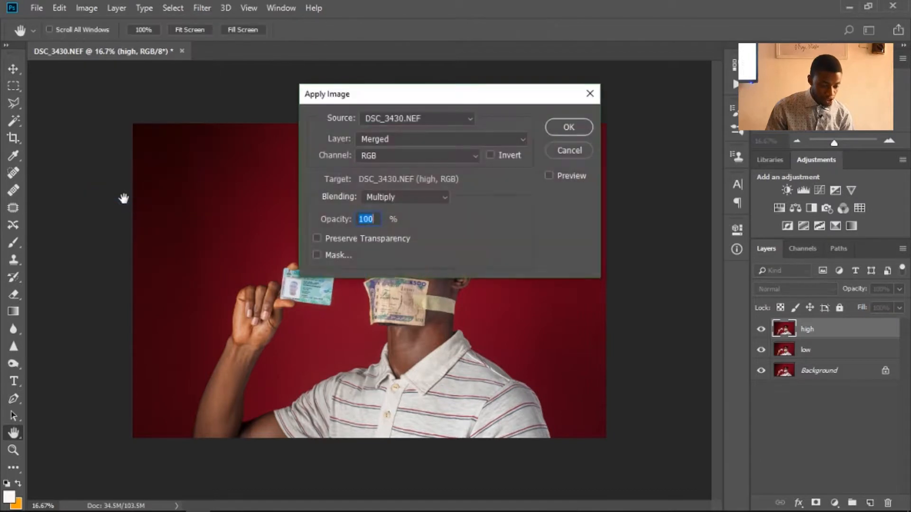
{"action": "left_click_drag", "start_coordinate": [501, 100], "coordinate": [650, 129]}
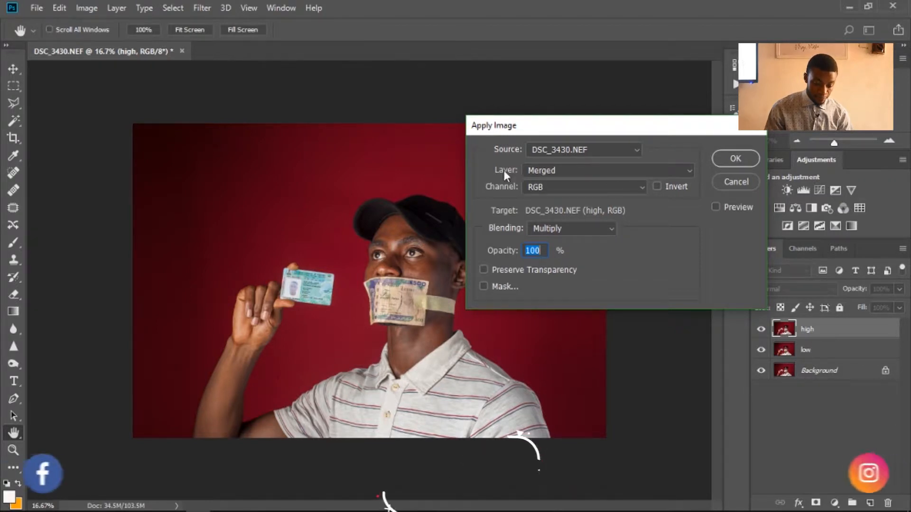
{"action": "left_click", "coordinate": [579, 171]}
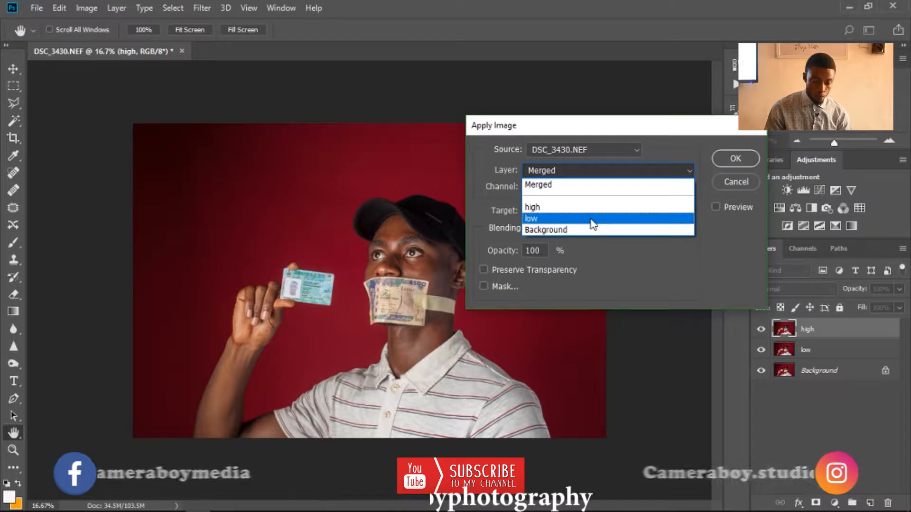
{"action": "left_click", "coordinate": [590, 218]}
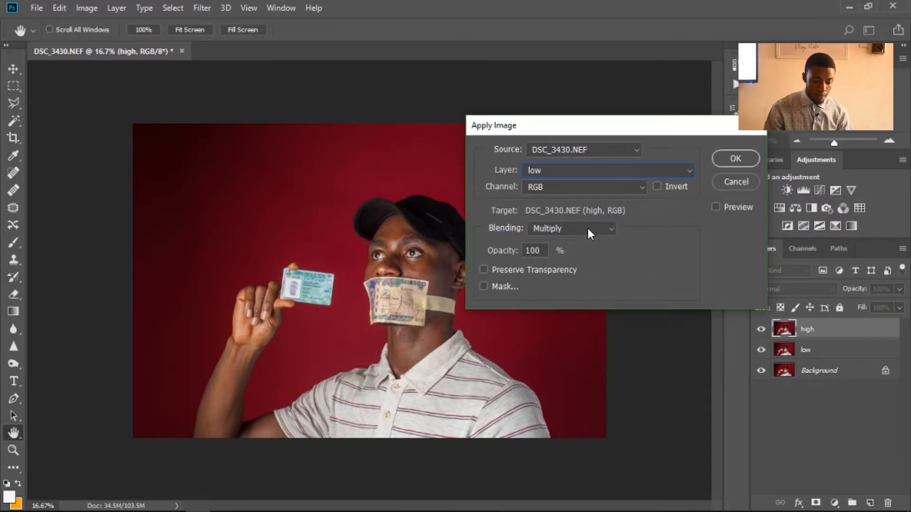
{"action": "left_click", "coordinate": [587, 226]}
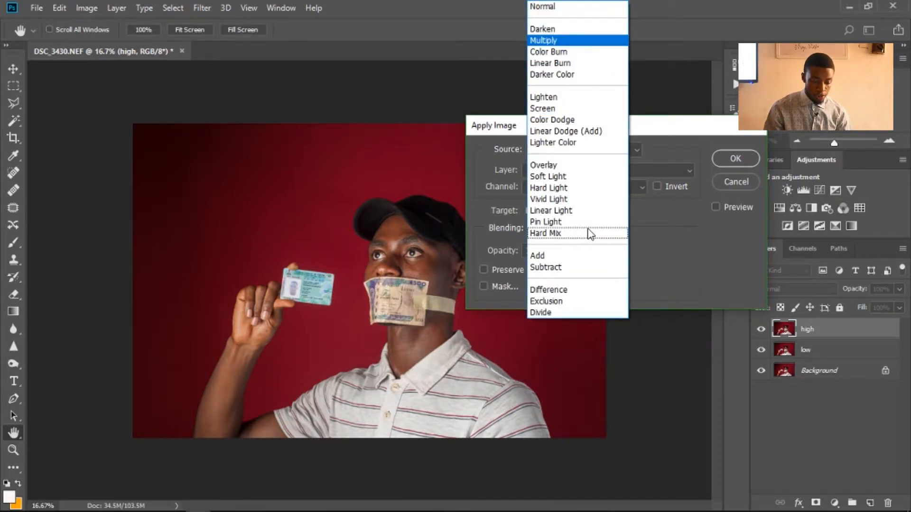
{"action": "left_click", "coordinate": [587, 267]}
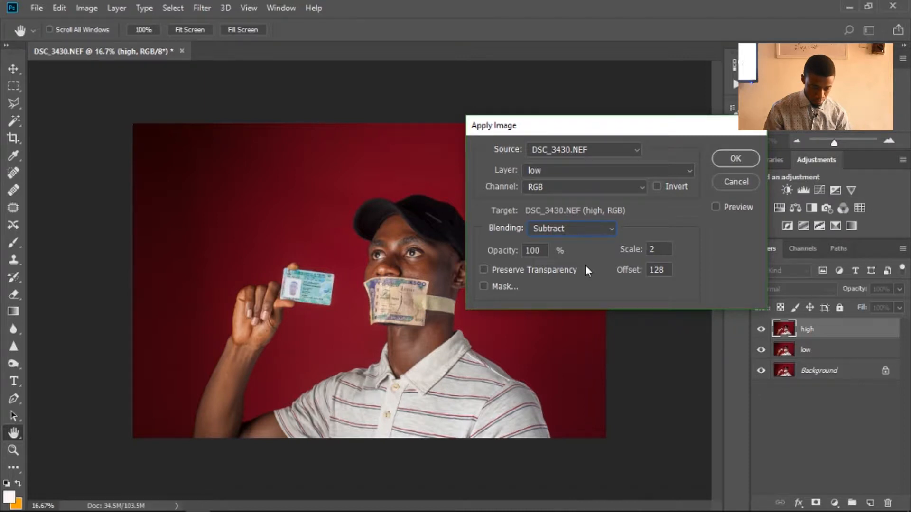
{"action": "left_click", "coordinate": [484, 286]}
{"action": "left_click", "coordinate": [483, 286]}
{"action": "left_click", "coordinate": [618, 177]}
{"action": "left_click", "coordinate": [604, 207]}
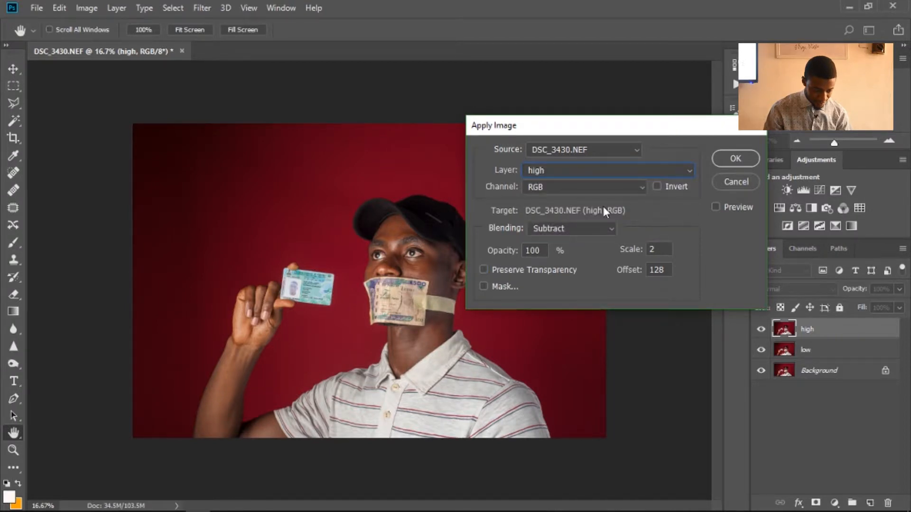
{"action": "left_click", "coordinate": [603, 173]}
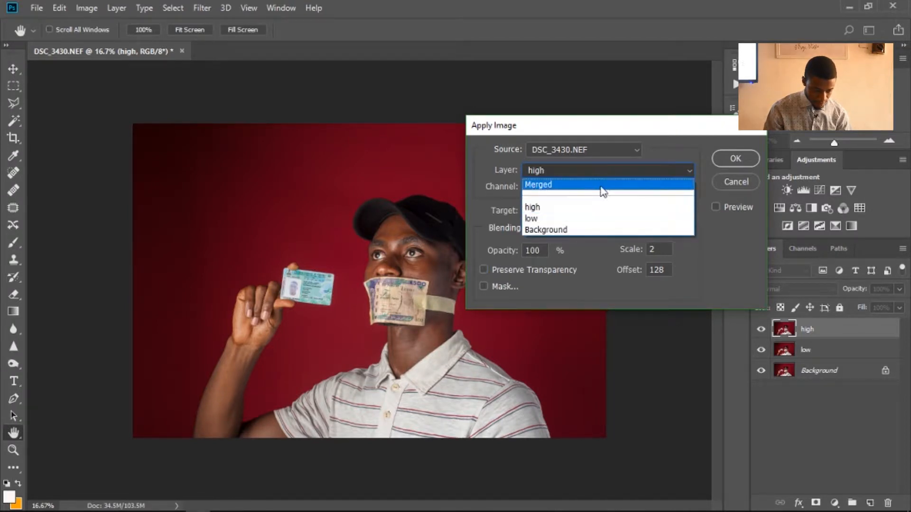
{"action": "left_click", "coordinate": [594, 218]}
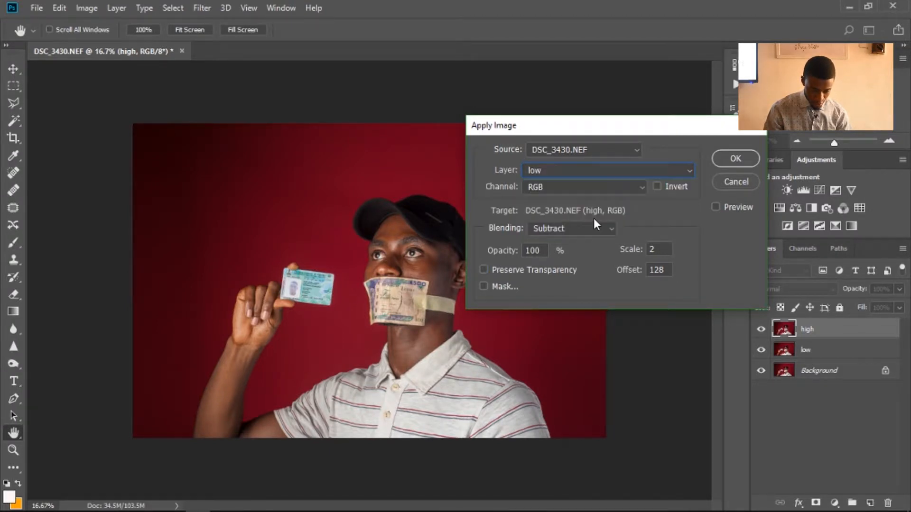
{"action": "left_click", "coordinate": [657, 187]}
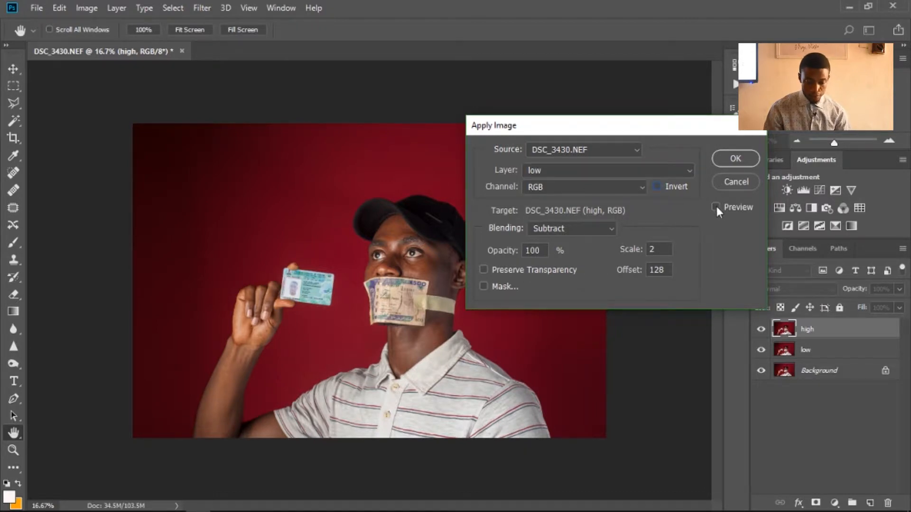
Preview and apply the image to the "high" layer with Subtract blending, scale 2 and offset 128.
{"action": "left_click", "coordinate": [716, 207]}
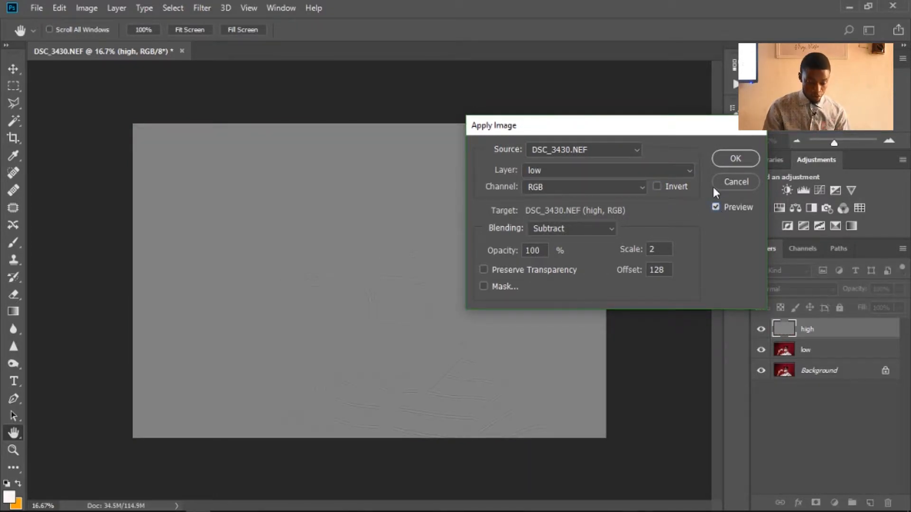
{"action": "left_click", "coordinate": [564, 222]}
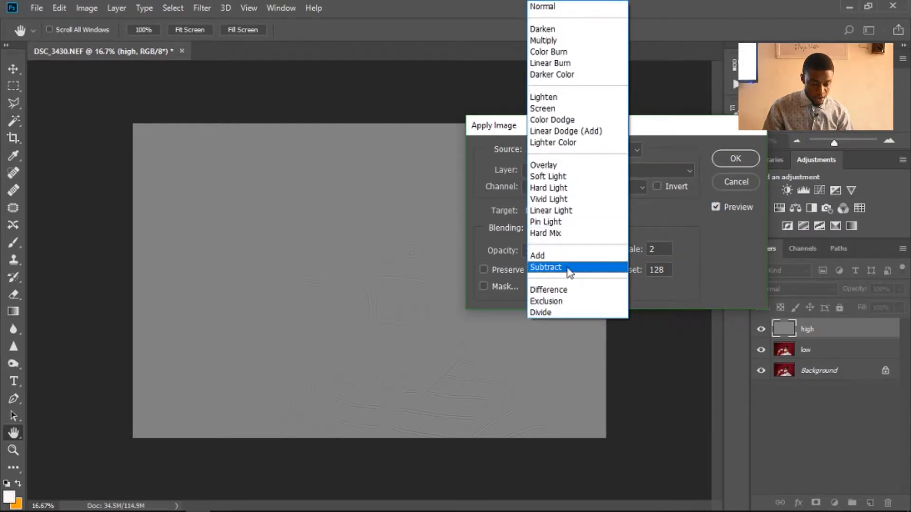
{"action": "left_click", "coordinate": [570, 268]}
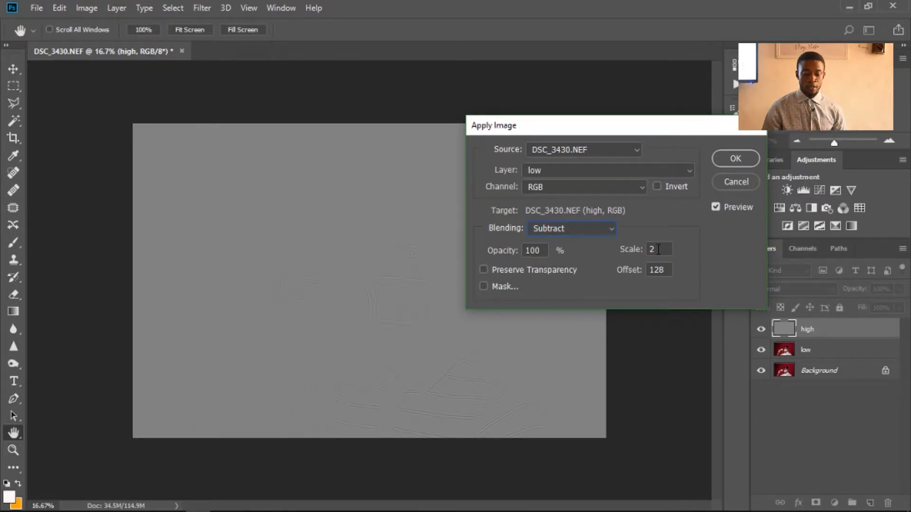
{"action": "left_click", "coordinate": [581, 231]}
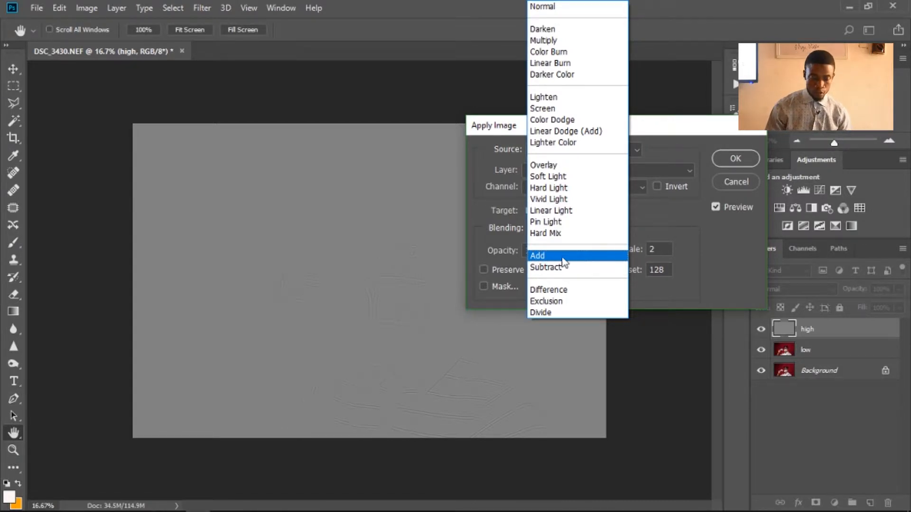
{"action": "left_click", "coordinate": [591, 270]}
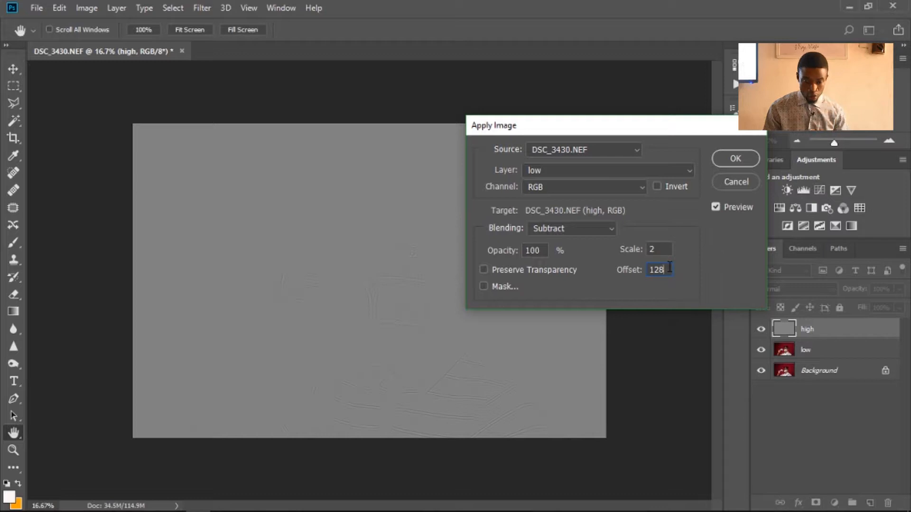
{"action": "left_click", "coordinate": [735, 158]}
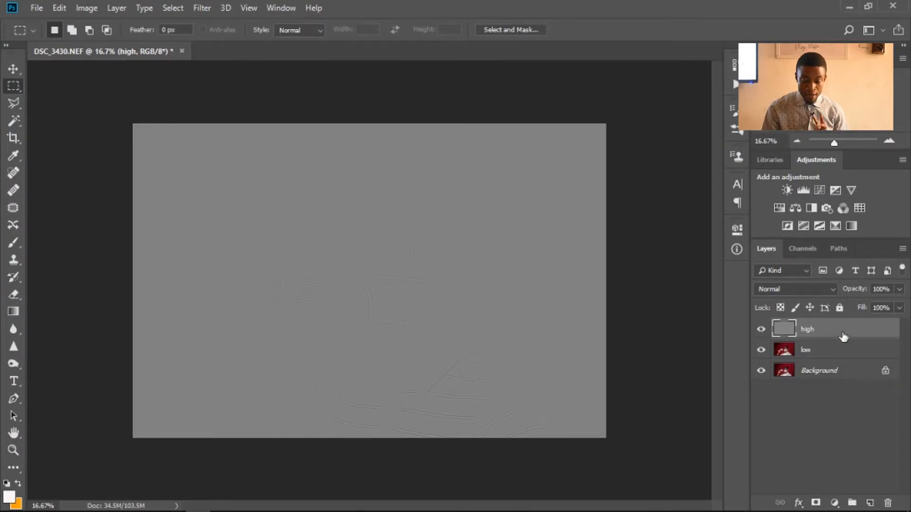
Set the "high" layer's blend mode to Linear Light and check its effect by toggling the layer's visibility.
{"action": "left_click", "coordinate": [789, 292]}
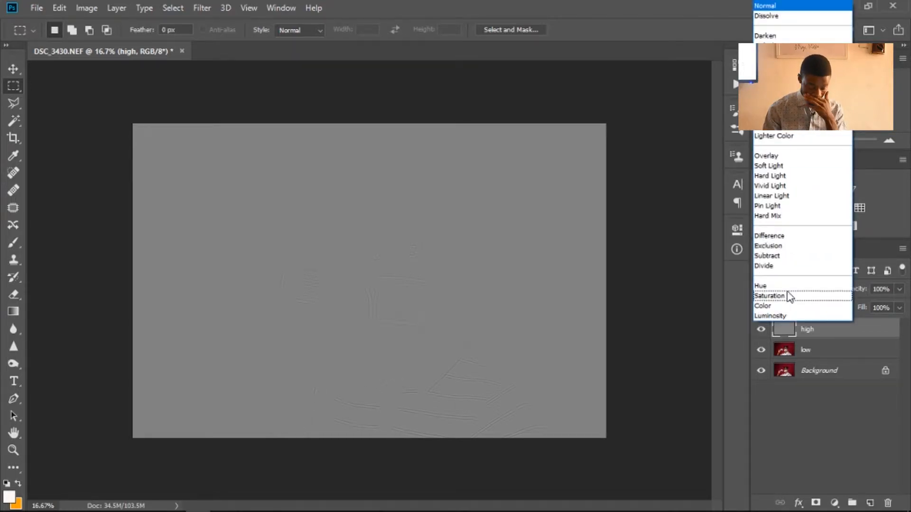
{"action": "left_click", "coordinate": [810, 333]}
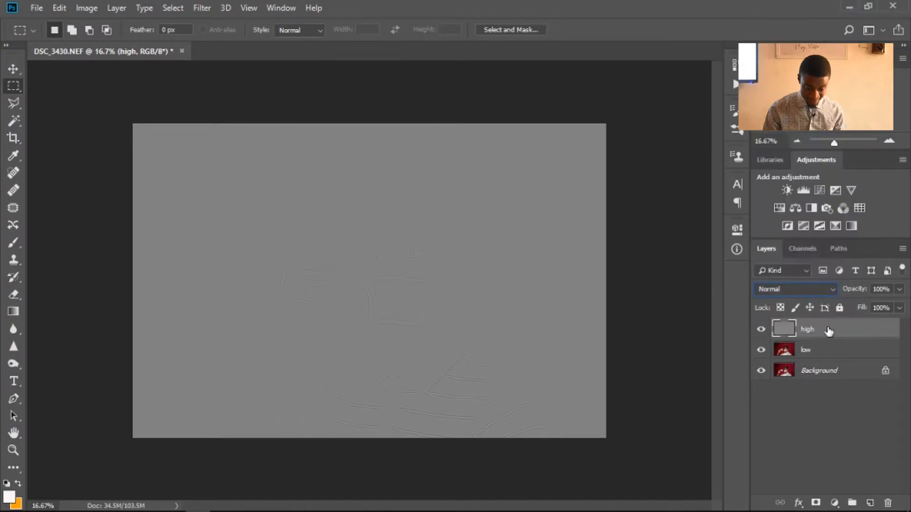
{"action": "left_click", "coordinate": [786, 290]}
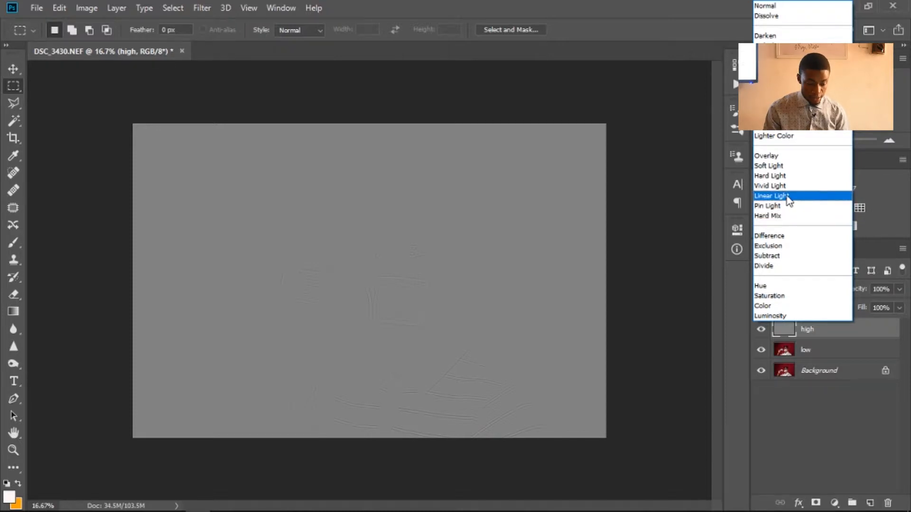
{"action": "left_click", "coordinate": [786, 195]}
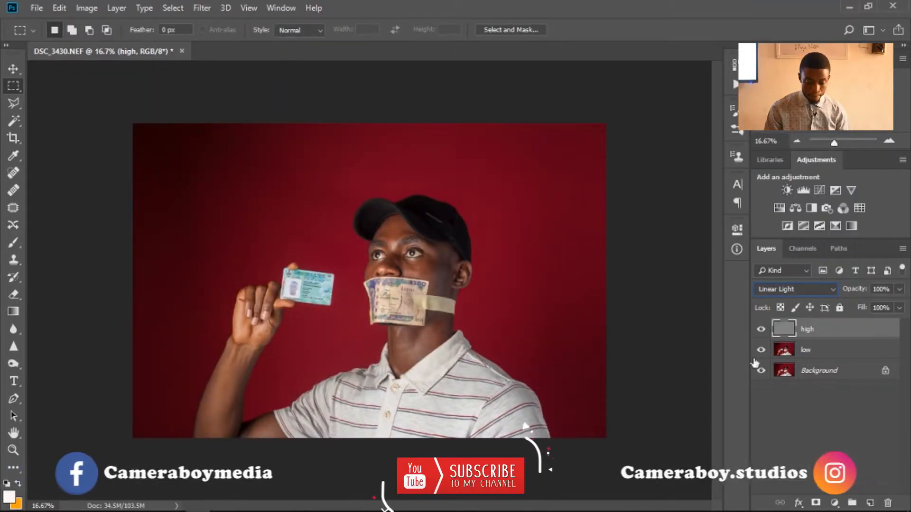
{"action": "left_click", "coordinate": [762, 330]}
{"action": "left_click", "coordinate": [762, 330]}
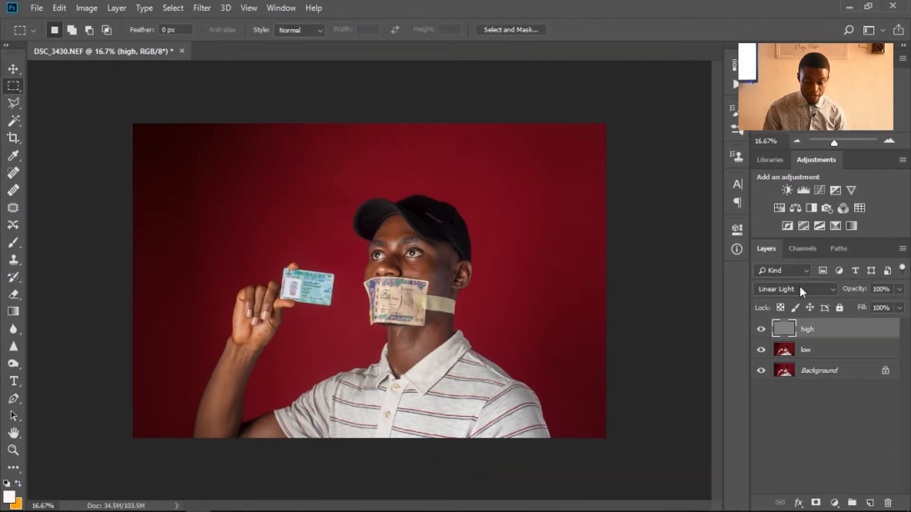
{"action": "left_click", "coordinate": [821, 289]}
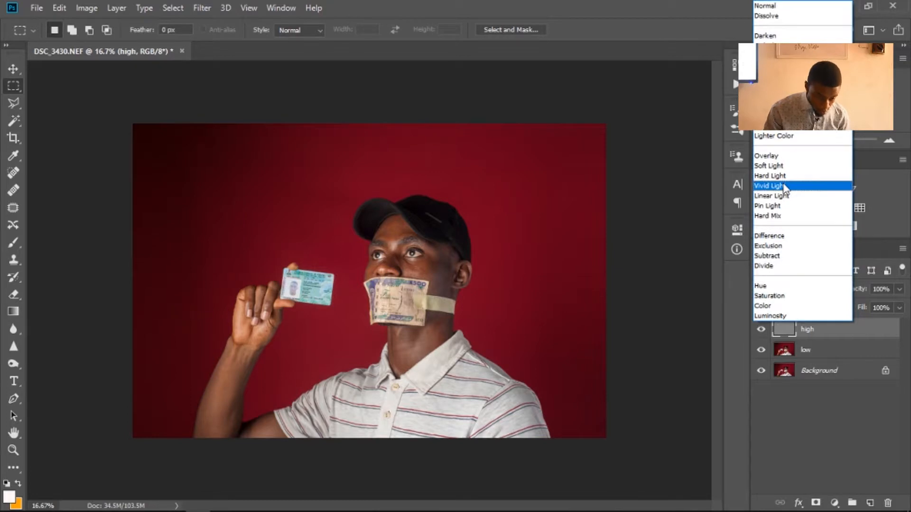
{"action": "left_click", "coordinate": [789, 196]}
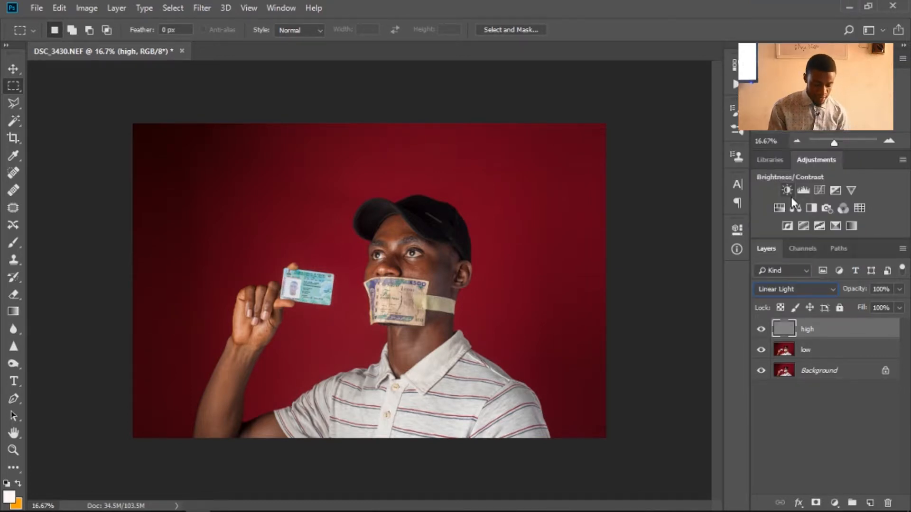
Compare the frequency-separated face with the original Background layer alone at 50% zoom.
{"action": "key", "text": "ctrl+plus"}
{"action": "key", "text": "ctrl+plus"}
{"action": "key", "text": "ctrl+plus"}
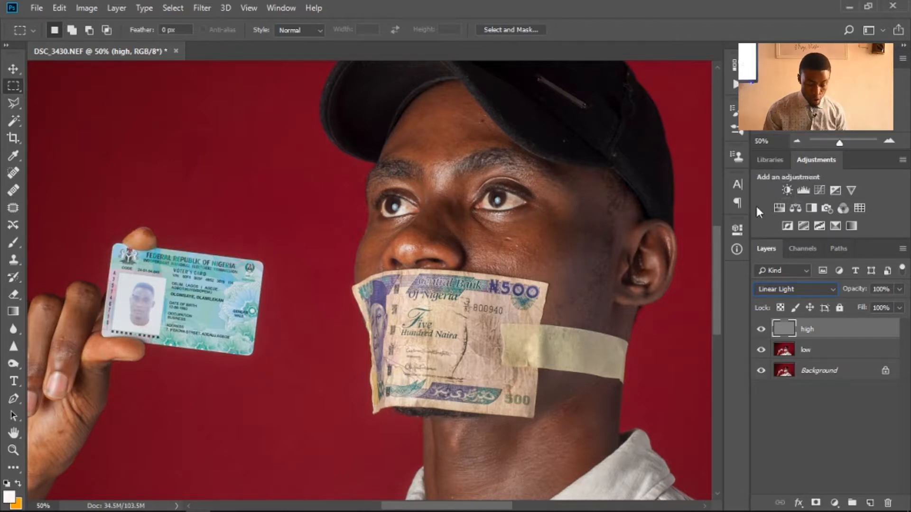
{"action": "left_click", "coordinate": [763, 375], "text": "alt"}
{"action": "left_click", "coordinate": [764, 375], "text": "alt"}
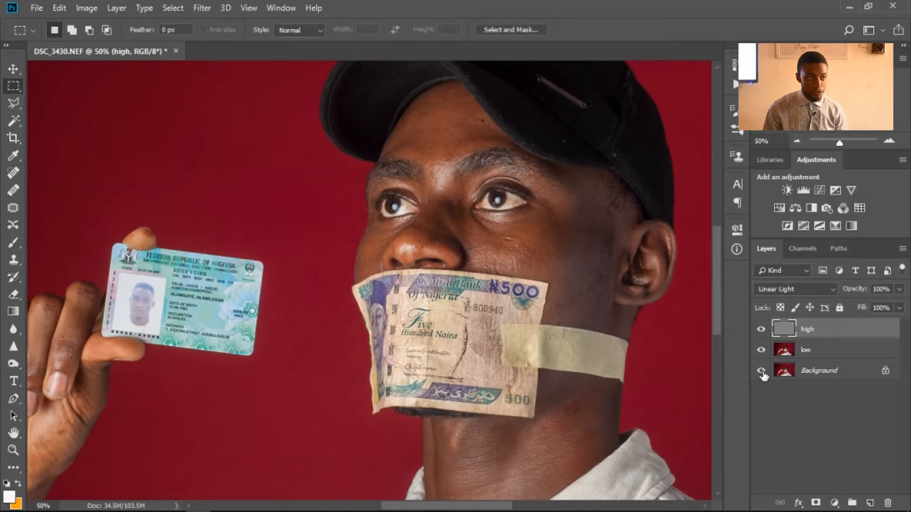
{"action": "left_click", "coordinate": [762, 375], "text": "alt"}
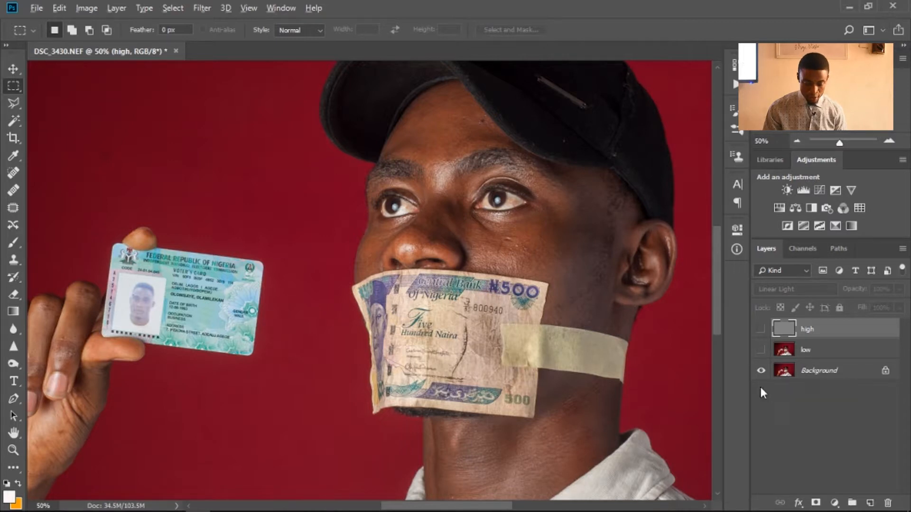
{"action": "left_click", "coordinate": [761, 371], "text": "alt"}
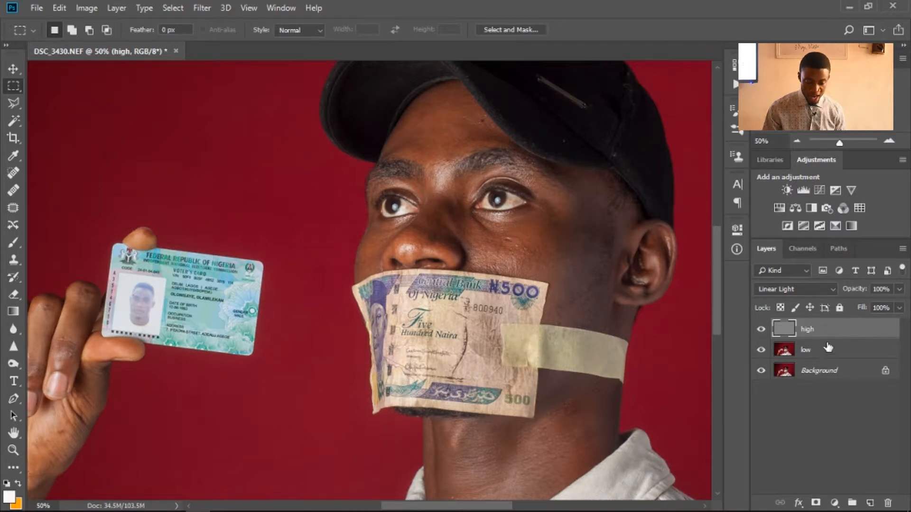
Group the "high" and "low" layers, and check the group's effect by toggling its visibility.
{"action": "left_click", "coordinate": [827, 353], "text": "shift"}
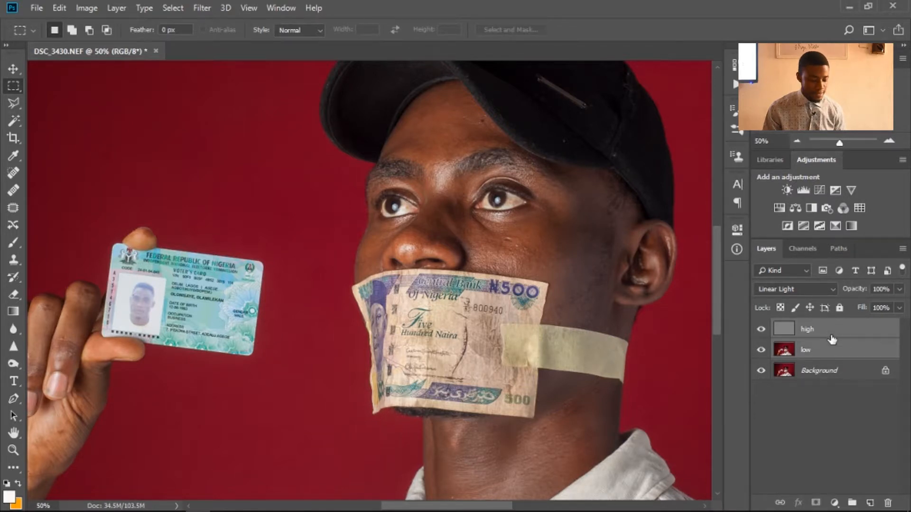
{"action": "key", "text": "ctrl+g"}
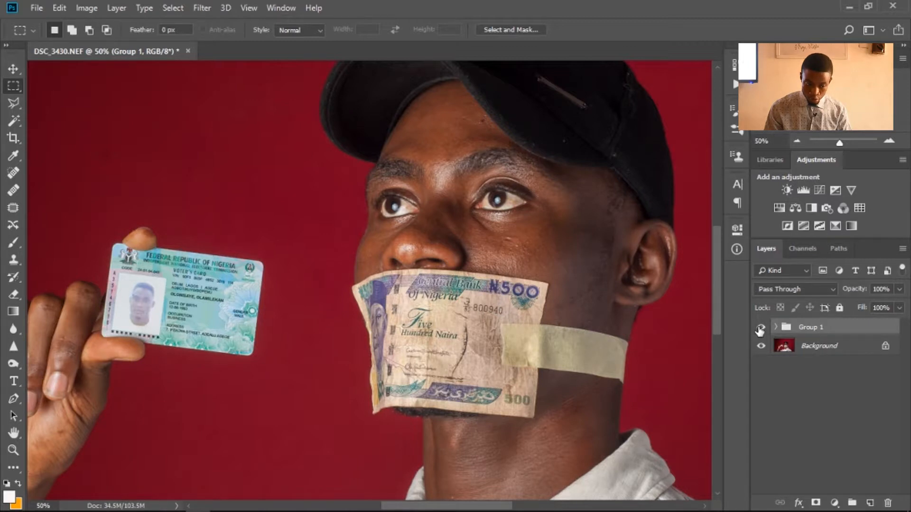
{"action": "left_click", "coordinate": [759, 329]}
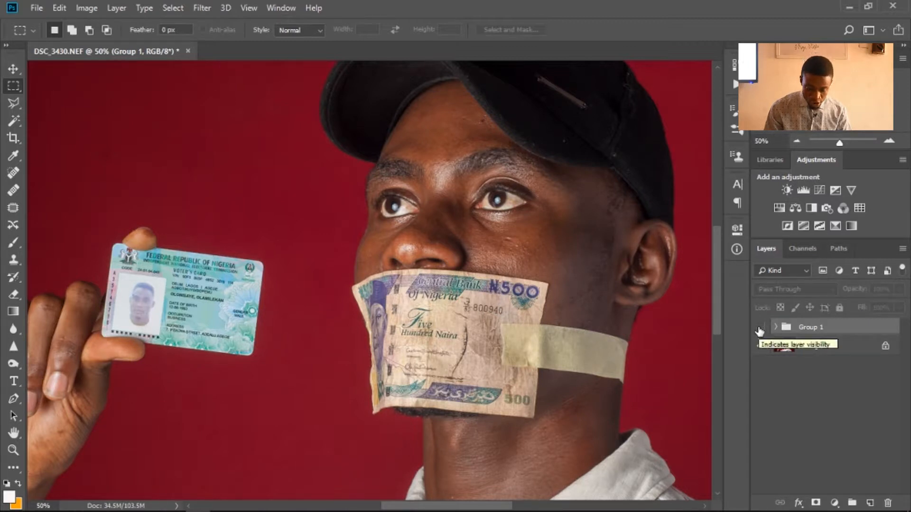
{"action": "left_click", "coordinate": [759, 328]}
Compare the face at 100% zoom with and without the frequency separation group, ending with the group visible.
{"action": "key", "text": "ctrl+1"}
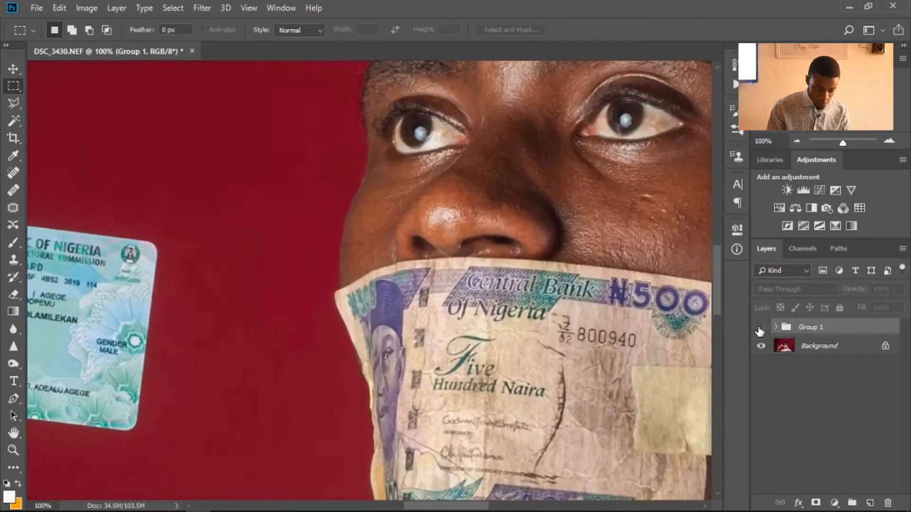
{"action": "left_click", "coordinate": [759, 329]}
{"action": "left_click", "coordinate": [759, 329]}
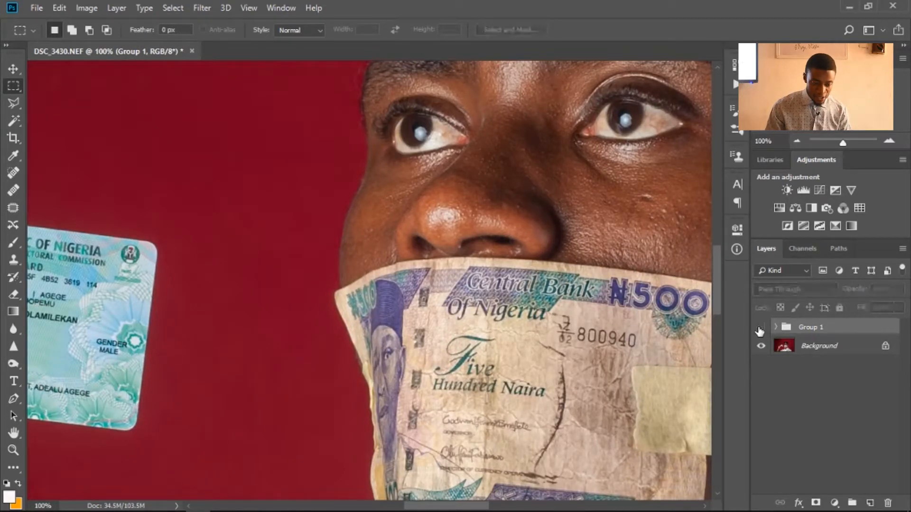
{"action": "left_click", "coordinate": [759, 329]}
{"action": "left_click", "coordinate": [759, 329]}
{"action": "left_click", "coordinate": [760, 329]}
{"action": "left_click", "coordinate": [759, 329]}
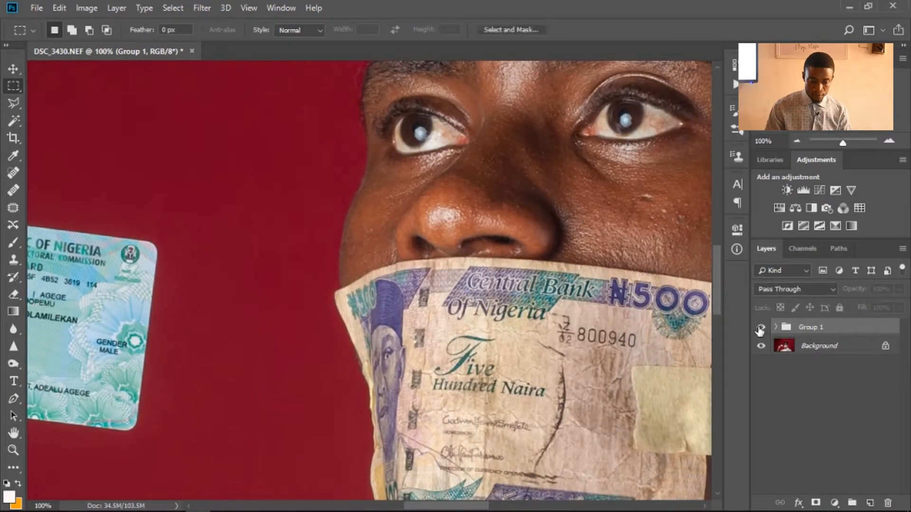
{"action": "left_click", "coordinate": [760, 328]}
{"action": "left_click", "coordinate": [759, 328]}
{"action": "left_click", "coordinate": [760, 328]}
{"action": "left_click", "coordinate": [760, 328]}
{"action": "left_click", "coordinate": [759, 329]}
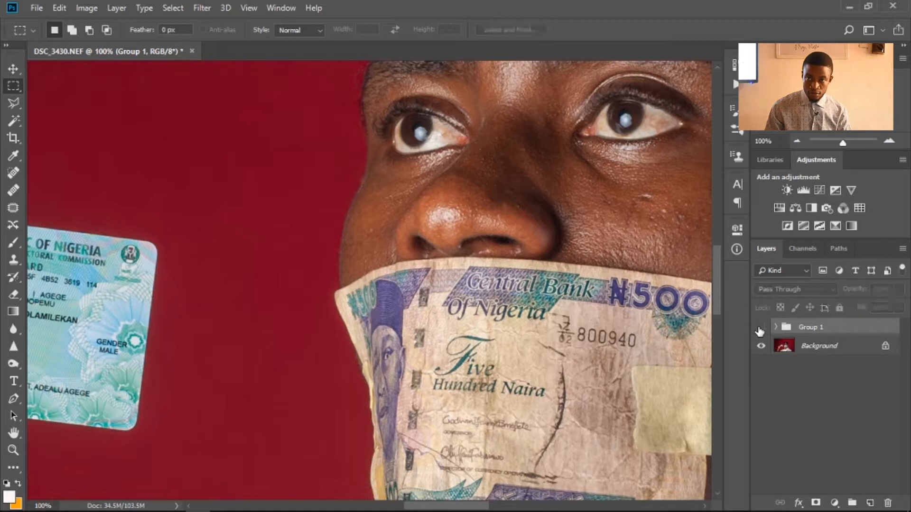
{"action": "left_click", "coordinate": [760, 328]}
{"action": "left_click", "coordinate": [759, 329]}
{"action": "left_click", "coordinate": [760, 329]}
{"action": "left_click", "coordinate": [760, 329]}
{"action": "left_click", "coordinate": [760, 329]}
{"action": "left_click", "coordinate": [760, 329]}
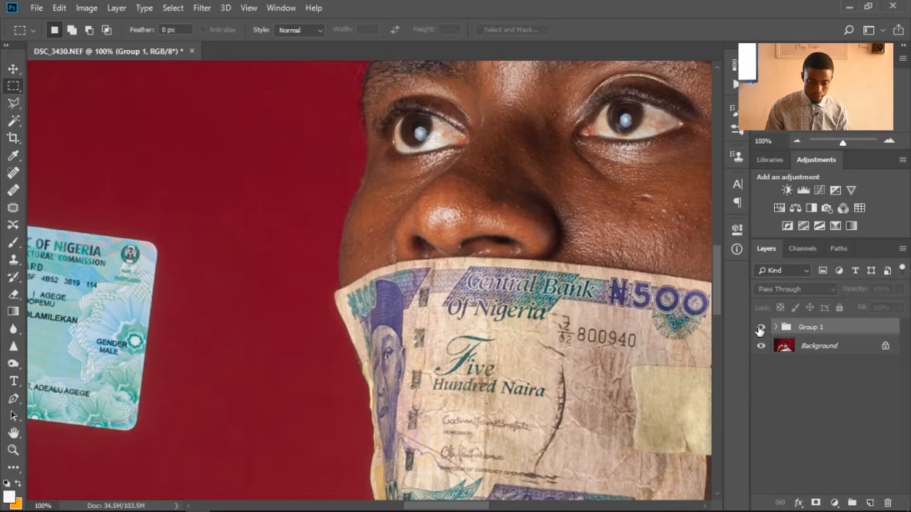
{"action": "left_click", "coordinate": [760, 328]}
{"action": "left_click", "coordinate": [759, 328]}
{"action": "left_click", "coordinate": [760, 329]}
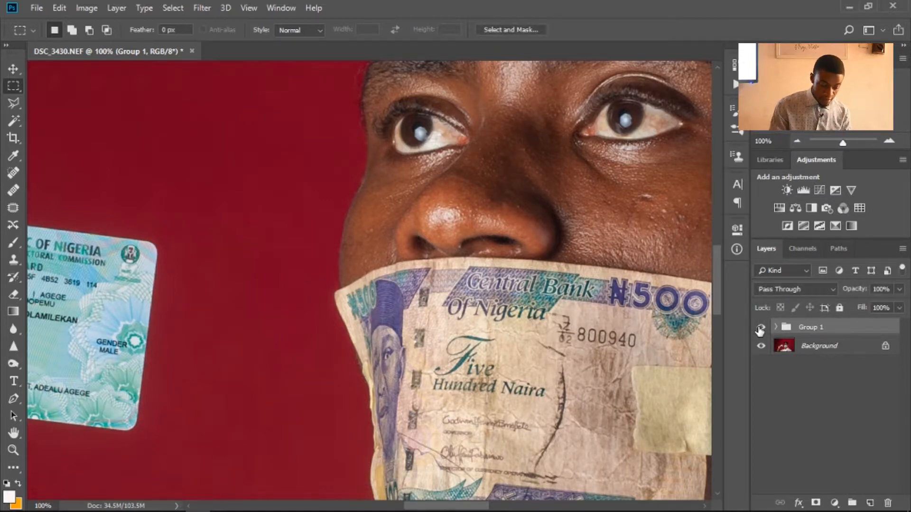
Expand the frequency separation group to reveal its "high" and "low" layers.
{"action": "key", "text": "ctrl+minus"}
{"action": "key", "text": "ctrl+minus"}
{"action": "key", "text": "ctrl+minus"}
{"action": "key", "text": "ctrl+minus"}
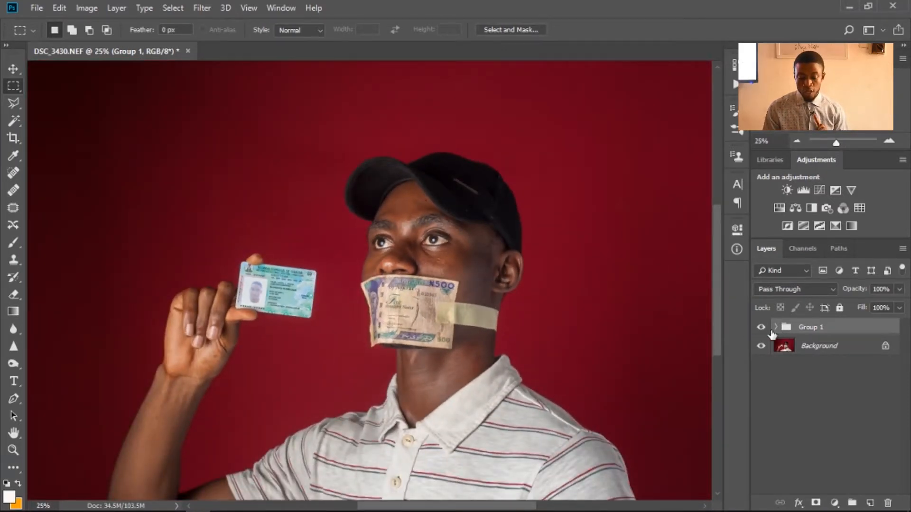
{"action": "left_click", "coordinate": [775, 327]}
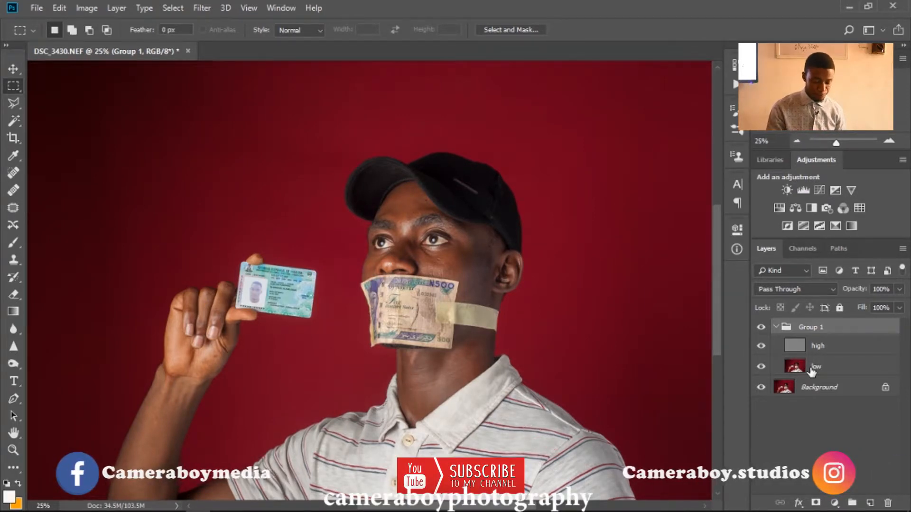
{"action": "key", "text": "ctrl+equal"}
{"action": "key", "text": "ctrl+equal"}
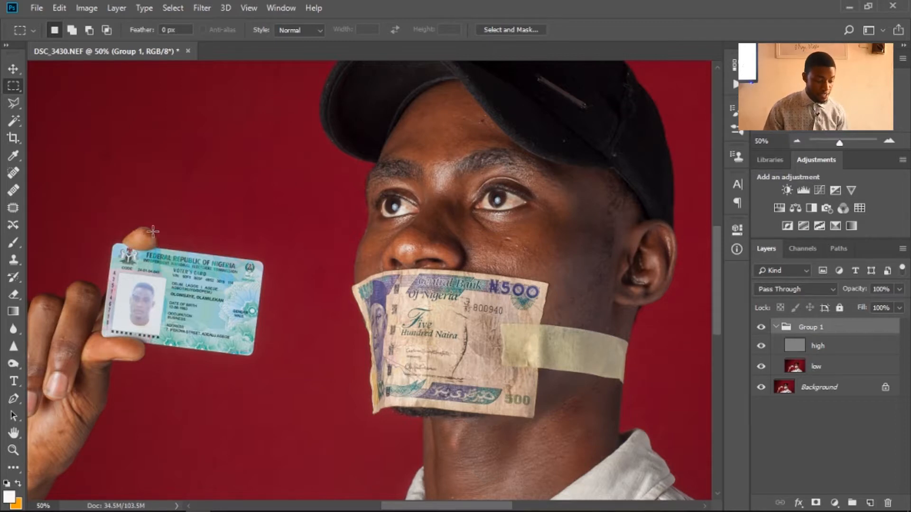
{"action": "key", "text": "b"}
{"action": "right_click", "coordinate": [13, 243]}
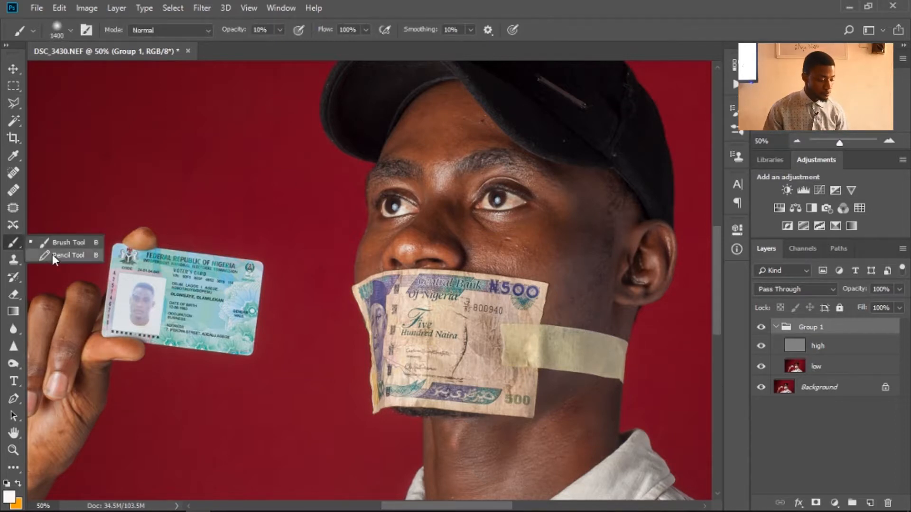
{"action": "left_click", "coordinate": [13, 279]}
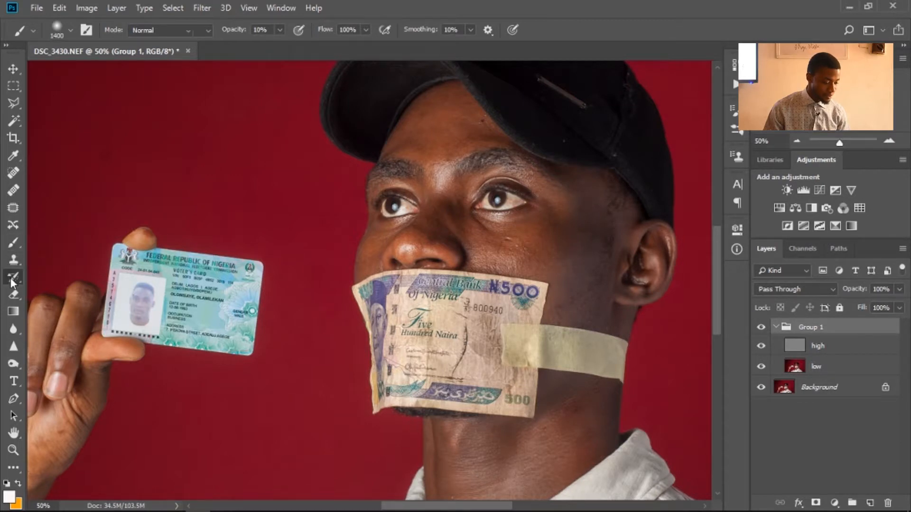
{"action": "left_click", "coordinate": [17, 292]}
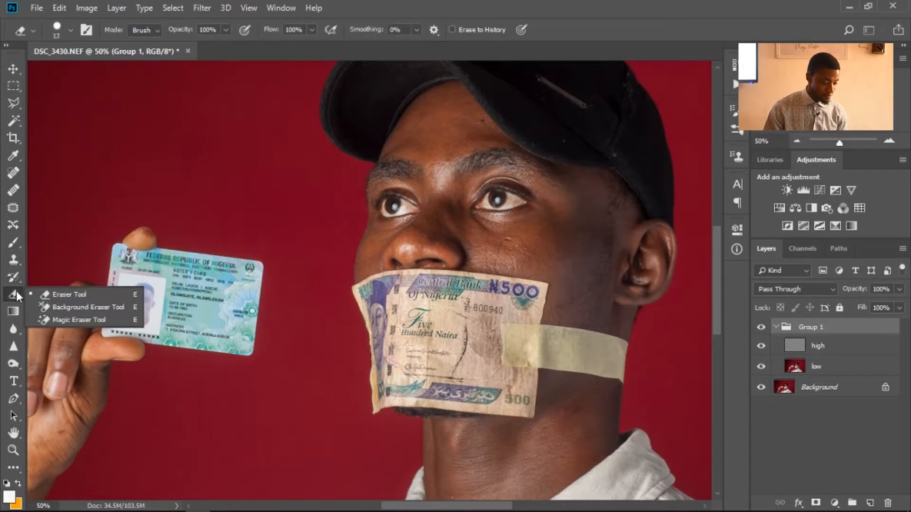
{"action": "left_click", "coordinate": [6, 188]}
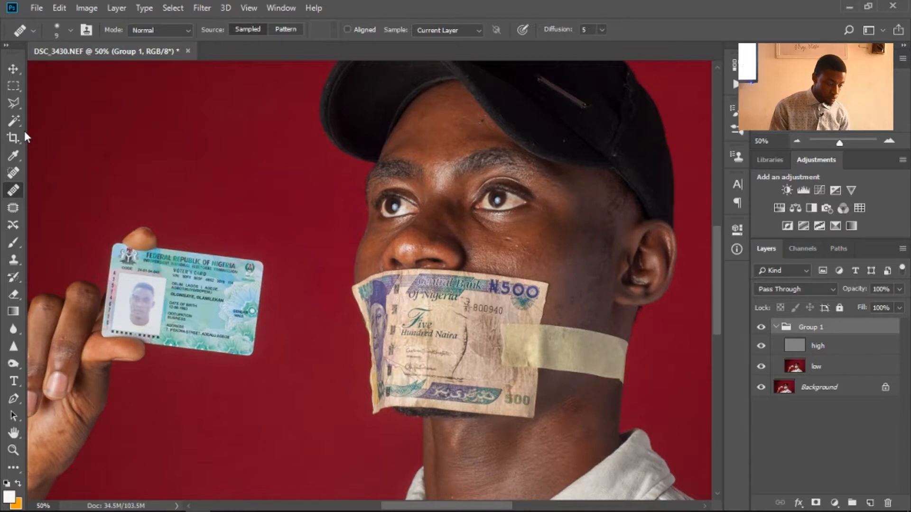
{"action": "key", "text": "m"}
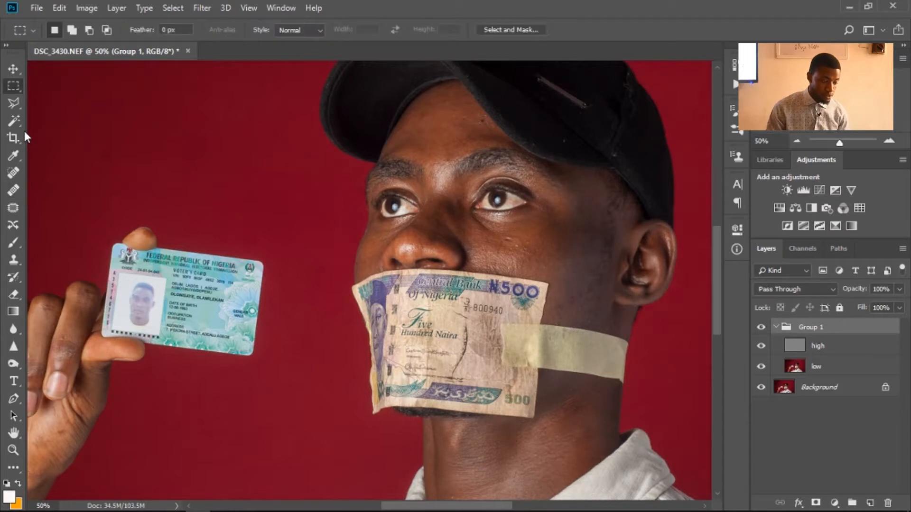
Choose the freehand Lasso tool and set its feather to 15 px.
{"action": "left_click", "coordinate": [8, 104]}
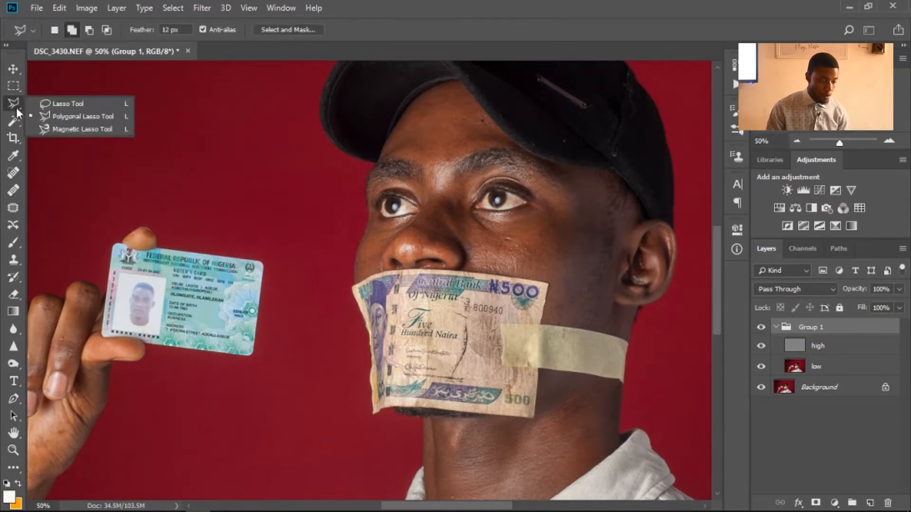
{"action": "left_click", "coordinate": [72, 105]}
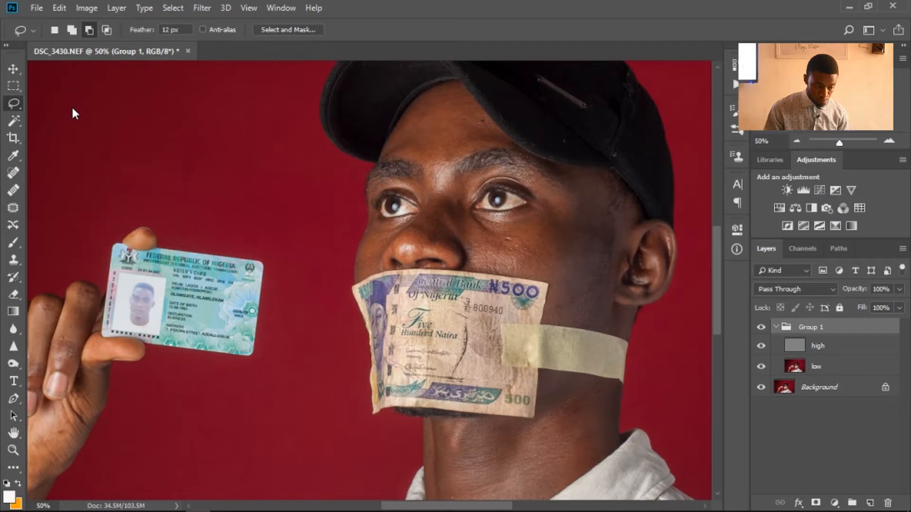
{"action": "left_click", "coordinate": [156, 31]}
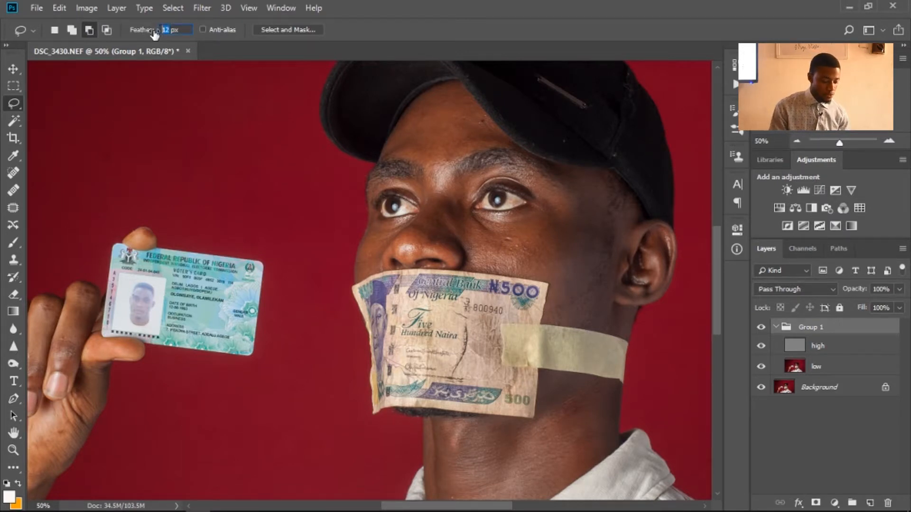
{"action": "type", "text": "15"}
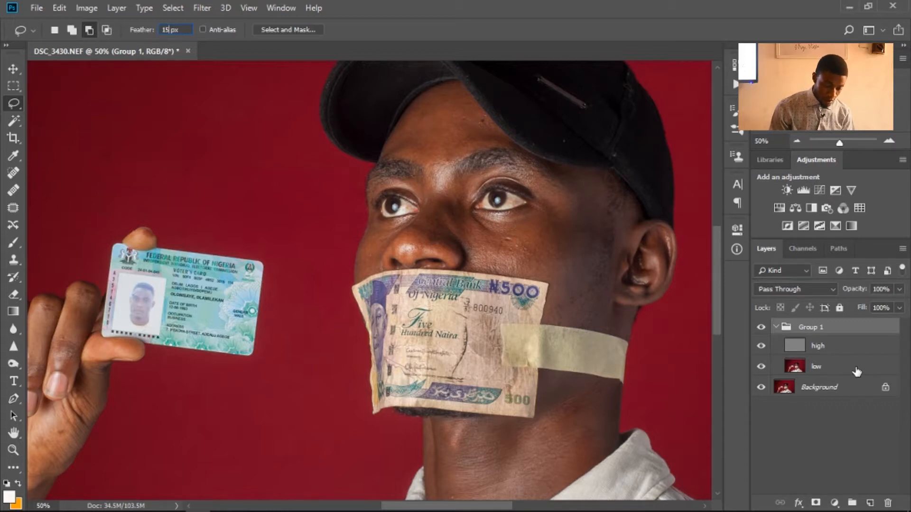
Lasso the blotchy patch of cheek between the eye and the banknote at 66.67% zoom.
{"action": "key", "text": "ctrl+plus"}
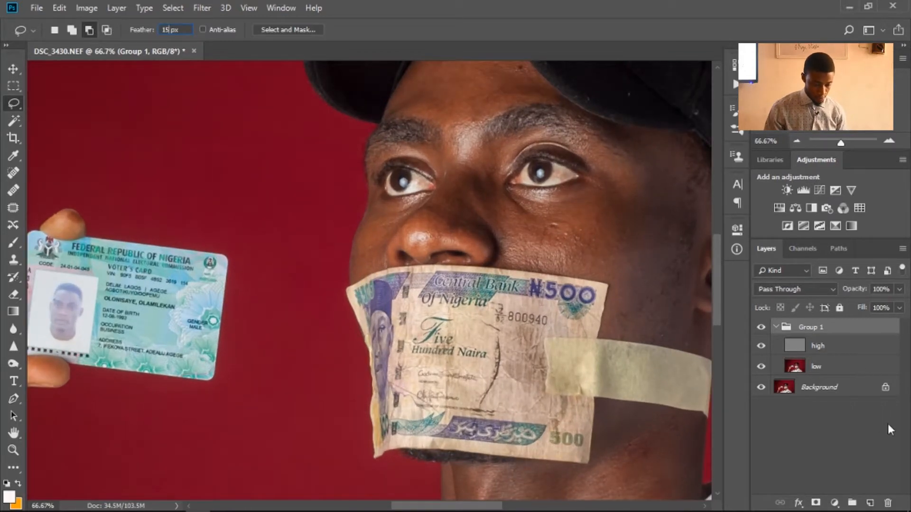
{"action": "left_click_drag", "start_coordinate": [610, 246], "coordinate": [557, 319]}
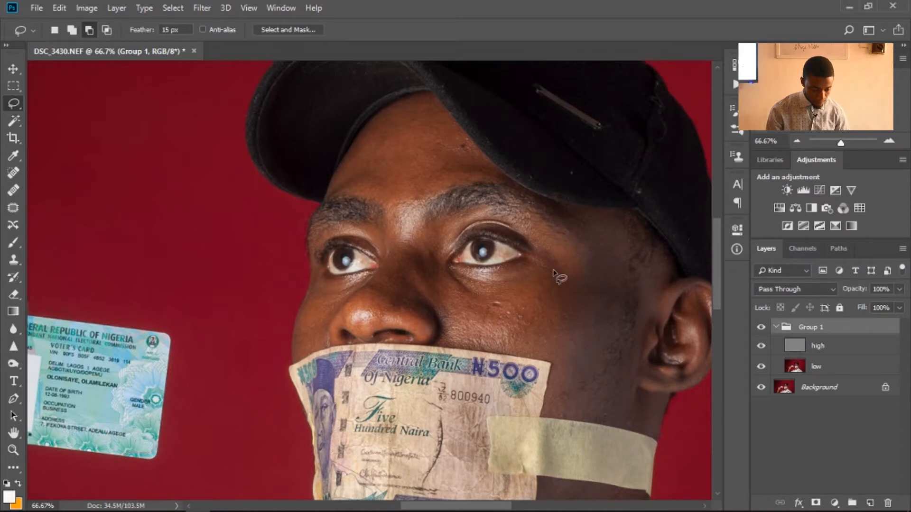
{"action": "left_click_drag", "start_coordinate": [554, 271], "coordinate": [536, 288]}
{"action": "mouse_move", "coordinate": [490, 343]}
{"action": "left_mouse_down"}
{"action": "mouse_move", "coordinate": [579, 346]}
{"action": "mouse_move", "coordinate": [559, 318]}
{"action": "mouse_move", "coordinate": [557, 285]}
{"action": "mouse_move", "coordinate": [578, 280]}
{"action": "left_mouse_up"}
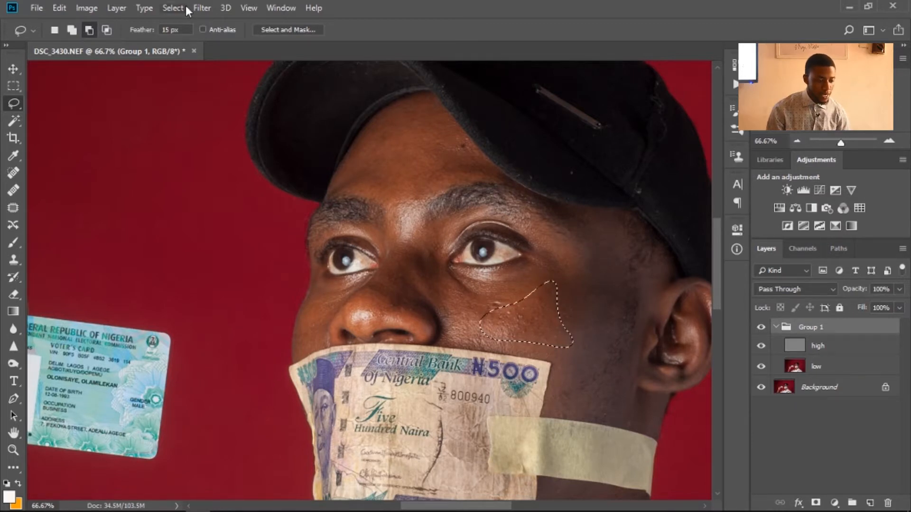
Select the "low" layer and start a Gaussian Blur on the lassoed cheek area.
{"action": "left_click", "coordinate": [202, 10]}
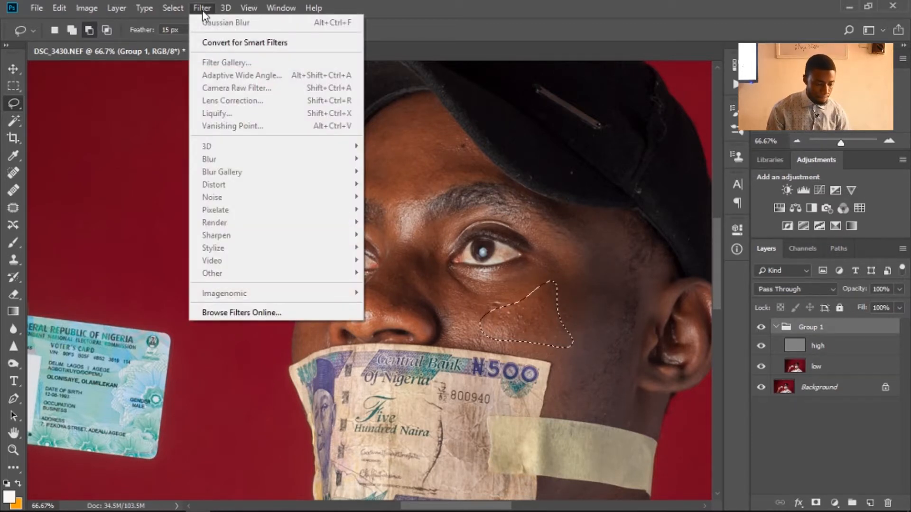
{"action": "left_click", "coordinate": [849, 365]}
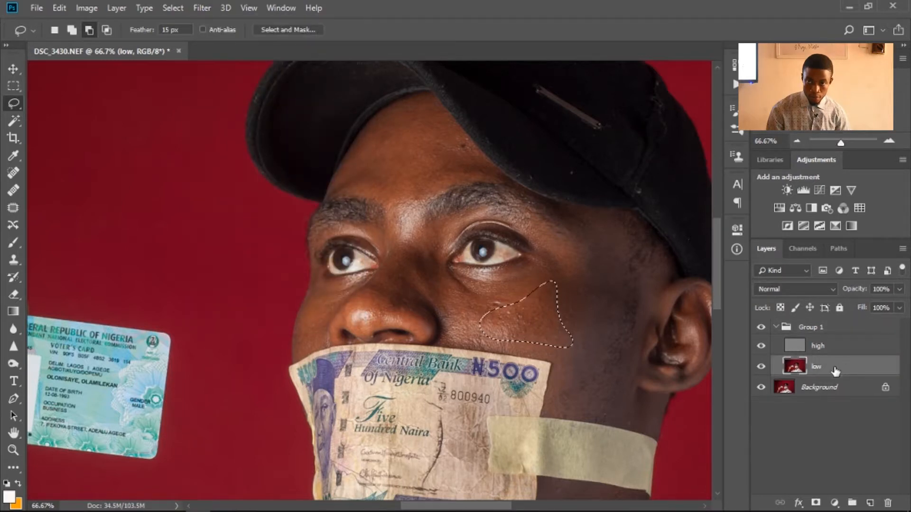
{"action": "left_click", "coordinate": [211, 13]}
{"action": "mouse_move", "coordinate": [266, 162]}
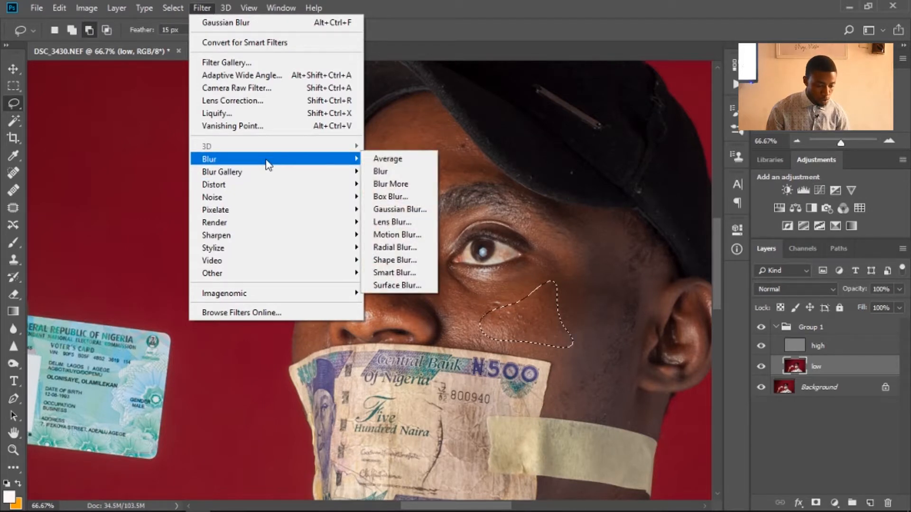
{"action": "left_click", "coordinate": [397, 210]}
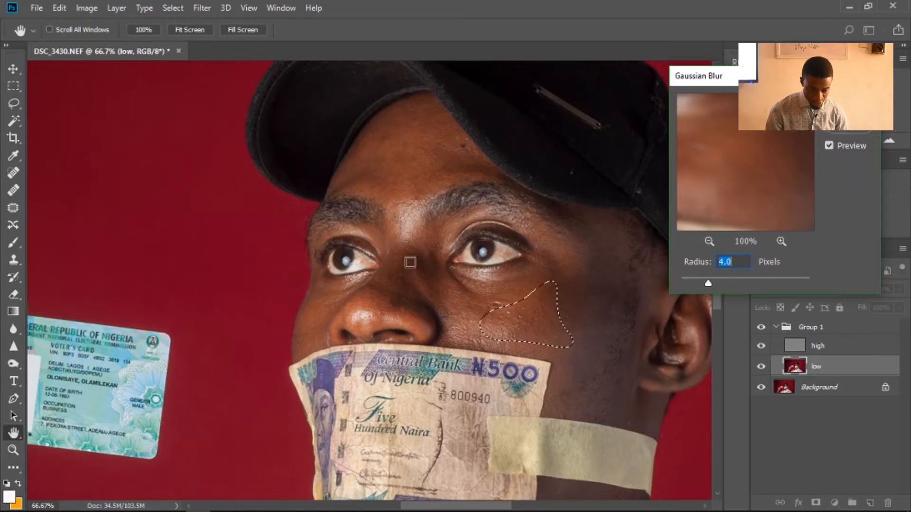
Apply the Gaussian Blur to the lassoed cheek patch with a 15.3 px radius and clear the selection.
{"action": "left_click", "coordinate": [790, 281]}
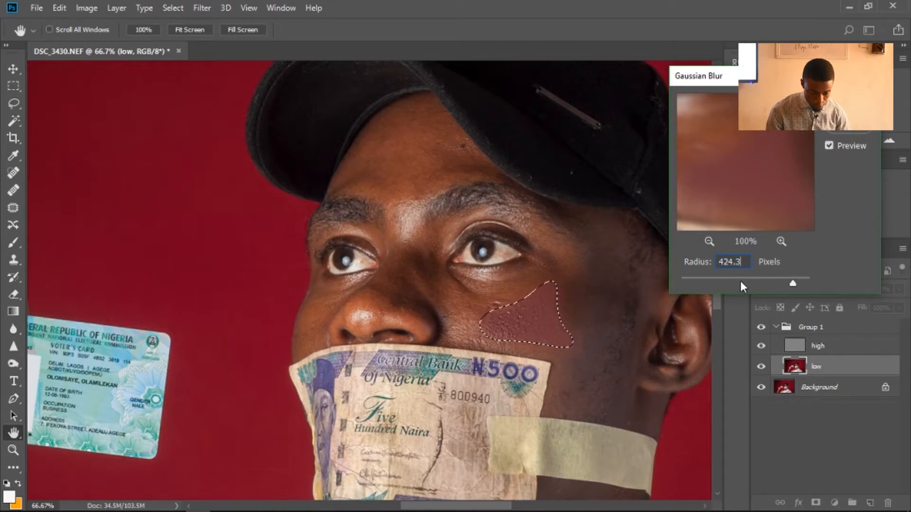
{"action": "left_click_drag", "start_coordinate": [740, 282], "coordinate": [741, 281]}
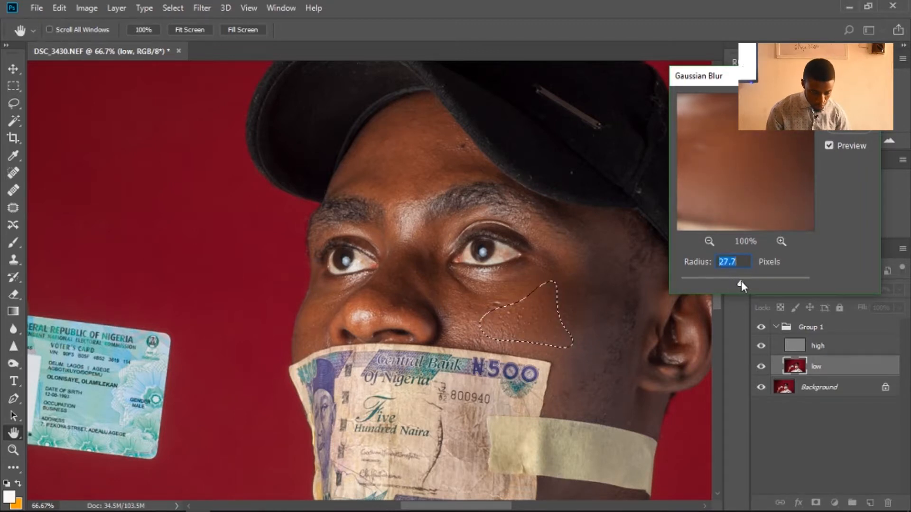
{"action": "key", "text": "ctrl+minus"}
{"action": "key", "text": "ctrl+minus"}
{"action": "key", "text": "ctrl+minus"}
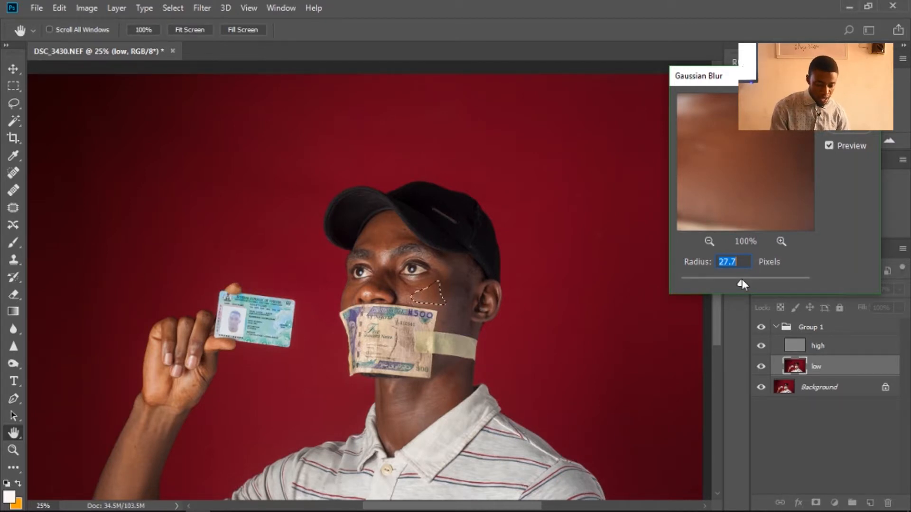
{"action": "key", "text": "ctrl+plus"}
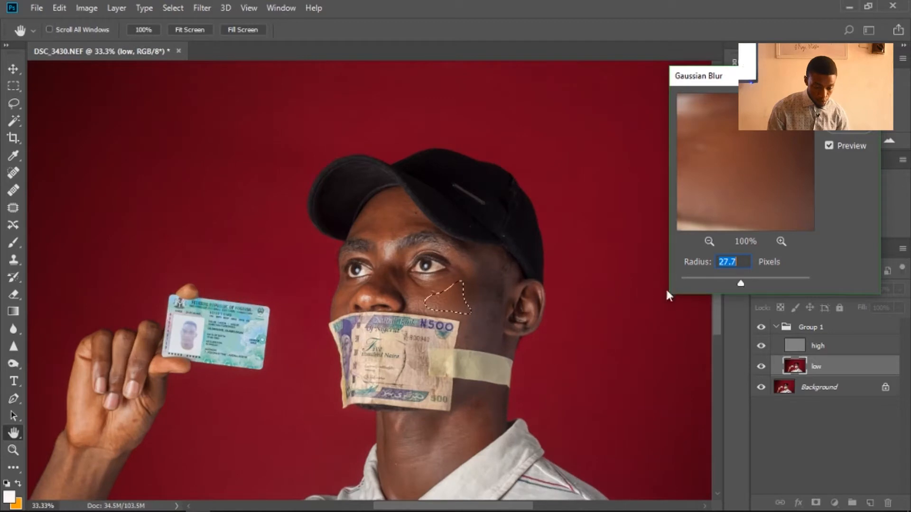
{"action": "left_click", "coordinate": [732, 278]}
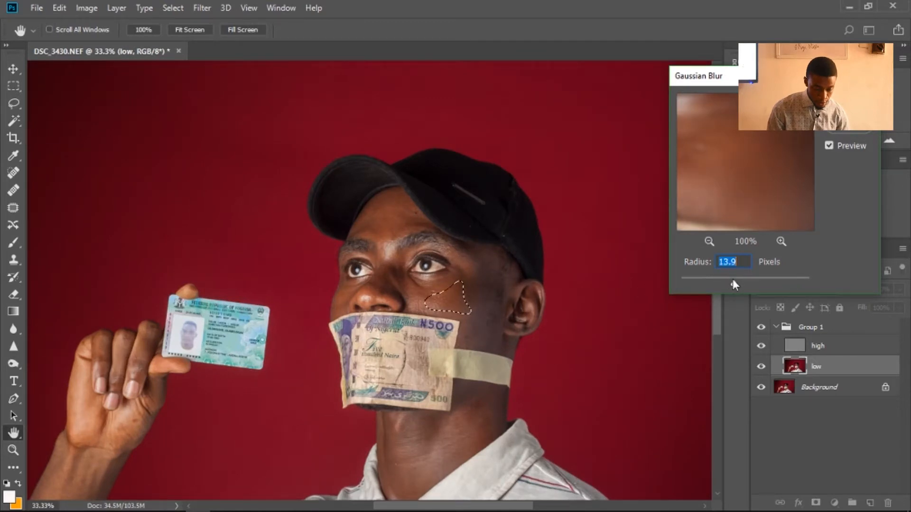
{"action": "left_click_drag", "start_coordinate": [774, 276], "coordinate": [742, 278]}
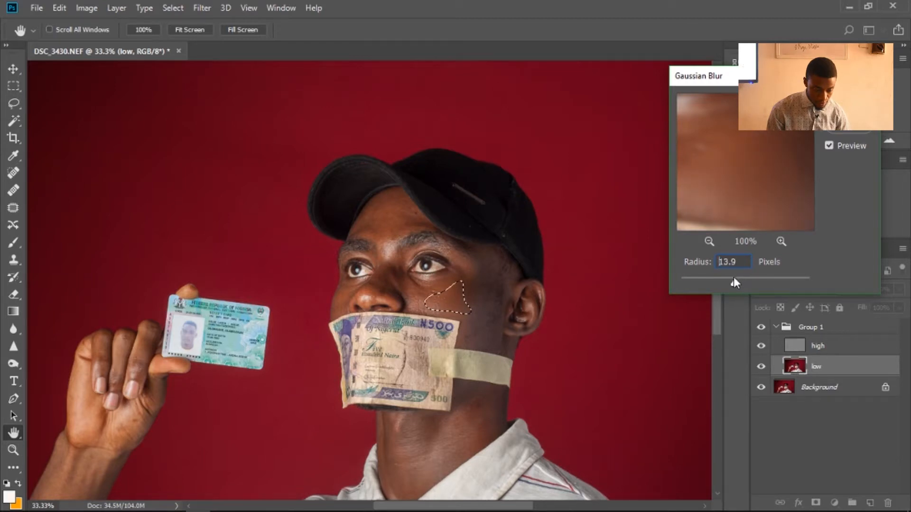
{"action": "left_click_drag", "start_coordinate": [738, 278], "coordinate": [738, 279]}
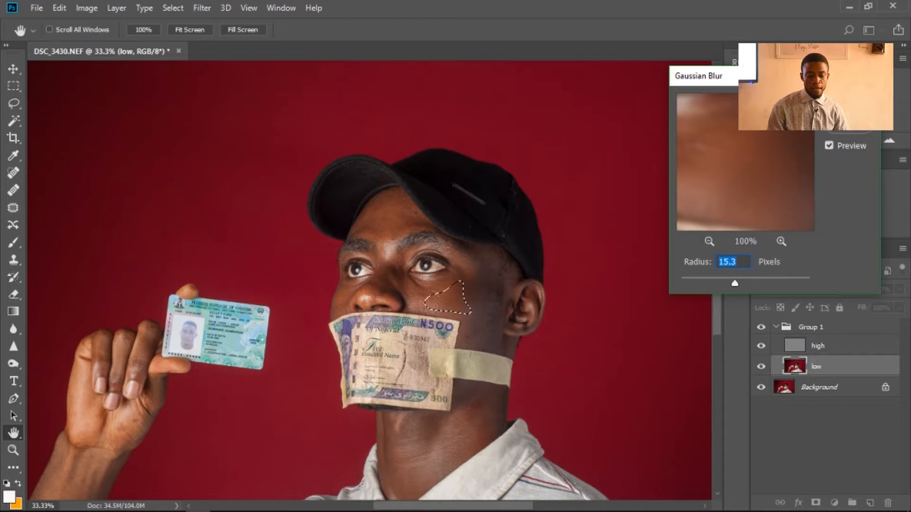
{"action": "key", "text": "Return"}
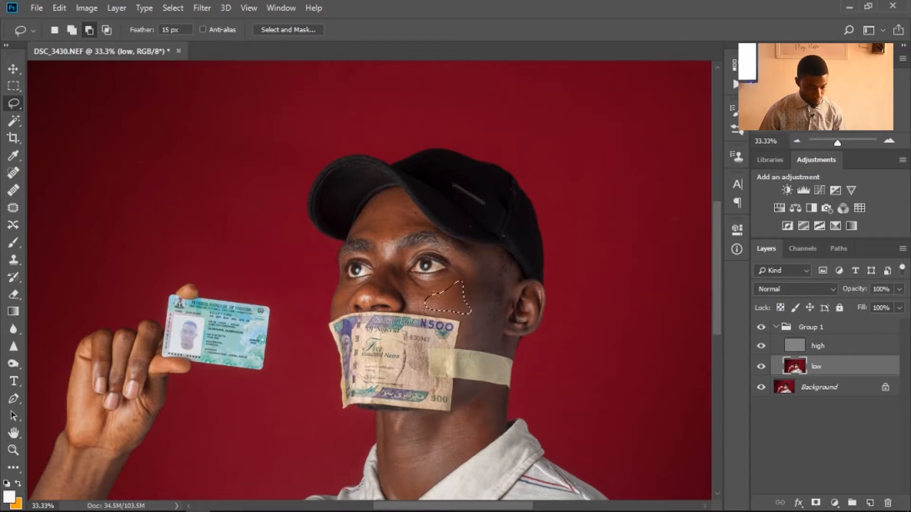
{"action": "key", "text": "ctrl+d"}
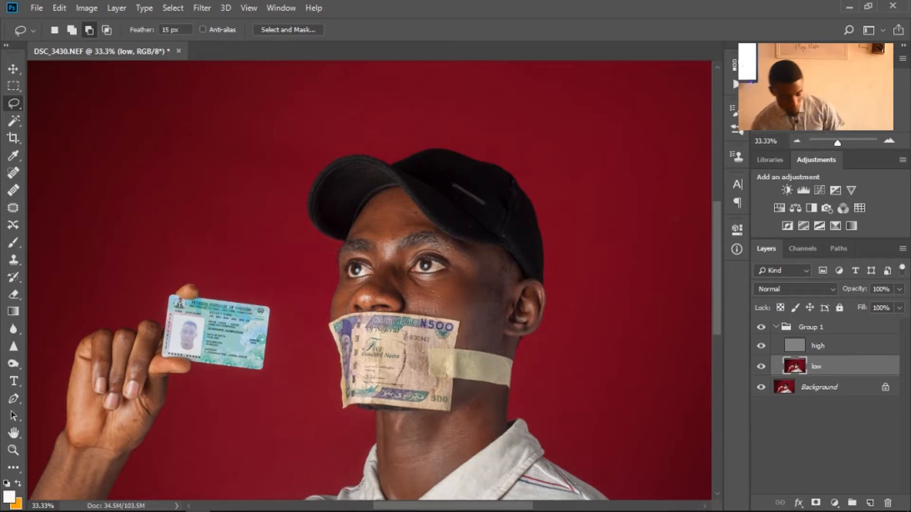
Compare the smoothed cheek with the original at 100% zoom by repeatedly showing only the Background layer, ending with all layers visible.
{"action": "key", "text": "ctrl+plus"}
{"action": "key", "text": "ctrl+plus"}
{"action": "key", "text": "ctrl+plus"}
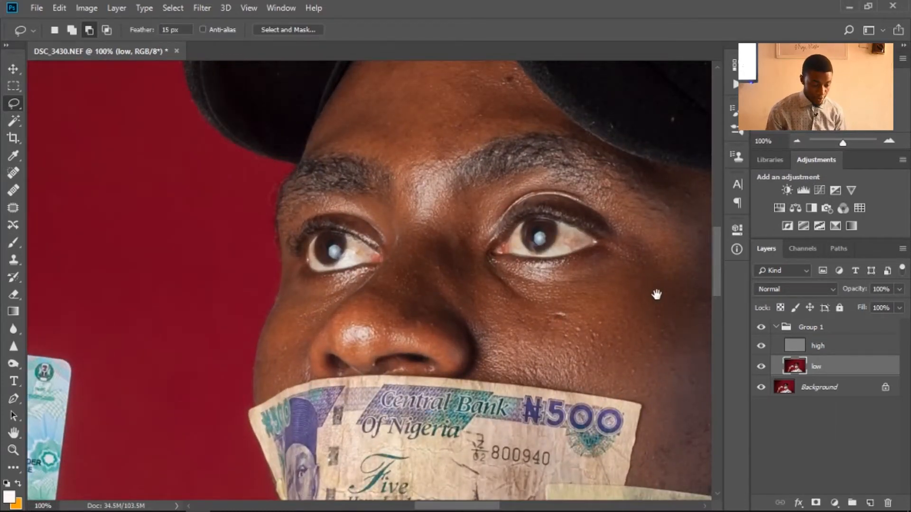
{"action": "left_click_drag", "start_coordinate": [657, 294], "coordinate": [494, 228]}
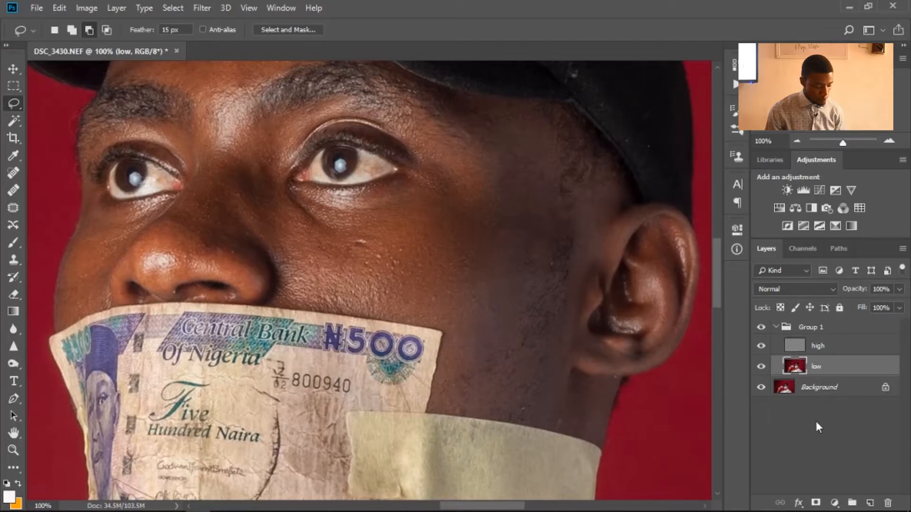
{"action": "left_click", "coordinate": [760, 389], "text": "alt"}
{"action": "left_click", "coordinate": [760, 389], "text": "alt"}
{"action": "left_click", "coordinate": [760, 389], "text": "alt"}
{"action": "left_click", "coordinate": [761, 389], "text": "alt"}
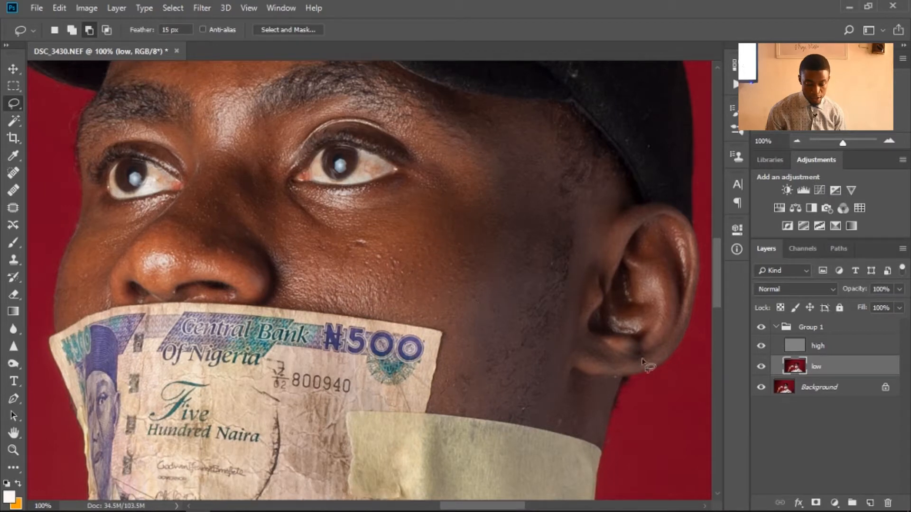
{"action": "left_click", "coordinate": [761, 388], "text": "alt"}
{"action": "left_click", "coordinate": [761, 388], "text": "alt"}
{"action": "left_click", "coordinate": [761, 387], "text": "alt"}
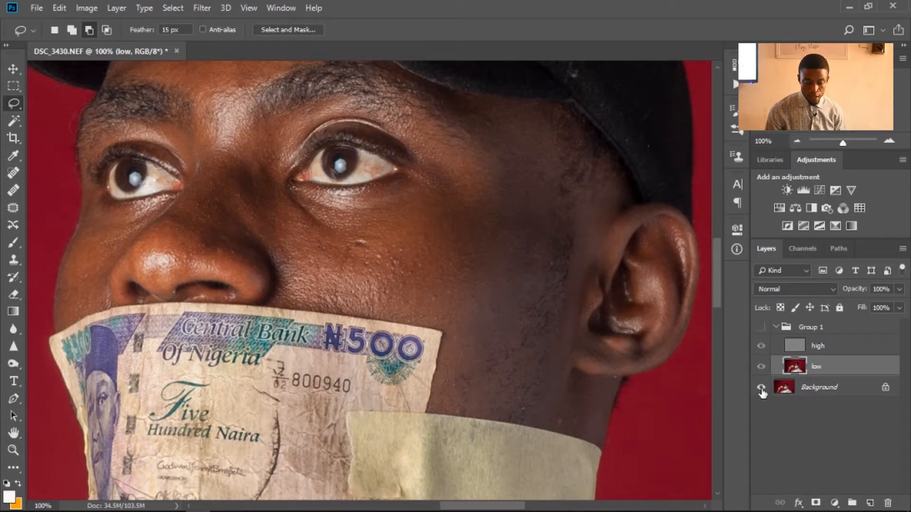
{"action": "left_click", "coordinate": [761, 388], "text": "alt"}
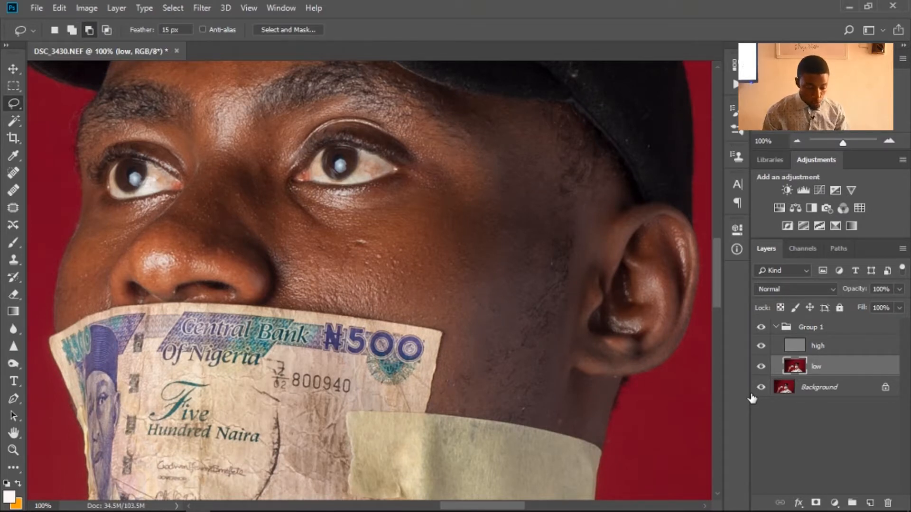
Lasso the shadowed cheek area in front of the ear, repeat the last Gaussian Blur on it and deselect.
{"action": "key", "text": "ctrl+minus"}
{"action": "key", "text": "ctrl+minus"}
{"action": "key", "text": "ctrl+minus"}
{"action": "key", "text": "ctrl+minus"}
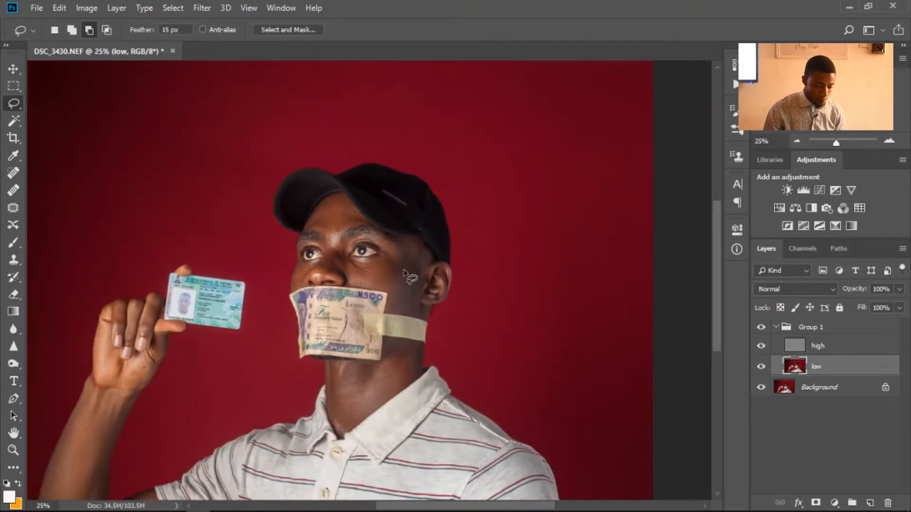
{"action": "mouse_move", "coordinate": [404, 271]}
{"action": "left_mouse_down"}
{"action": "mouse_move", "coordinate": [387, 274]}
{"action": "mouse_move", "coordinate": [394, 309]}
{"action": "mouse_move", "coordinate": [410, 278]}
{"action": "mouse_move", "coordinate": [403, 268]}
{"action": "left_mouse_up"}
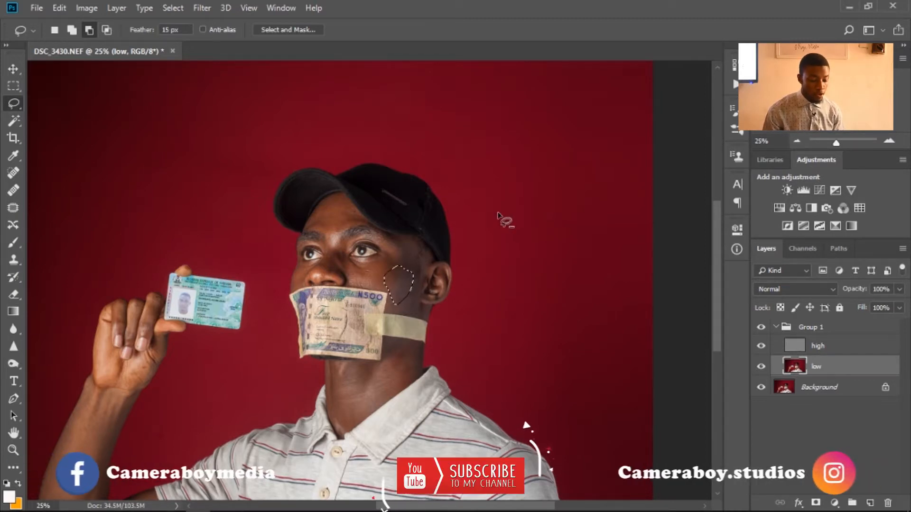
{"action": "left_click", "coordinate": [214, 8]}
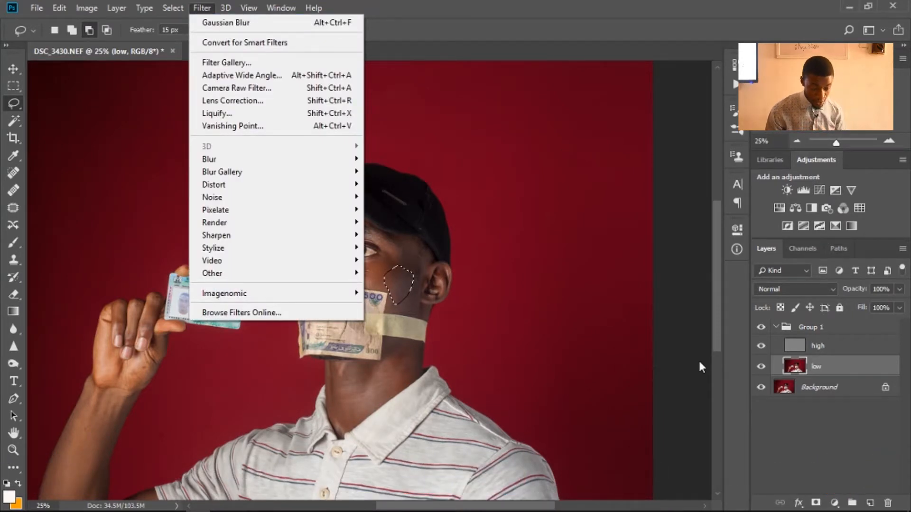
{"action": "key", "text": "Escape"}
{"action": "key", "text": "ctrl+plus"}
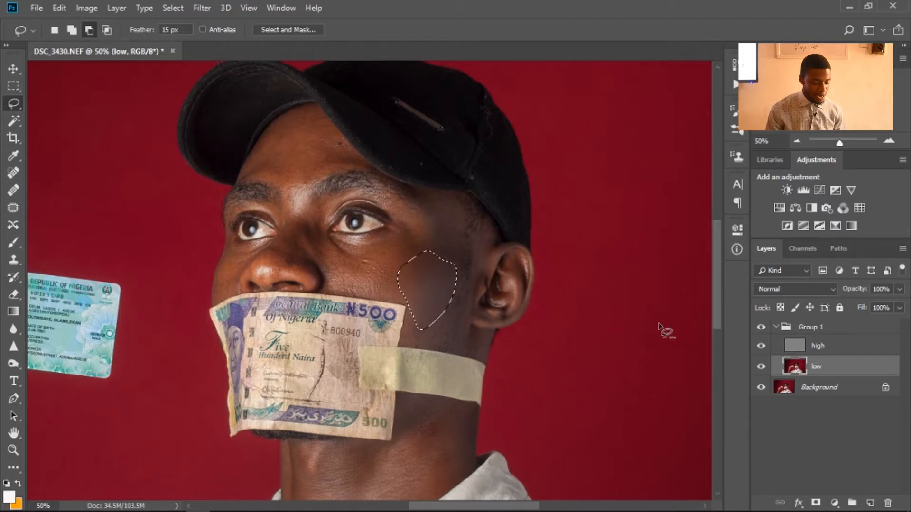
{"action": "key", "text": "ctrl+d"}
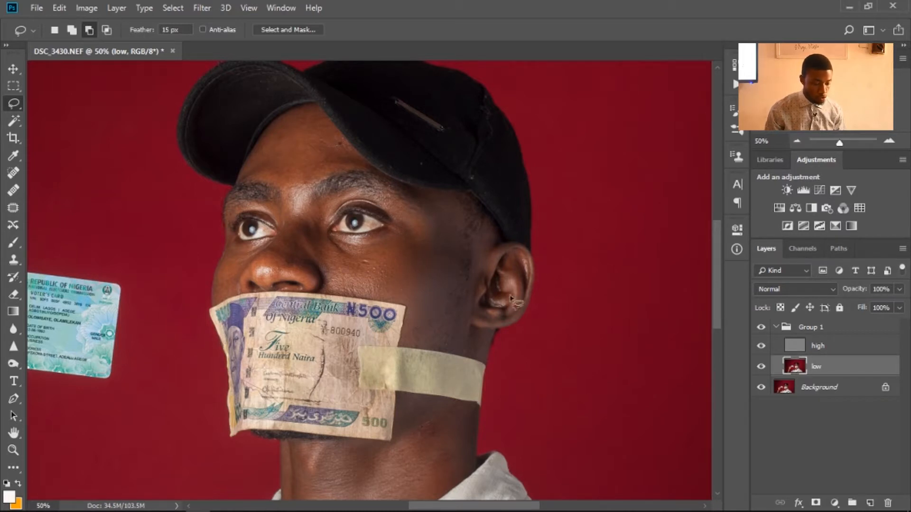
Lasso the skin between the nose and inner eye, and the side of the nose, repeating the Gaussian Blur on each before deselecting.
{"action": "mouse_move", "coordinate": [350, 240]}
{"action": "left_mouse_down"}
{"action": "mouse_move", "coordinate": [379, 278]}
{"action": "mouse_move", "coordinate": [335, 265]}
{"action": "mouse_move", "coordinate": [351, 316]}
{"action": "mouse_move", "coordinate": [372, 312]}
{"action": "mouse_move", "coordinate": [370, 280]}
{"action": "left_mouse_up"}
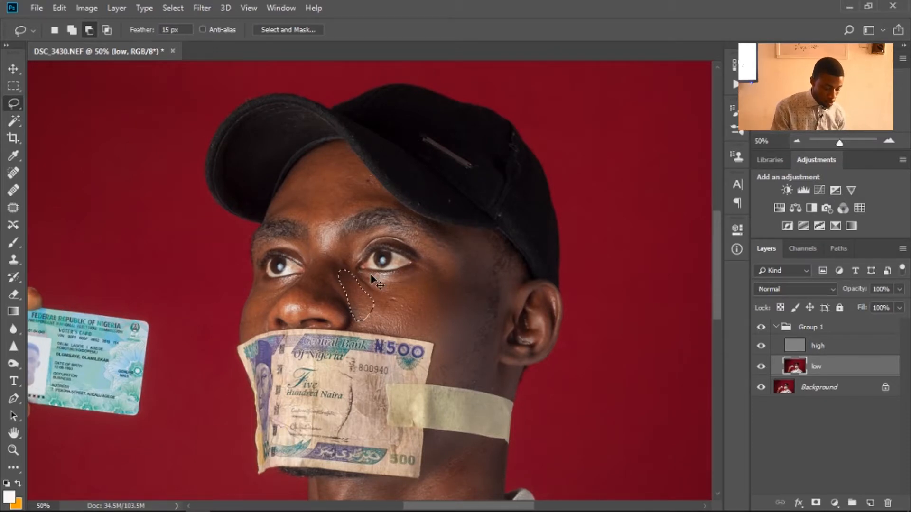
{"action": "key", "text": "ctrl+f"}
{"action": "key", "text": "Escape"}
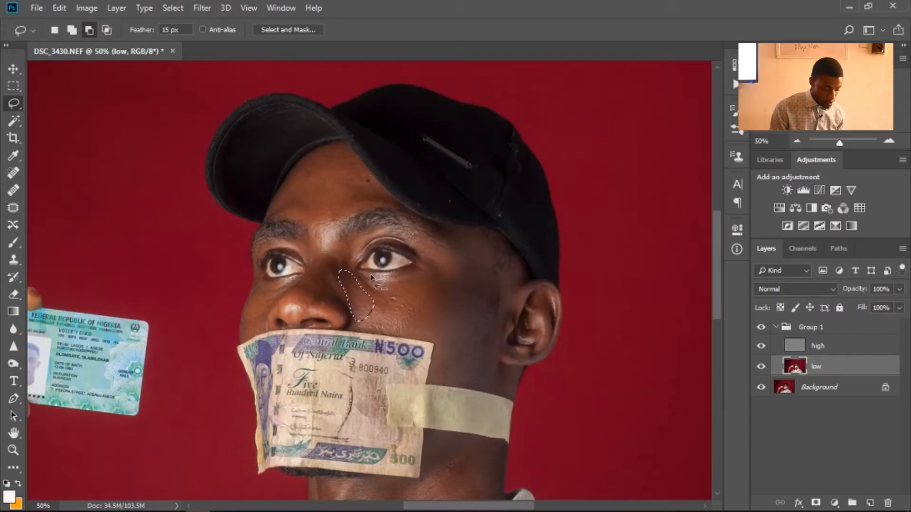
{"action": "key", "text": "ctrl+d"}
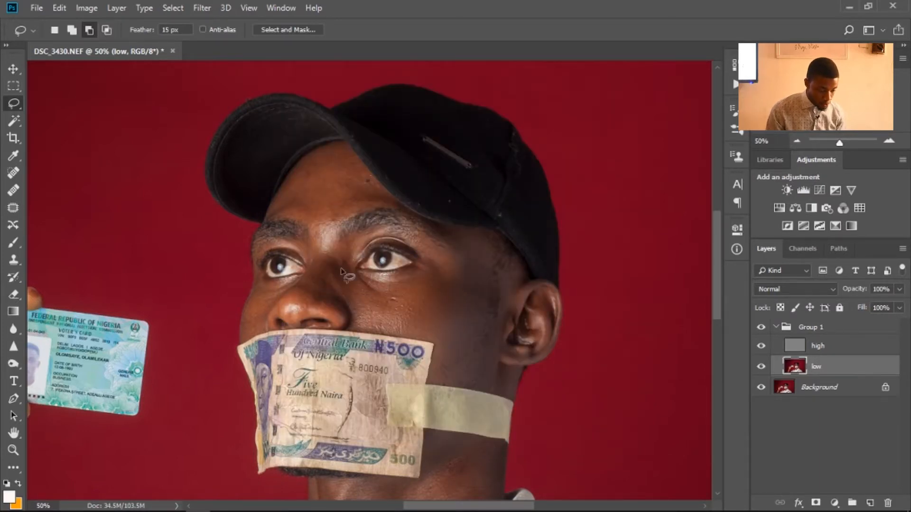
{"action": "mouse_move", "coordinate": [335, 267]}
{"action": "left_mouse_down"}
{"action": "mouse_move", "coordinate": [311, 277]}
{"action": "mouse_move", "coordinate": [301, 300]}
{"action": "mouse_move", "coordinate": [338, 276]}
{"action": "left_mouse_up"}
{"action": "key", "text": "alt+ctrl+f"}
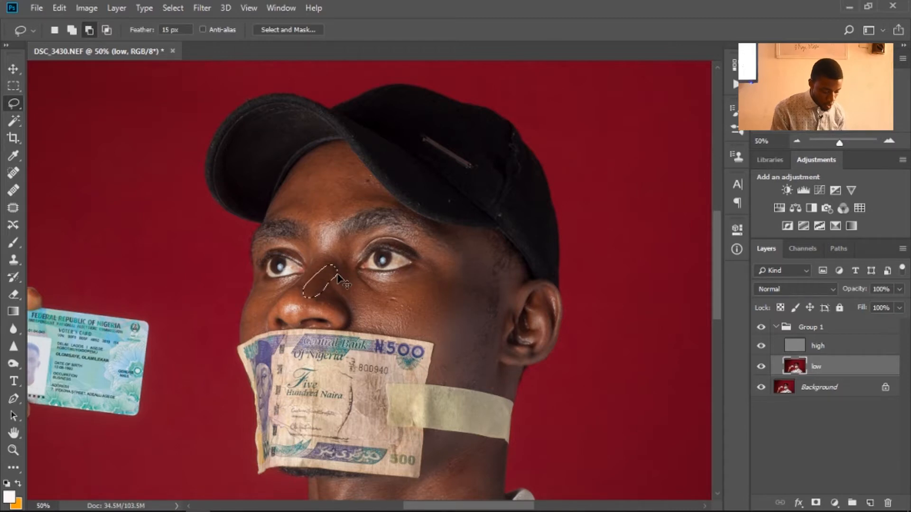
{"action": "key", "text": "ctrl+d"}
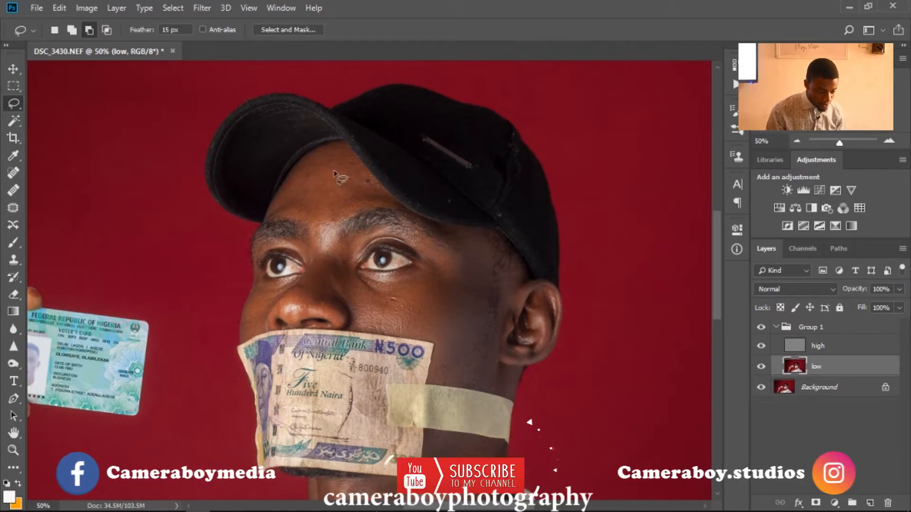
Lasso overlapping areas across the centre and both sides of the forehead in turn, repeating the last Gaussian Blur on each.
{"action": "mouse_move", "coordinate": [335, 225]}
{"action": "left_mouse_down"}
{"action": "mouse_move", "coordinate": [355, 190]}
{"action": "mouse_move", "coordinate": [314, 211]}
{"action": "mouse_move", "coordinate": [335, 221]}
{"action": "left_mouse_up"}
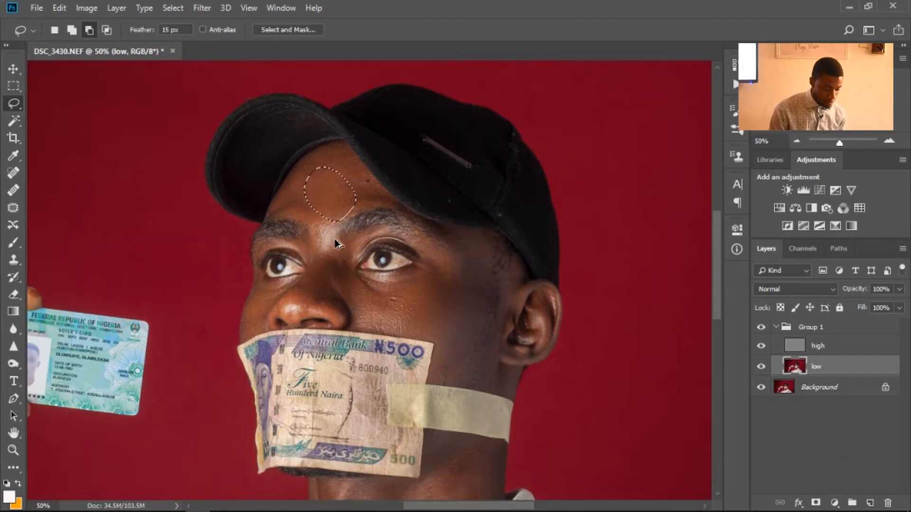
{"action": "key", "text": "ctrl+d"}
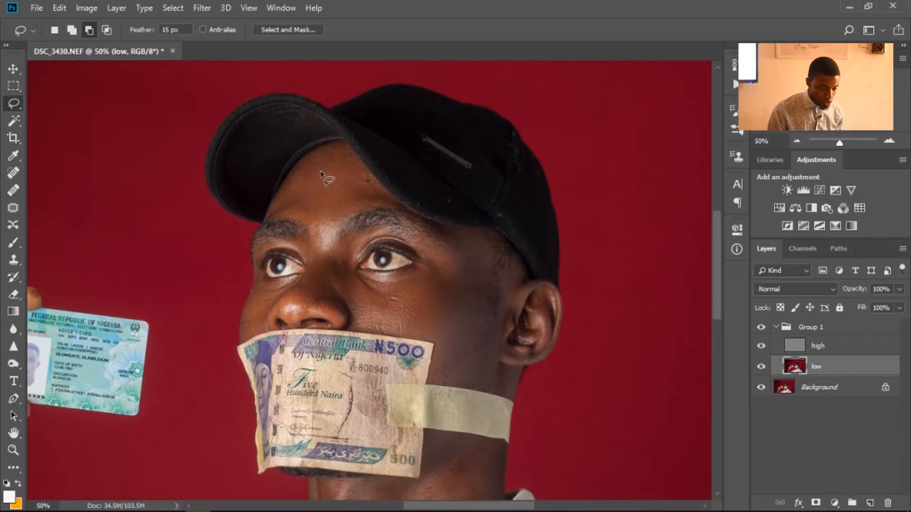
{"action": "mouse_move", "coordinate": [339, 162]}
{"action": "left_mouse_down"}
{"action": "mouse_move", "coordinate": [317, 150]}
{"action": "mouse_move", "coordinate": [298, 174]}
{"action": "left_mouse_up"}
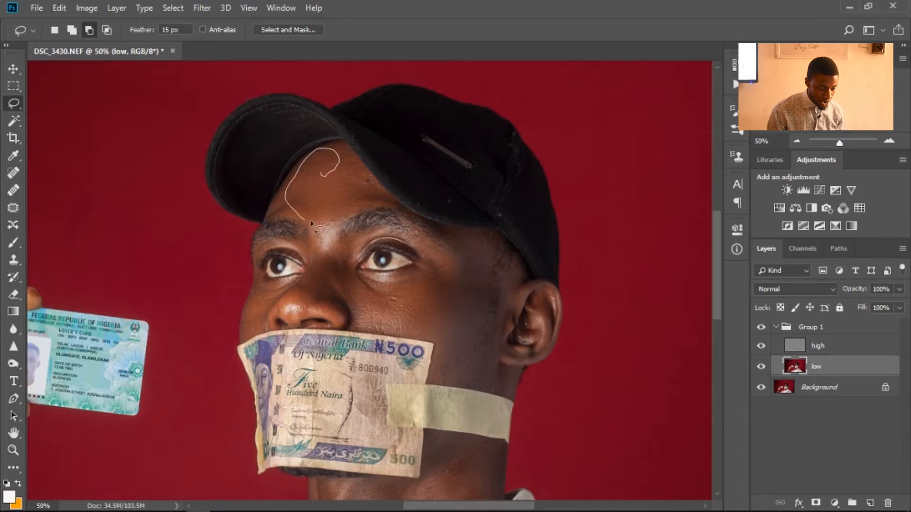
{"action": "left_click_drag", "start_coordinate": [311, 222], "coordinate": [332, 208]}
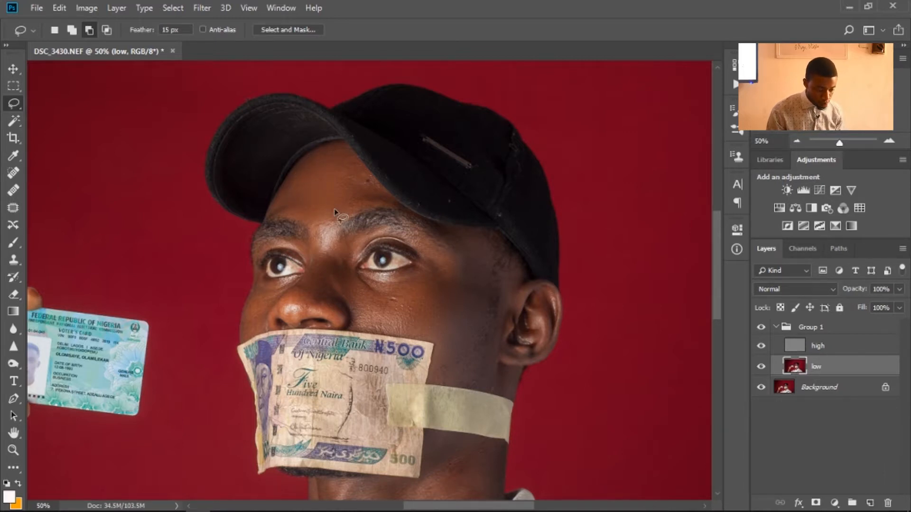
{"action": "mouse_move", "coordinate": [334, 208]}
{"action": "left_mouse_down"}
{"action": "mouse_move", "coordinate": [374, 211]}
{"action": "mouse_move", "coordinate": [372, 178]}
{"action": "mouse_move", "coordinate": [342, 152]}
{"action": "mouse_move", "coordinate": [309, 198]}
{"action": "mouse_move", "coordinate": [328, 203]}
{"action": "left_mouse_up"}
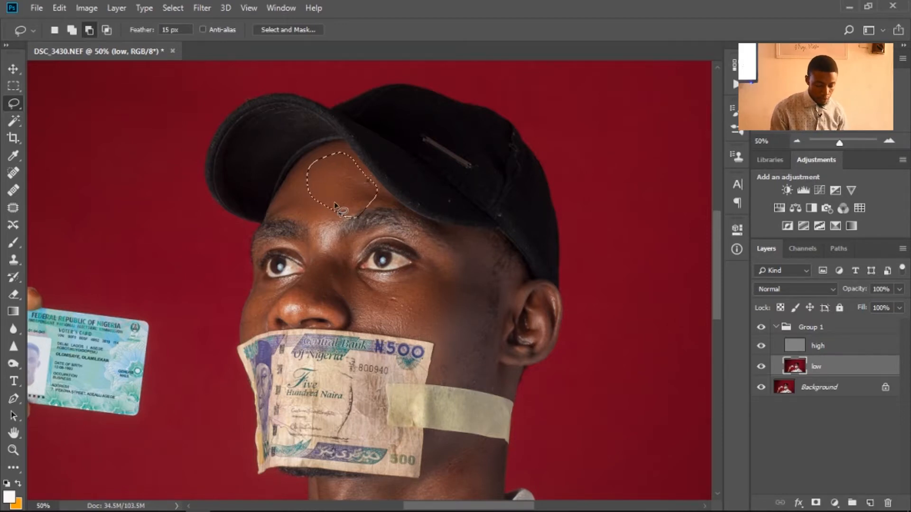
Lasso the blemished forehead patch beside the cap brim, blur it with the last Gaussian Blur setting and deselect.
{"action": "scroll", "coordinate": [334, 204], "scroll_direction": "up", "scroll_amount": 1}
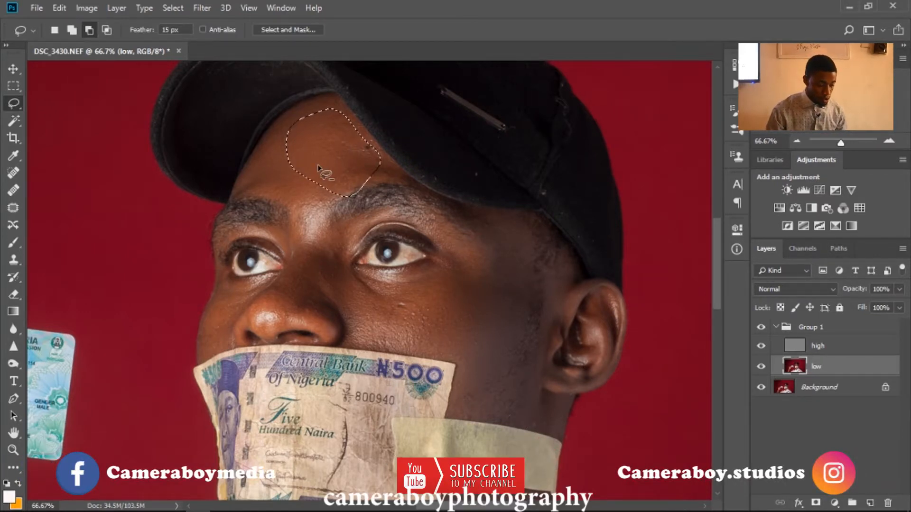
{"action": "left_click", "coordinate": [341, 138]}
{"action": "mouse_move", "coordinate": [340, 137]}
{"action": "left_mouse_down"}
{"action": "mouse_move", "coordinate": [336, 108]}
{"action": "mouse_move", "coordinate": [374, 137]}
{"action": "mouse_move", "coordinate": [379, 175]}
{"action": "mouse_move", "coordinate": [323, 161]}
{"action": "mouse_move", "coordinate": [335, 140]}
{"action": "left_mouse_up"}
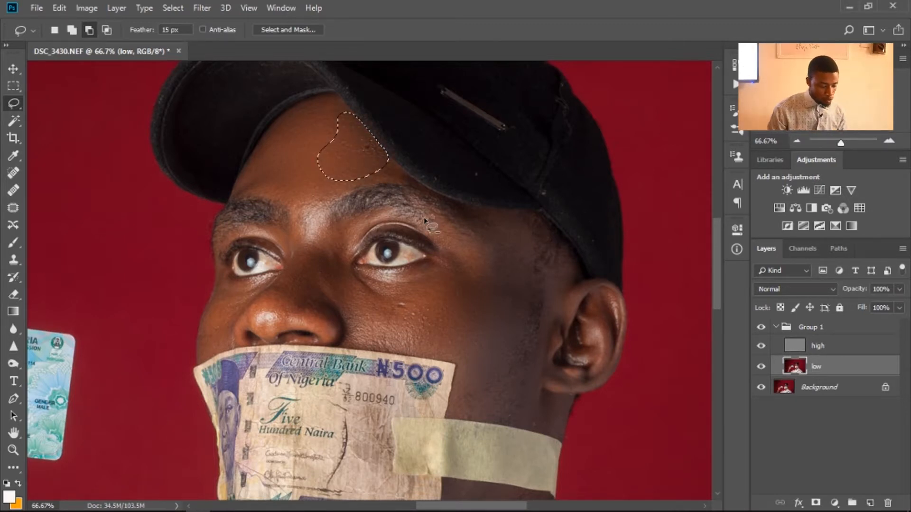
{"action": "key", "text": "ctrl+f"}
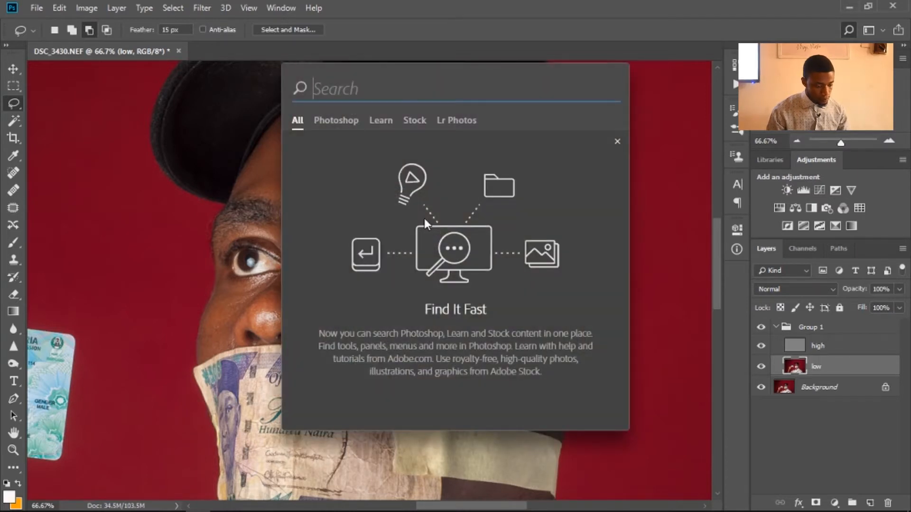
{"action": "key", "text": "Escape"}
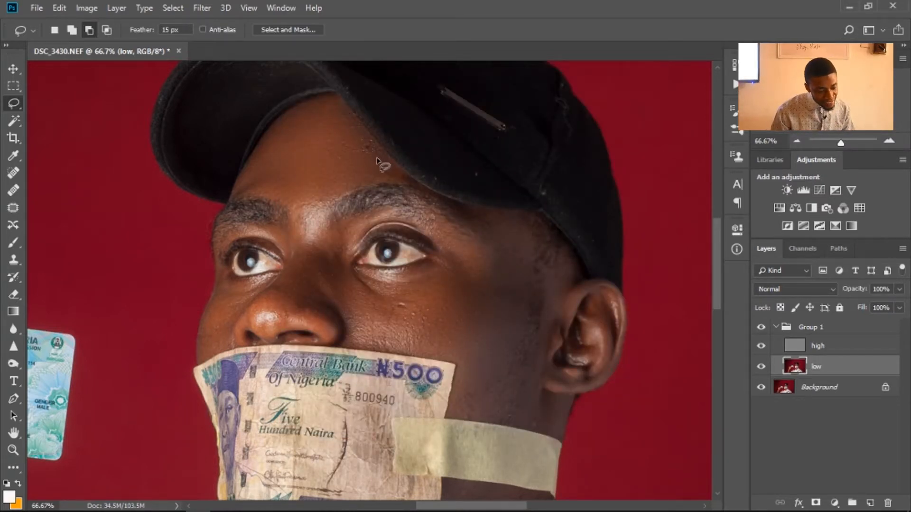
{"action": "left_click_drag", "start_coordinate": [363, 149], "coordinate": [337, 138]}
{"action": "left_click", "coordinate": [441, 202]}
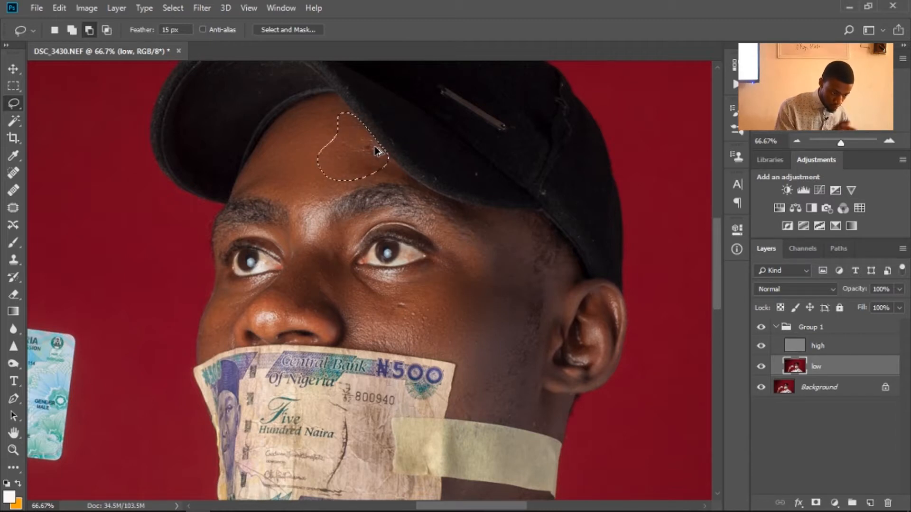
{"action": "key", "text": "ctrl+d"}
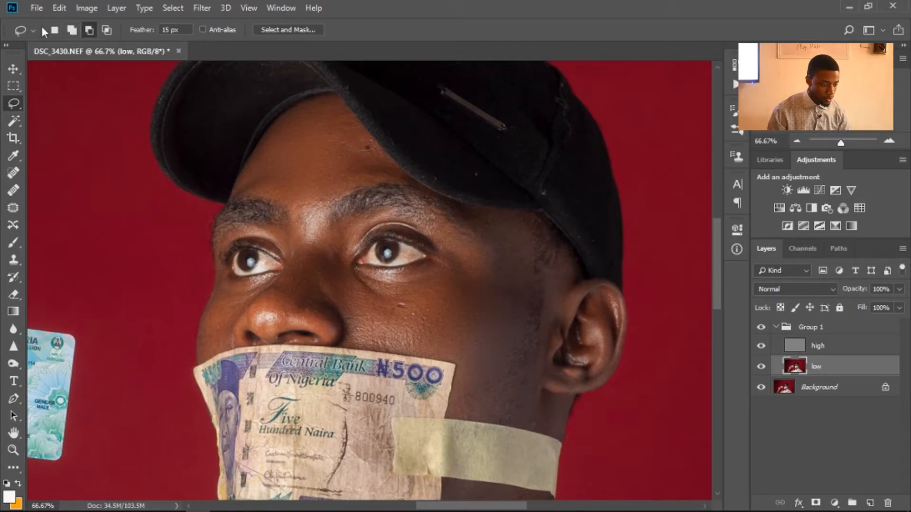
Lasso the forehead above the brow, the temple and the outer eye corner in turn, repeating the last Gaussian Blur on each and deselecting.
{"action": "mouse_move", "coordinate": [319, 148]}
{"action": "left_mouse_down"}
{"action": "mouse_move", "coordinate": [330, 109]}
{"action": "mouse_move", "coordinate": [350, 117]}
{"action": "mouse_move", "coordinate": [377, 172]}
{"action": "mouse_move", "coordinate": [291, 179]}
{"action": "left_mouse_up"}
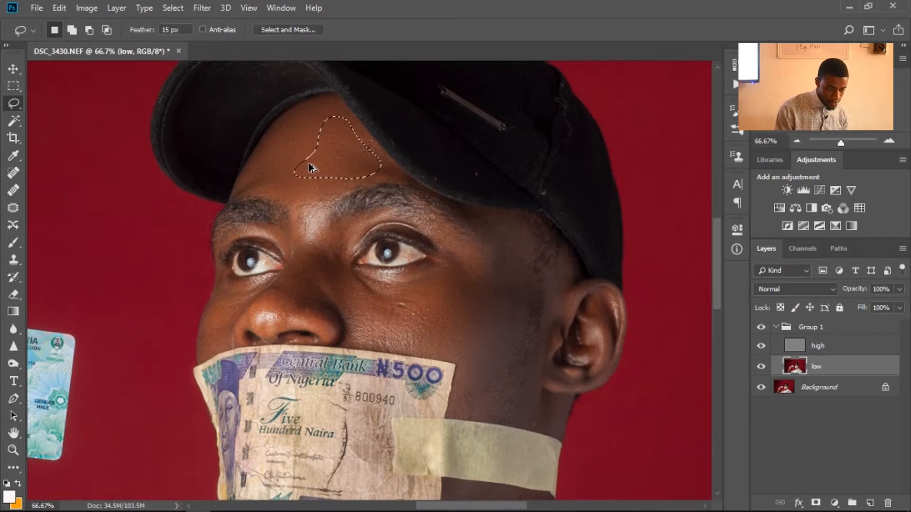
{"action": "key", "text": "ctrl+d"}
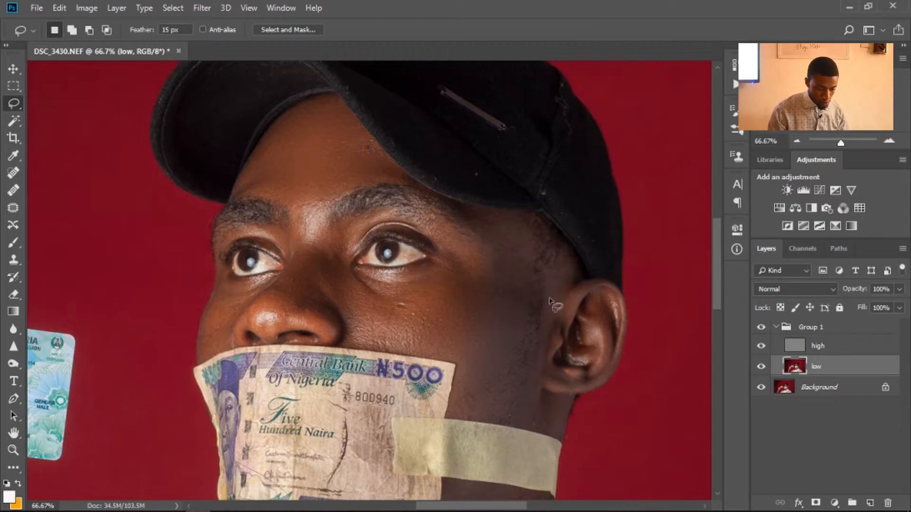
{"action": "mouse_move", "coordinate": [485, 259]}
{"action": "left_mouse_down"}
{"action": "mouse_move", "coordinate": [529, 244]}
{"action": "mouse_move", "coordinate": [517, 227]}
{"action": "mouse_move", "coordinate": [474, 213]}
{"action": "mouse_move", "coordinate": [484, 261]}
{"action": "left_mouse_up"}
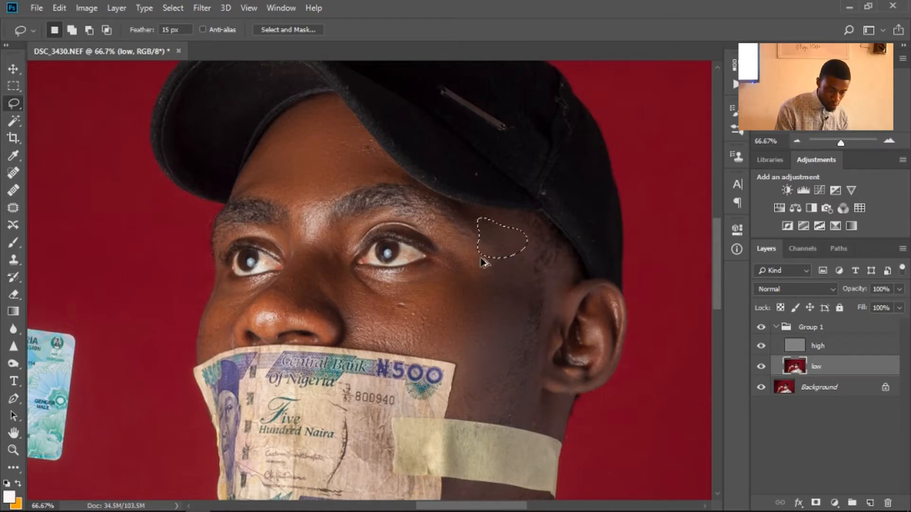
{"action": "mouse_move", "coordinate": [515, 260]}
{"action": "left_mouse_down"}
{"action": "mouse_move", "coordinate": [488, 255]}
{"action": "mouse_move", "coordinate": [471, 272]}
{"action": "mouse_move", "coordinate": [510, 313]}
{"action": "mouse_move", "coordinate": [537, 309]}
{"action": "mouse_move", "coordinate": [530, 266]}
{"action": "left_mouse_up"}
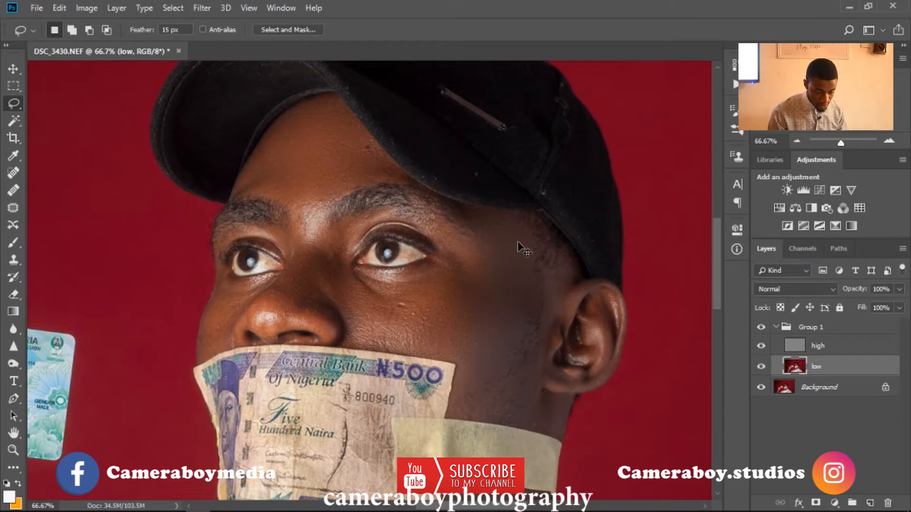
{"action": "mouse_move", "coordinate": [478, 267]}
{"action": "left_mouse_down"}
{"action": "mouse_move", "coordinate": [446, 247]}
{"action": "mouse_move", "coordinate": [479, 282]}
{"action": "left_mouse_up"}
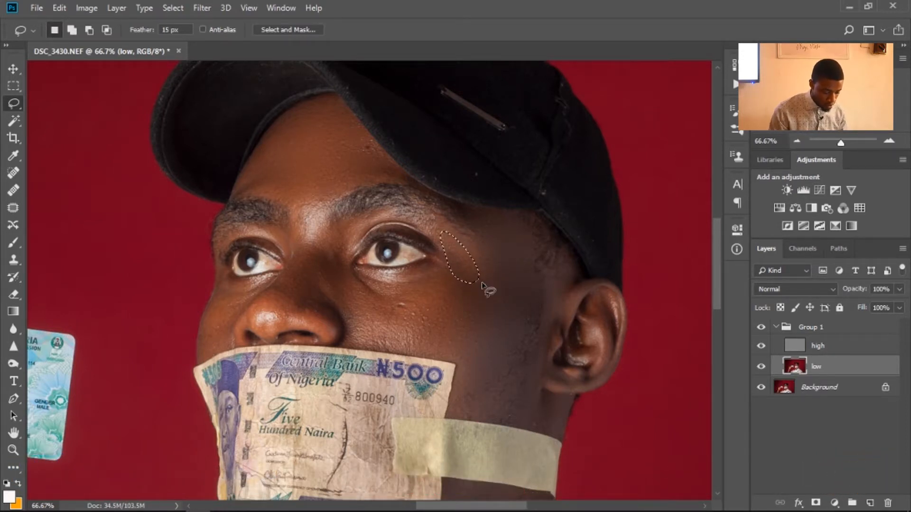
{"action": "key", "text": "ctrl+d"}
Lasso the cheek beside the nose, subtract the edge nearest the nostril, repeat the last Gaussian Blur and deselect.
{"action": "mouse_move", "coordinate": [420, 306]}
{"action": "left_mouse_down"}
{"action": "mouse_move", "coordinate": [411, 241]}
{"action": "mouse_move", "coordinate": [359, 232]}
{"action": "mouse_move", "coordinate": [334, 274]}
{"action": "mouse_move", "coordinate": [387, 280]}
{"action": "mouse_move", "coordinate": [399, 259]}
{"action": "left_mouse_up"}
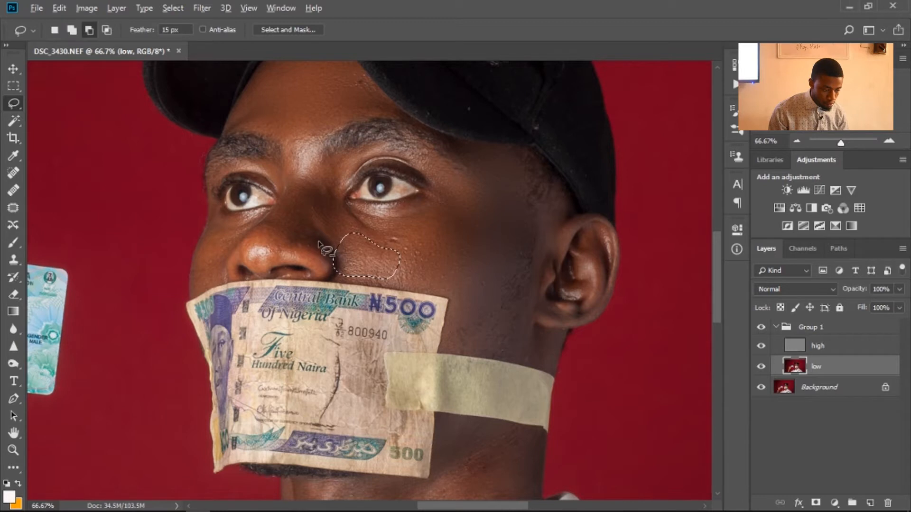
{"action": "left_click_drag", "start_coordinate": [319, 242], "coordinate": [325, 235]}
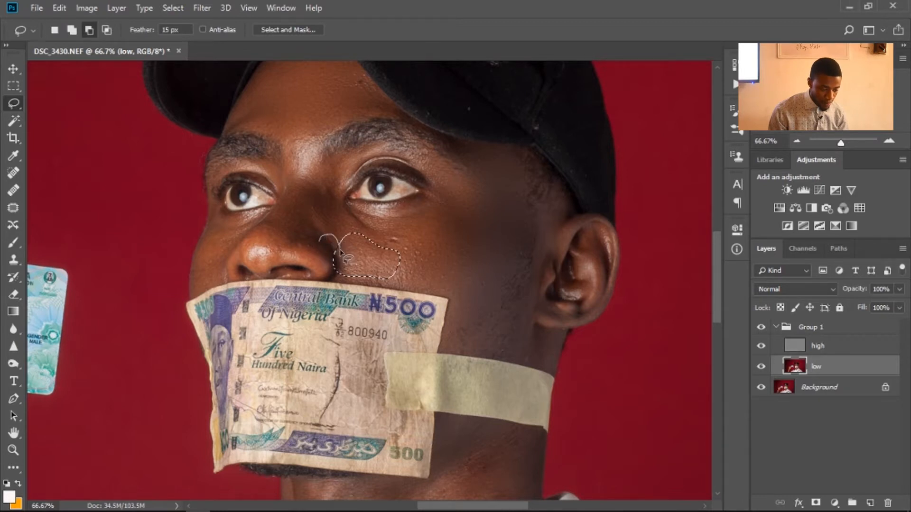
{"action": "mouse_move", "coordinate": [344, 284]}
{"action": "left_mouse_down"}
{"action": "mouse_move", "coordinate": [285, 287]}
{"action": "mouse_move", "coordinate": [287, 268]}
{"action": "left_mouse_up"}
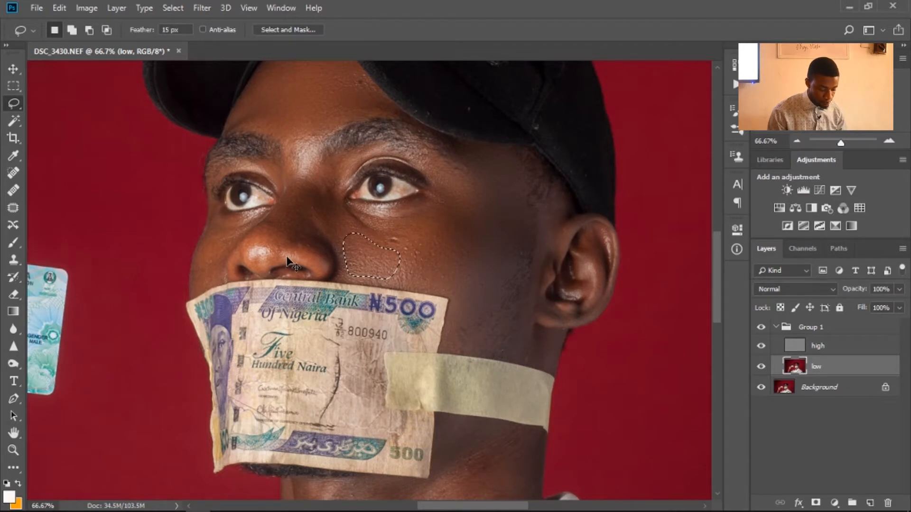
{"action": "key", "text": "ctrl+d"}
Lasso the jaw area between the ear and the tape, repeat the last Gaussian Blur on it and deselect.
{"action": "left_click_drag", "start_coordinate": [455, 332], "coordinate": [425, 287]}
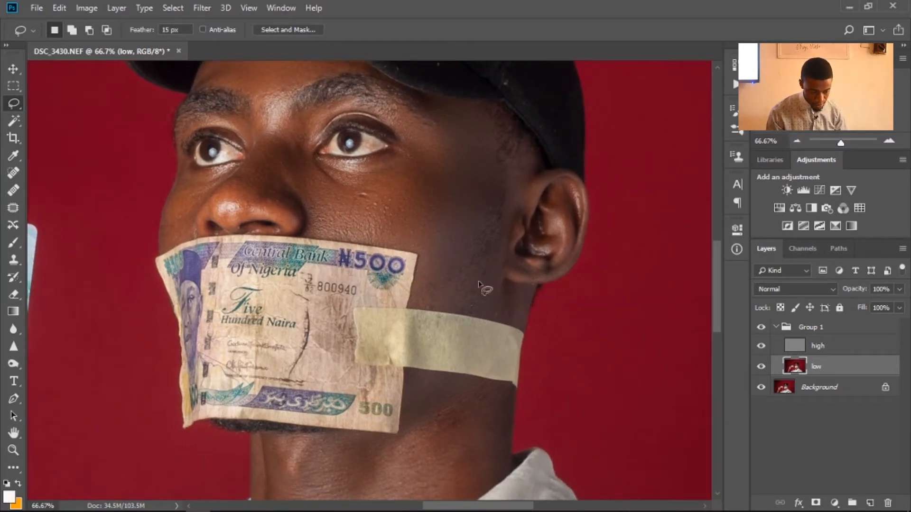
{"action": "mouse_move", "coordinate": [480, 287]}
{"action": "left_mouse_down"}
{"action": "mouse_move", "coordinate": [441, 265]}
{"action": "mouse_move", "coordinate": [433, 289]}
{"action": "mouse_move", "coordinate": [495, 306]}
{"action": "left_mouse_up"}
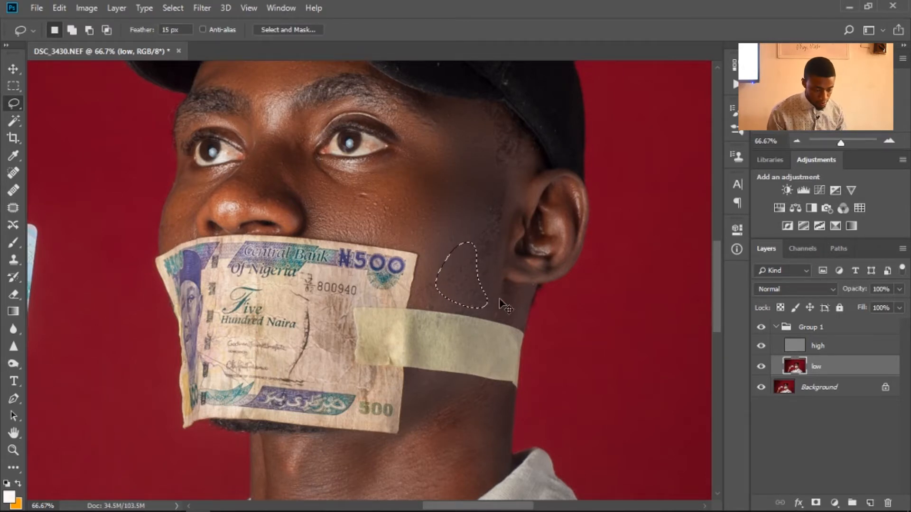
{"action": "left_click", "coordinate": [502, 304]}
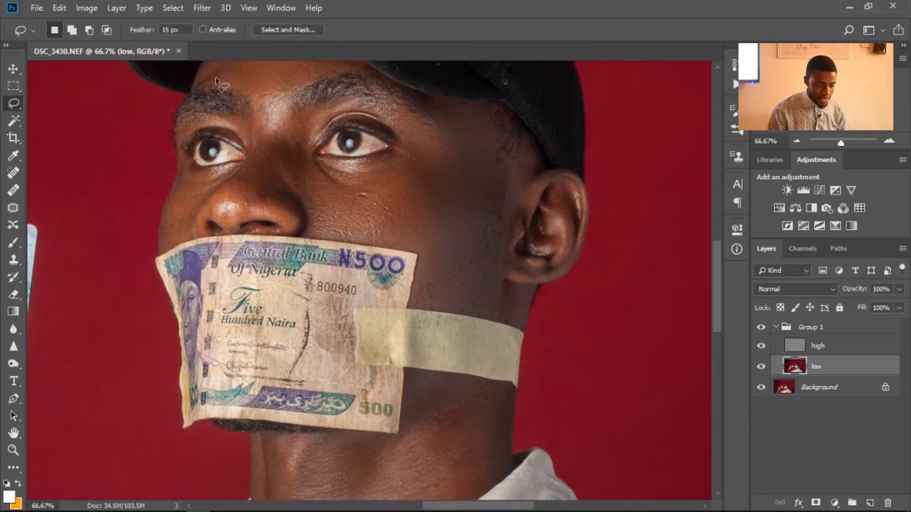
Set the lasso feather to 8.7 px, lasso the narrow far cheek beside the nose, repeat the last Gaussian Blur and deselect.
{"action": "left_click_drag", "start_coordinate": [139, 31], "coordinate": [97, 44]}
{"action": "left_click_drag", "start_coordinate": [344, 223], "coordinate": [470, 219]}
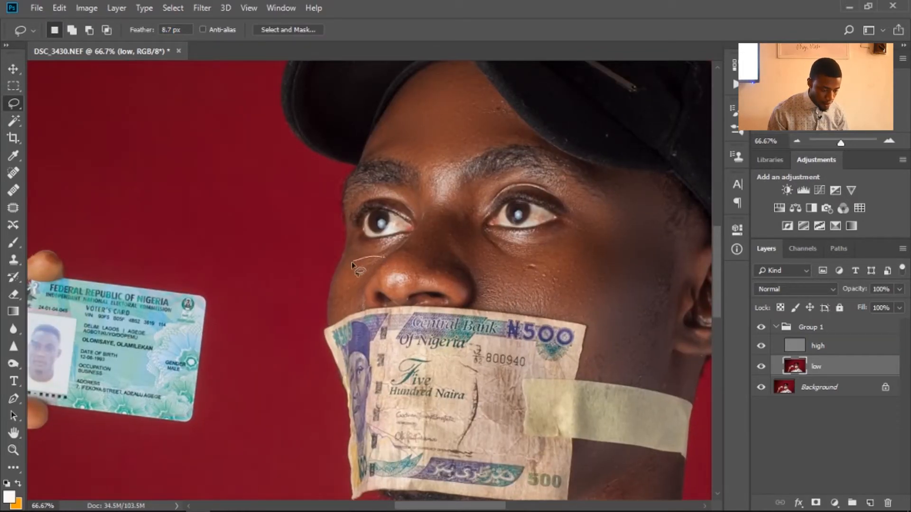
{"action": "mouse_move", "coordinate": [393, 251]}
{"action": "left_mouse_down"}
{"action": "mouse_move", "coordinate": [358, 297]}
{"action": "mouse_move", "coordinate": [425, 284]}
{"action": "left_mouse_up"}
{"action": "key", "text": "super"}
{"action": "key", "text": "super"}
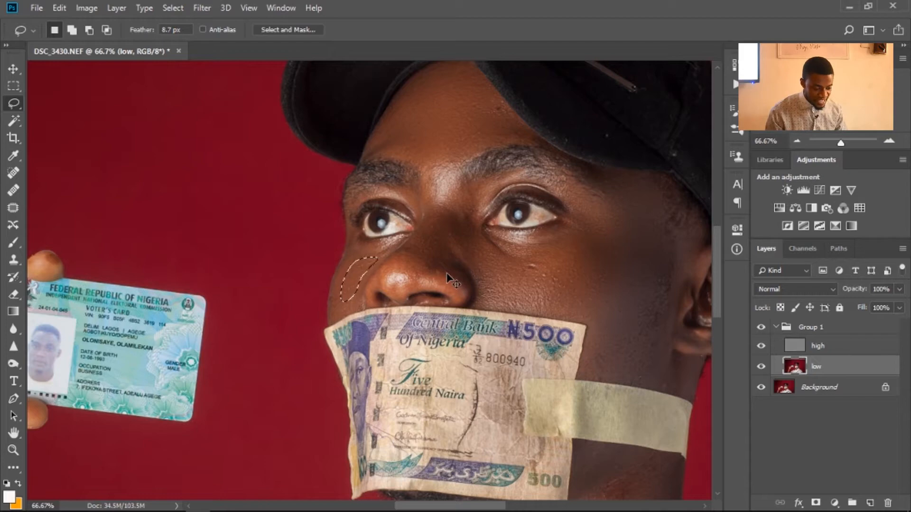
{"action": "key", "text": "ctrl+d"}
Lasso the side of the neck between the banknote and the collar, repeat the last Gaussian Blur on it and deselect.
{"action": "left_click_drag", "start_coordinate": [482, 294], "coordinate": [501, 253]}
{"action": "left_click_drag", "start_coordinate": [467, 169], "coordinate": [533, 213]}
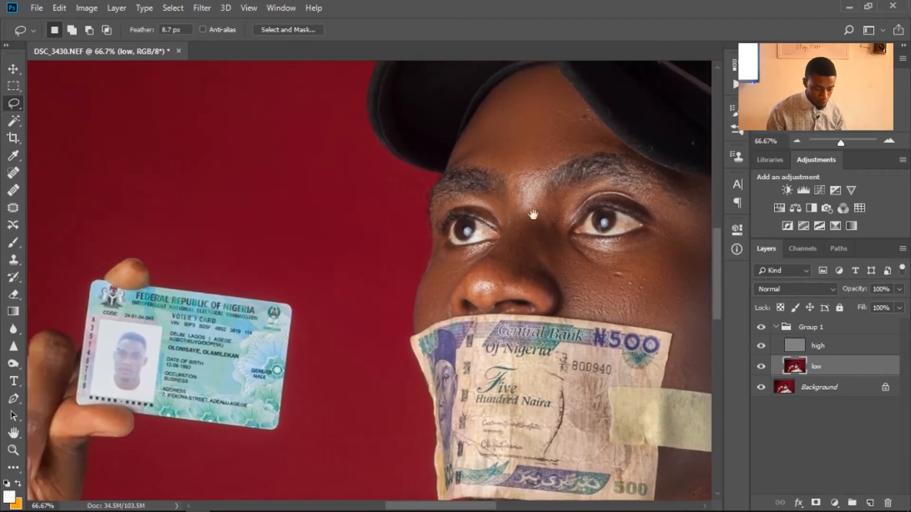
{"action": "left_click_drag", "start_coordinate": [546, 398], "coordinate": [400, 180]}
{"action": "mouse_move", "coordinate": [551, 296]}
{"action": "left_mouse_down"}
{"action": "mouse_move", "coordinate": [551, 240]}
{"action": "mouse_move", "coordinate": [522, 327]}
{"action": "mouse_move", "coordinate": [541, 314]}
{"action": "left_mouse_up"}
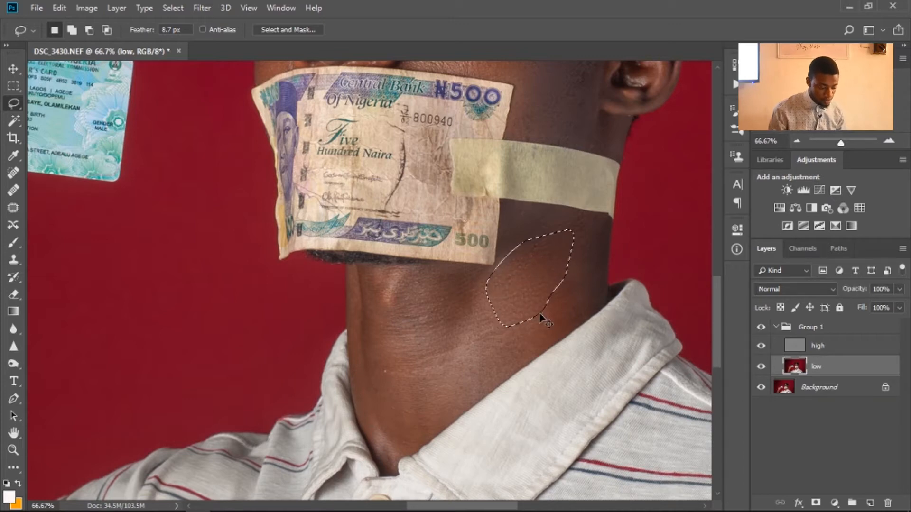
{"action": "key", "text": "ctrl+d"}
{"action": "mouse_move", "coordinate": [571, 305]}
{"action": "left_mouse_down"}
{"action": "mouse_move", "coordinate": [587, 212]}
{"action": "mouse_move", "coordinate": [510, 278]}
{"action": "mouse_move", "coordinate": [569, 306]}
{"action": "left_mouse_up"}
{"action": "key", "text": "alt+]"}
{"action": "left_click_drag", "start_coordinate": [588, 187], "coordinate": [570, 195]}
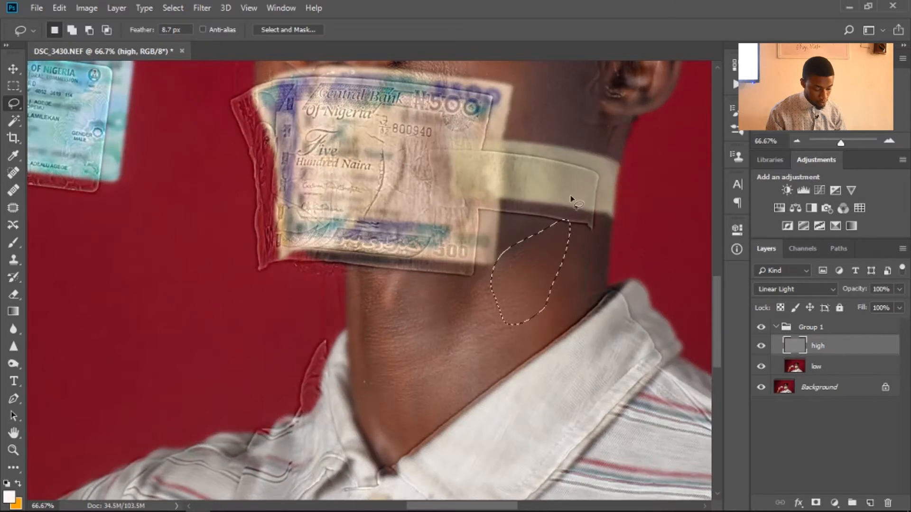
{"action": "key", "text": "ctrl+z"}
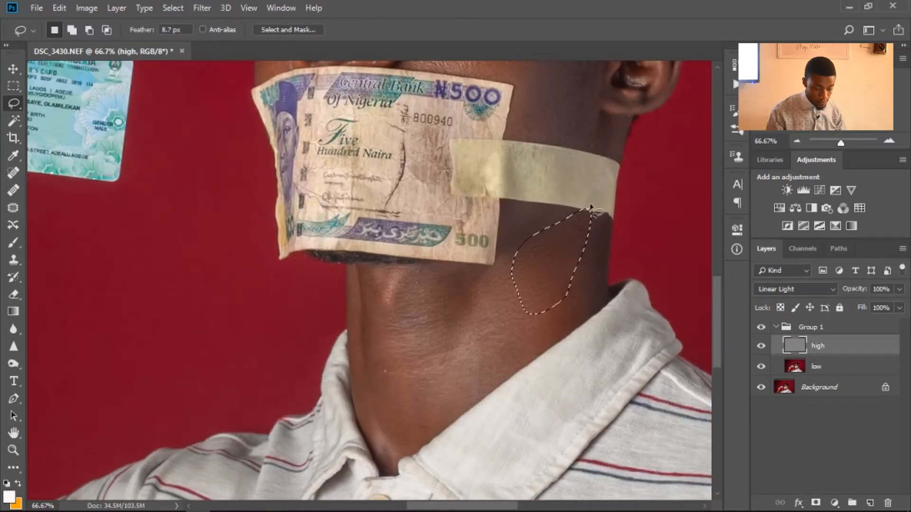
Lasso the neck area just below the tape, make the low layer active, repeat the last Gaussian Blur and deselect.
{"action": "mouse_move", "coordinate": [589, 205]}
{"action": "left_mouse_down"}
{"action": "mouse_move", "coordinate": [565, 206]}
{"action": "mouse_move", "coordinate": [595, 226]}
{"action": "mouse_move", "coordinate": [589, 206]}
{"action": "left_mouse_up"}
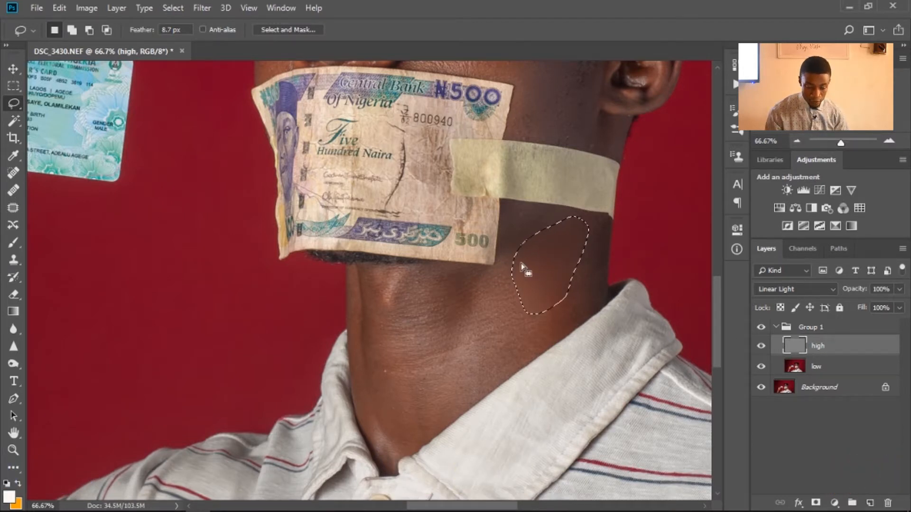
{"action": "left_click", "coordinate": [850, 367]}
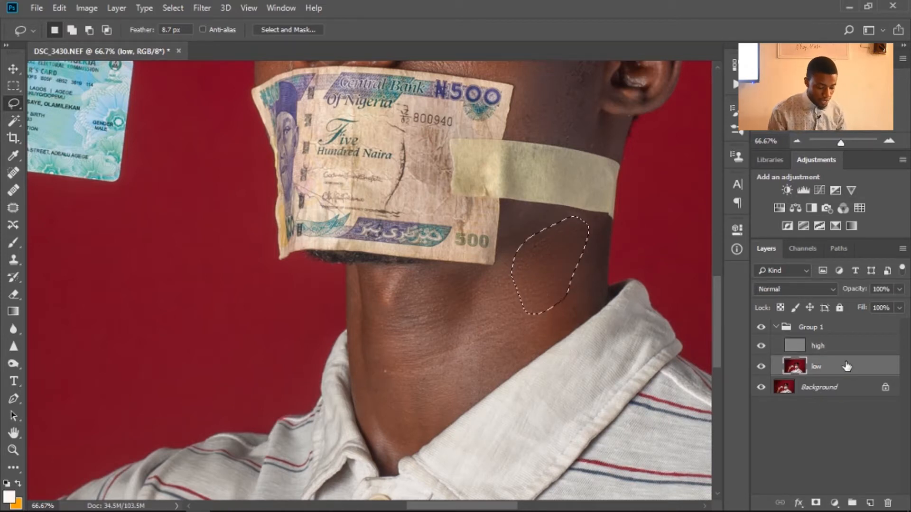
{"action": "key", "text": "ctrl+d"}
Lasso the neck beside the collar, its centre and the throat below the chin in turn, repeating the last Gaussian Blur on each and deselecting.
{"action": "mouse_move", "coordinate": [518, 298]}
{"action": "left_mouse_down"}
{"action": "mouse_move", "coordinate": [453, 377]}
{"action": "mouse_move", "coordinate": [468, 393]}
{"action": "mouse_move", "coordinate": [519, 349]}
{"action": "mouse_move", "coordinate": [532, 314]}
{"action": "left_mouse_up"}
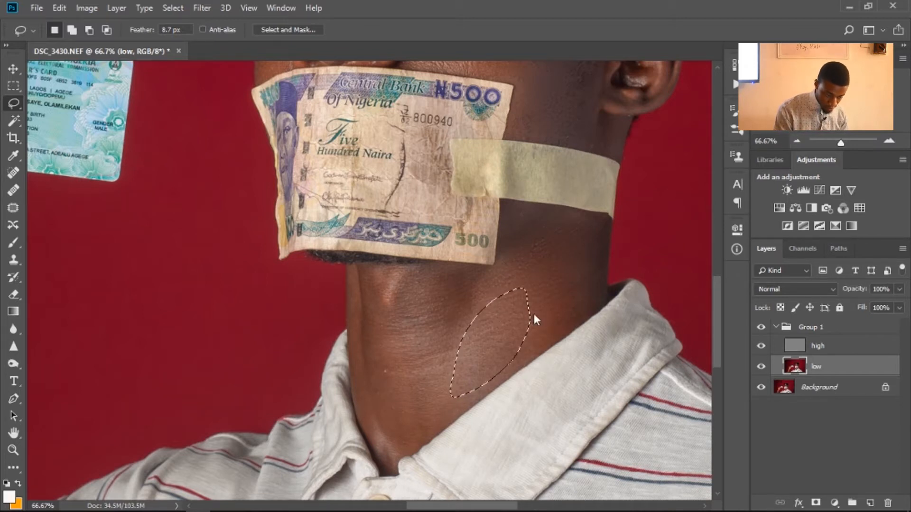
{"action": "key", "text": "ctrl+d"}
{"action": "mouse_move", "coordinate": [454, 324]}
{"action": "left_mouse_down"}
{"action": "mouse_move", "coordinate": [371, 319]}
{"action": "mouse_move", "coordinate": [395, 430]}
{"action": "mouse_move", "coordinate": [457, 329]}
{"action": "mouse_move", "coordinate": [451, 268]}
{"action": "mouse_move", "coordinate": [454, 332]}
{"action": "mouse_move", "coordinate": [474, 334]}
{"action": "left_mouse_up"}
{"action": "key", "text": "ctrl+d"}
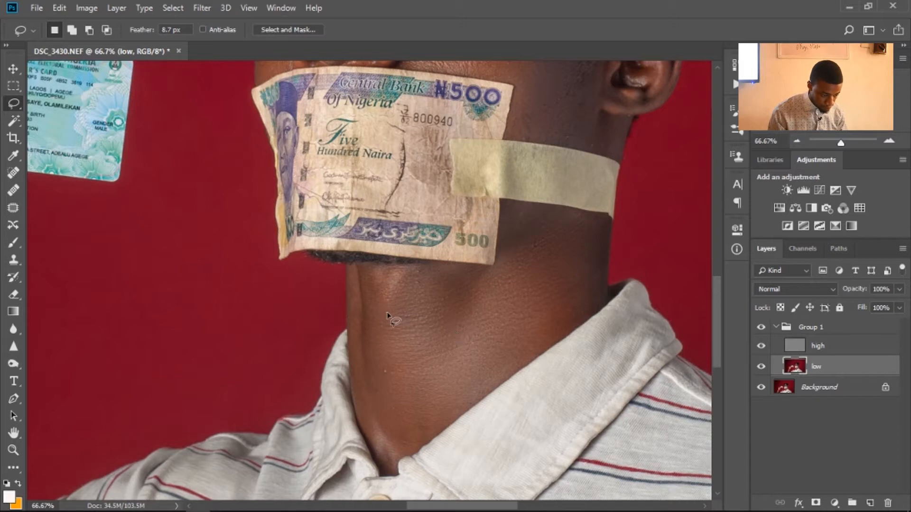
{"action": "mouse_move", "coordinate": [375, 277]}
{"action": "left_mouse_down"}
{"action": "mouse_move", "coordinate": [374, 321]}
{"action": "mouse_move", "coordinate": [403, 359]}
{"action": "left_mouse_up"}
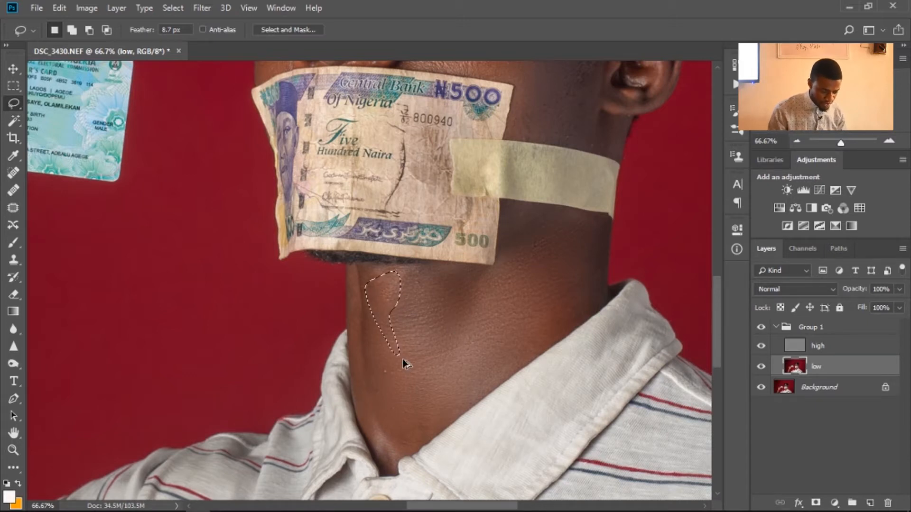
{"action": "key", "text": "ctrl+d"}
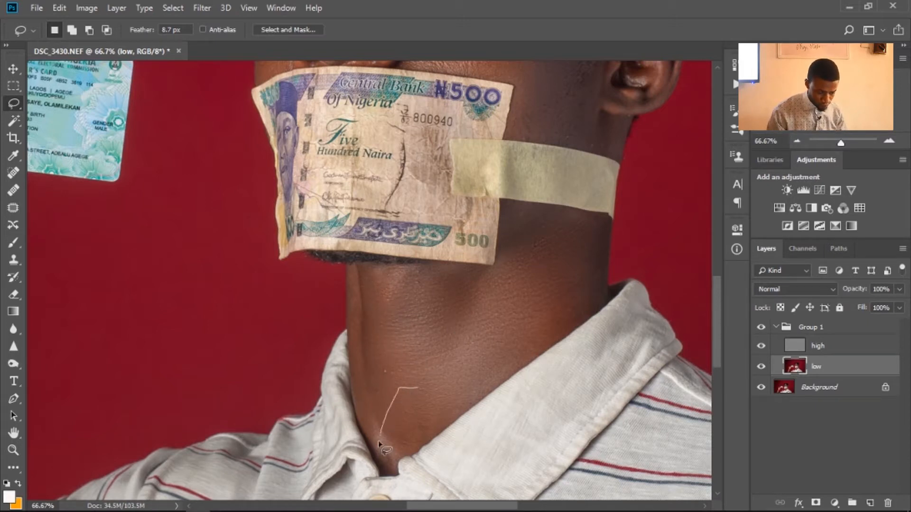
Lasso the base of the neck inside the collar opening, repeat the last Gaussian Blur on it and deselect.
{"action": "mouse_move", "coordinate": [380, 443]}
{"action": "left_mouse_down"}
{"action": "mouse_move", "coordinate": [437, 428]}
{"action": "mouse_move", "coordinate": [465, 356]}
{"action": "left_mouse_up"}
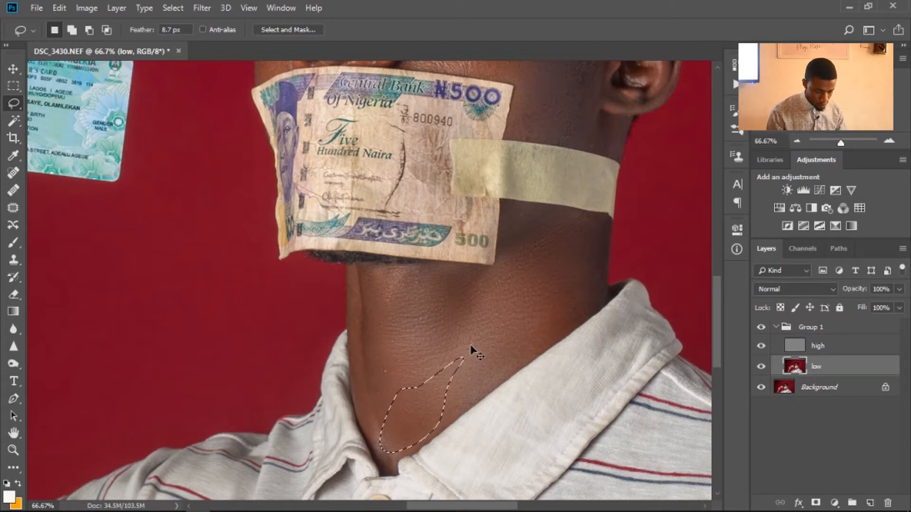
{"action": "key", "text": "ctrl+f"}
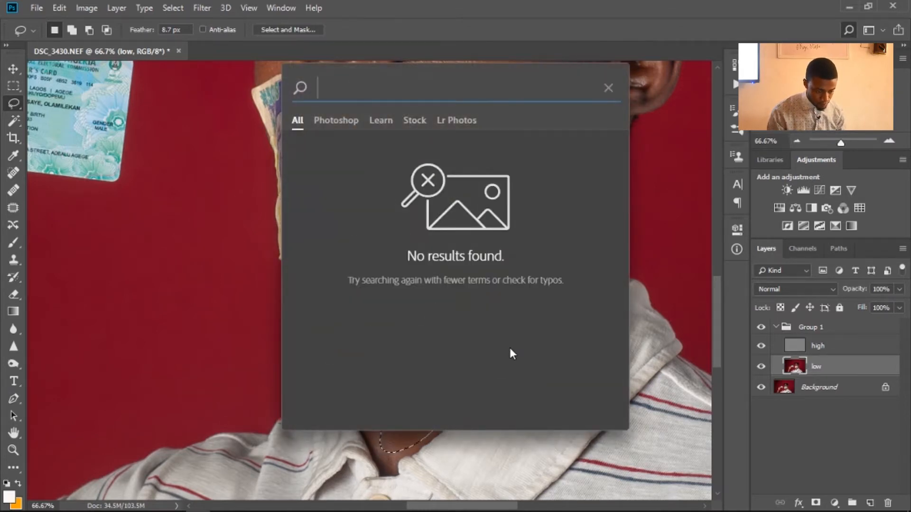
{"action": "key", "text": "Escape"}
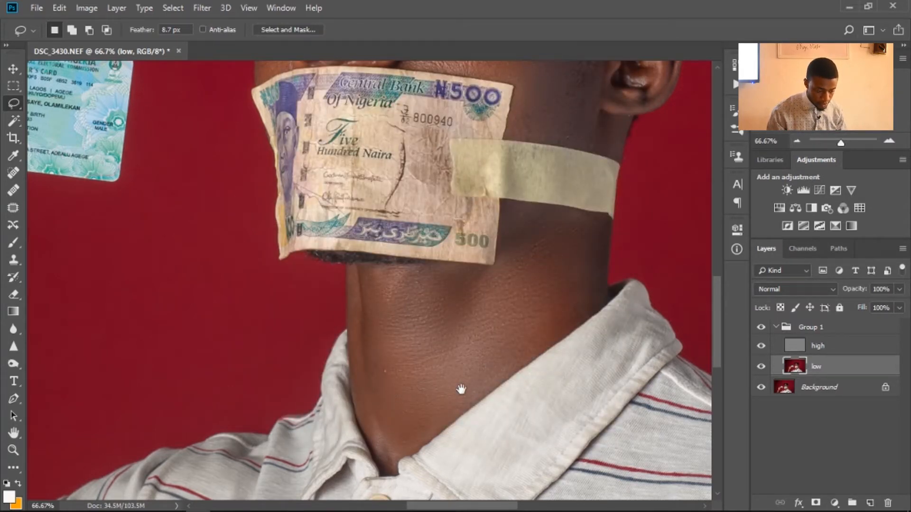
Lasso the shiny skin between the eyebrows, repeat the last Gaussian Blur on it and deselect.
{"action": "left_click_drag", "start_coordinate": [442, 398], "coordinate": [541, 468]}
{"action": "left_click_drag", "start_coordinate": [547, 140], "coordinate": [528, 398]}
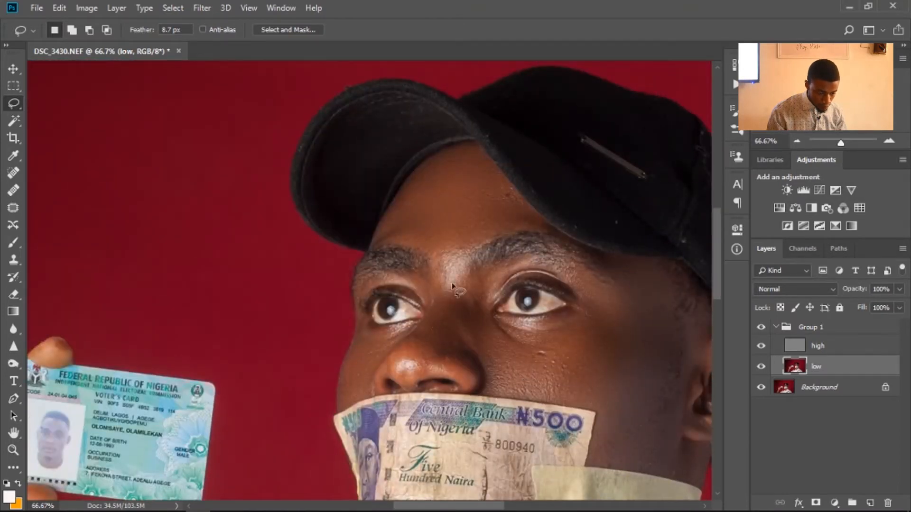
{"action": "mouse_move", "coordinate": [452, 285]}
{"action": "left_mouse_down"}
{"action": "mouse_move", "coordinate": [460, 227]}
{"action": "mouse_move", "coordinate": [441, 266]}
{"action": "mouse_move", "coordinate": [461, 282]}
{"action": "left_mouse_up"}
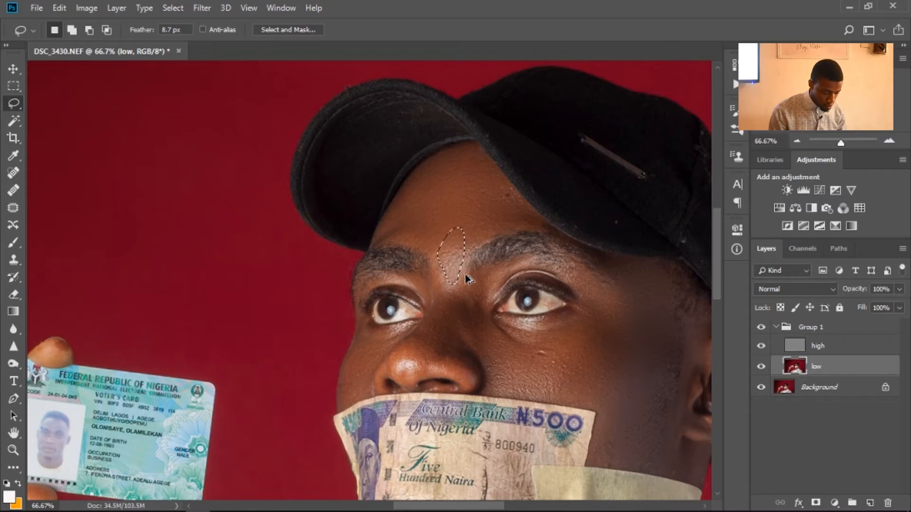
{"action": "key", "text": "ctrl+d"}
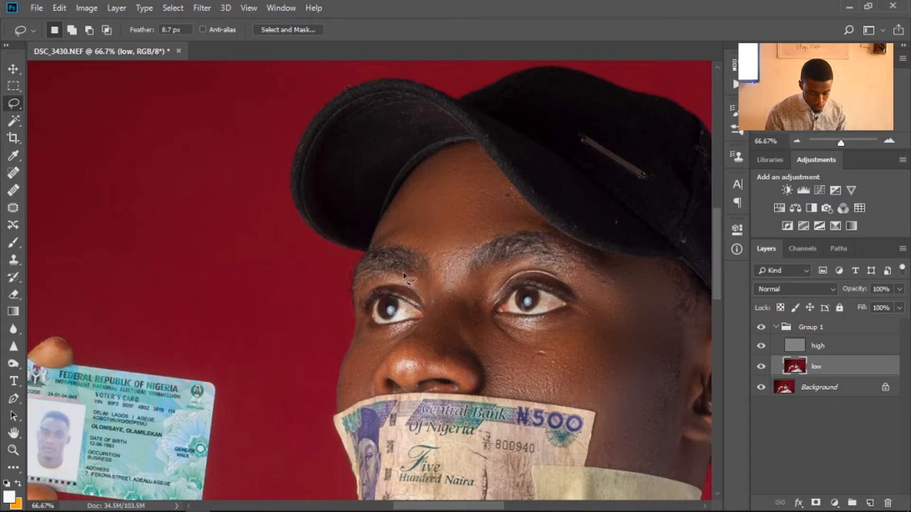
Lasso the skin under the far eye and the cheek patch above the banknote, repeating the last Gaussian Blur on each before deselecting.
{"action": "key", "text": "ctrl+plus"}
{"action": "key", "text": "ctrl+plus"}
{"action": "left_click_drag", "start_coordinate": [412, 288], "coordinate": [522, 127]}
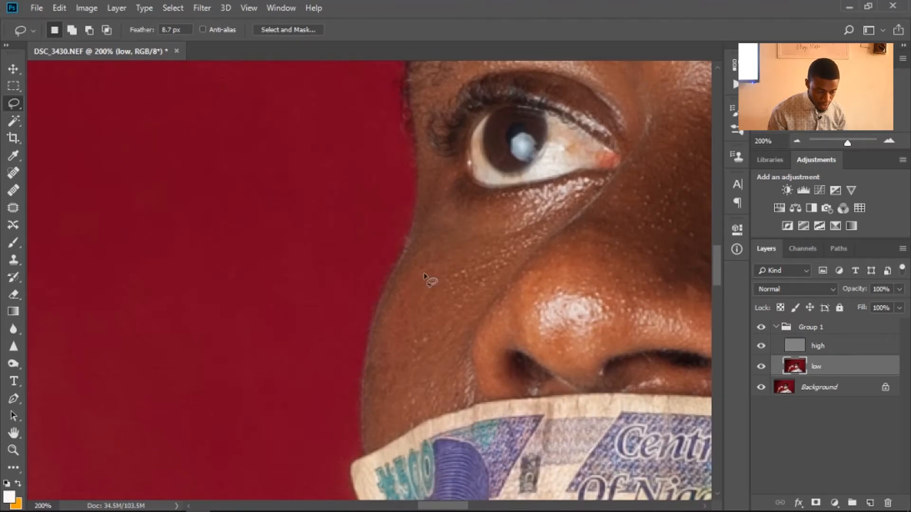
{"action": "mouse_move", "coordinate": [421, 243]}
{"action": "left_mouse_down"}
{"action": "mouse_move", "coordinate": [432, 272]}
{"action": "mouse_move", "coordinate": [518, 248]}
{"action": "mouse_move", "coordinate": [532, 224]}
{"action": "mouse_move", "coordinate": [451, 218]}
{"action": "left_mouse_up"}
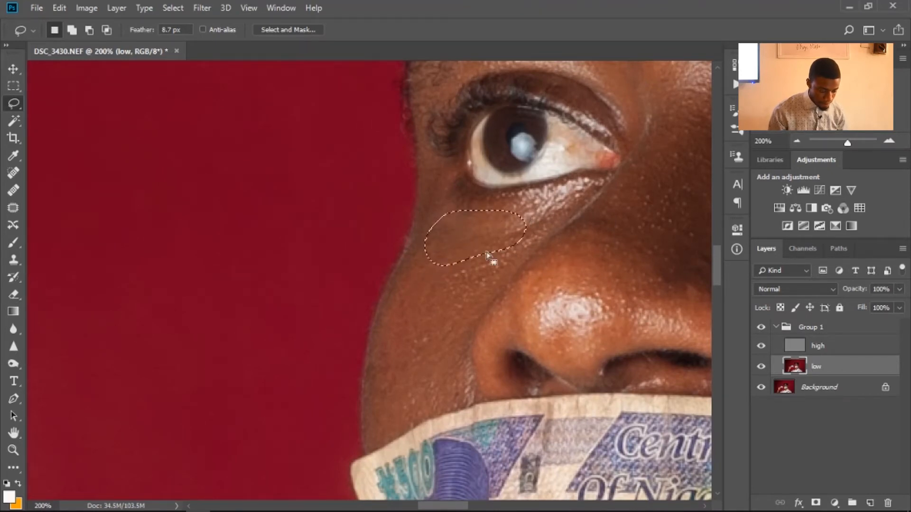
{"action": "left_click", "coordinate": [567, 276]}
{"action": "mouse_move", "coordinate": [412, 379]}
{"action": "left_mouse_down"}
{"action": "mouse_move", "coordinate": [437, 292]}
{"action": "mouse_move", "coordinate": [395, 329]}
{"action": "mouse_move", "coordinate": [384, 373]}
{"action": "mouse_move", "coordinate": [412, 389]}
{"action": "left_mouse_up"}
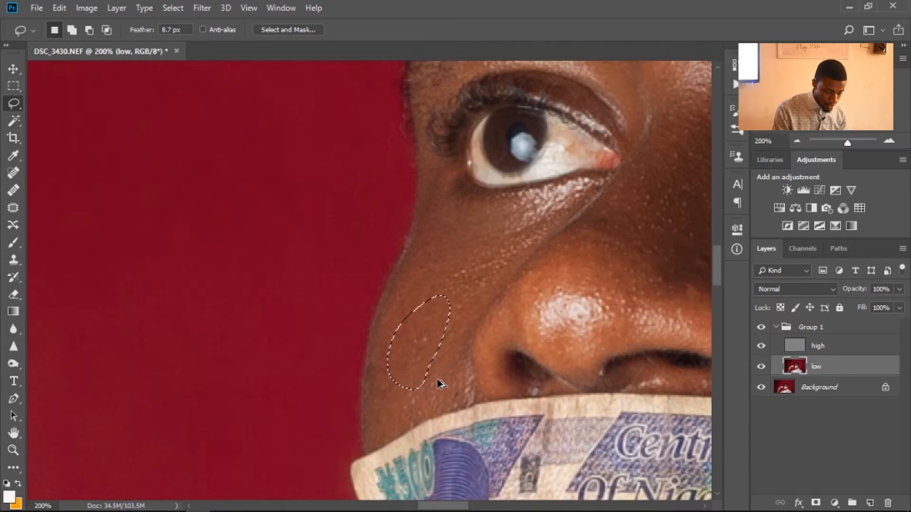
{"action": "left_click", "coordinate": [441, 384]}
Lasso the side of the nose bridge and the shiny nose tip in turn, repeating the last Gaussian Blur on each.
{"action": "mouse_move", "coordinate": [506, 307]}
{"action": "left_mouse_down"}
{"action": "mouse_move", "coordinate": [264, 363]}
{"action": "mouse_move", "coordinate": [264, 354]}
{"action": "left_mouse_up"}
{"action": "mouse_move", "coordinate": [425, 346]}
{"action": "left_mouse_down"}
{"action": "mouse_move", "coordinate": [523, 227]}
{"action": "mouse_move", "coordinate": [454, 282]}
{"action": "mouse_move", "coordinate": [425, 350]}
{"action": "left_mouse_up"}
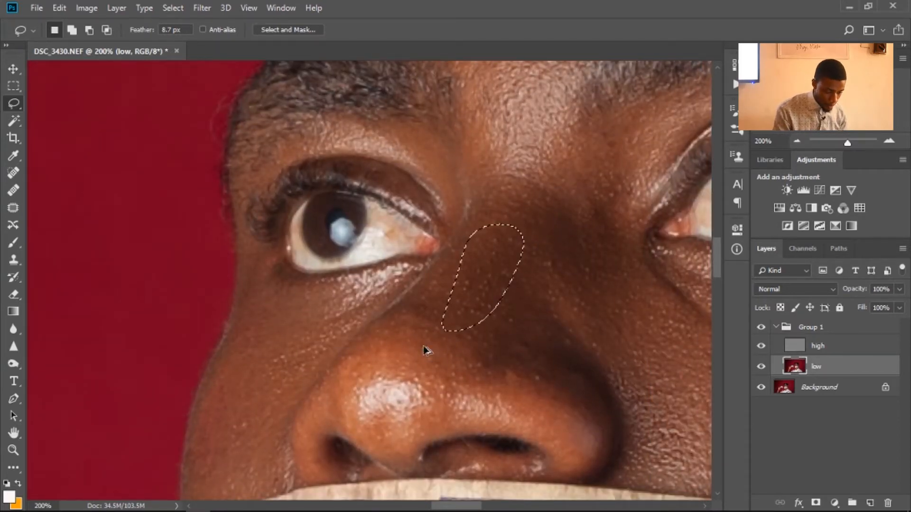
{"action": "left_click", "coordinate": [424, 351]}
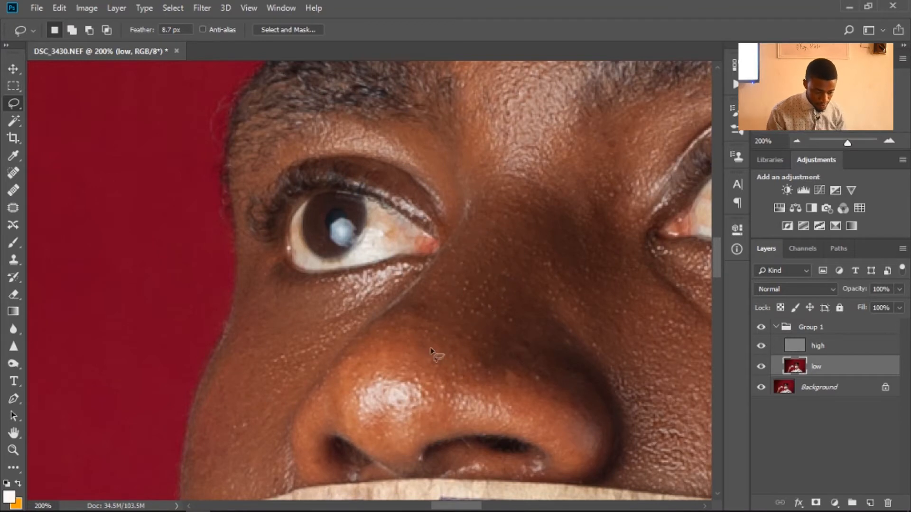
{"action": "mouse_move", "coordinate": [483, 378]}
{"action": "left_mouse_down"}
{"action": "mouse_move", "coordinate": [401, 368]}
{"action": "mouse_move", "coordinate": [450, 430]}
{"action": "mouse_move", "coordinate": [379, 408]}
{"action": "mouse_move", "coordinate": [501, 409]}
{"action": "left_mouse_up"}
{"action": "key", "text": "ctrl+alt+f"}
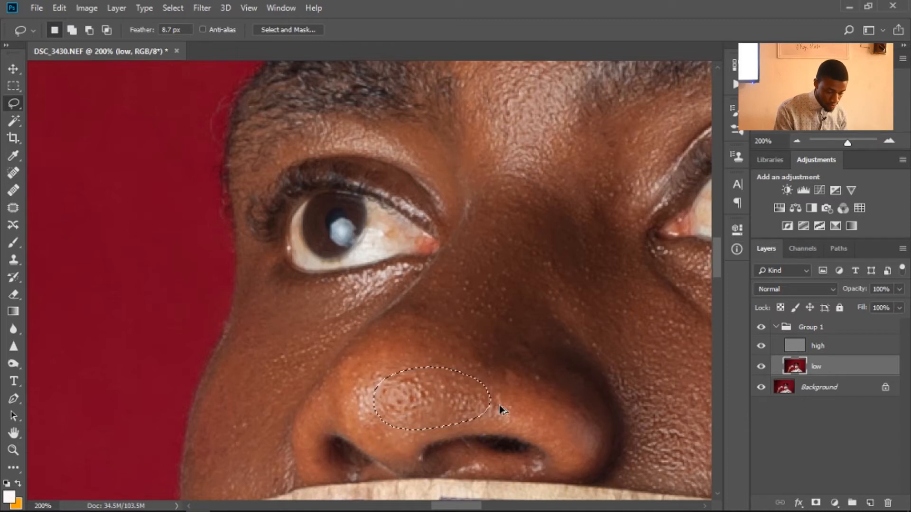
Undo the last nose-tip blur, lasso a smaller patch between the nose highlight and the nostril, and deselect.
{"action": "key", "text": "ctrl+z"}
{"action": "key", "text": "ctrl+d"}
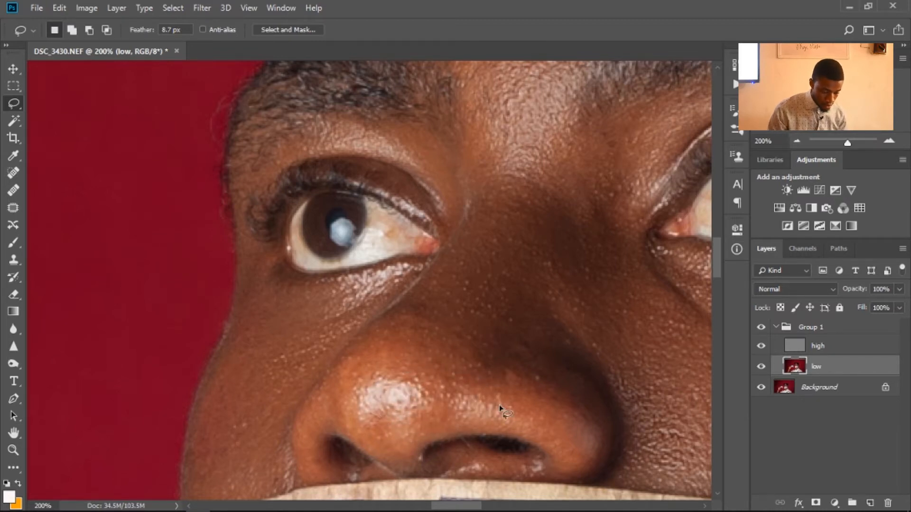
{"action": "mouse_move", "coordinate": [393, 421]}
{"action": "left_mouse_down"}
{"action": "mouse_move", "coordinate": [403, 449]}
{"action": "mouse_move", "coordinate": [445, 417]}
{"action": "left_mouse_up"}
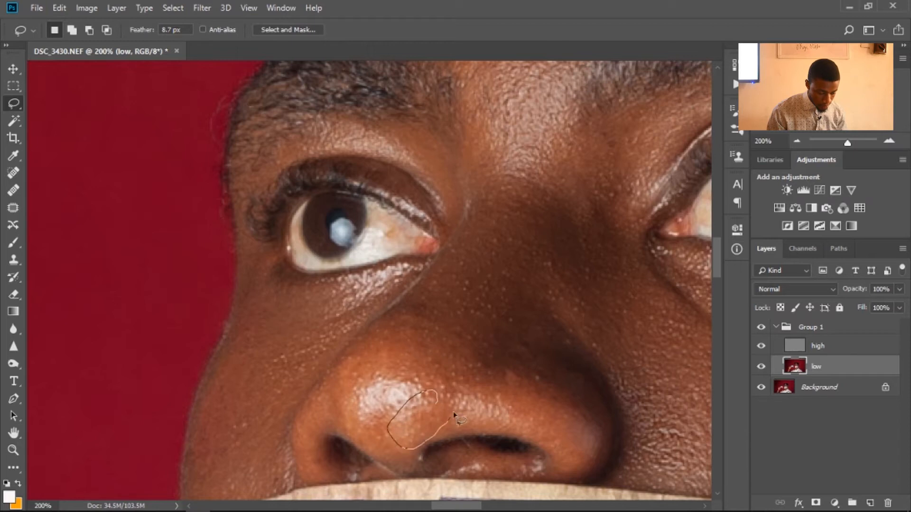
{"action": "key", "text": "ctrl+d"}
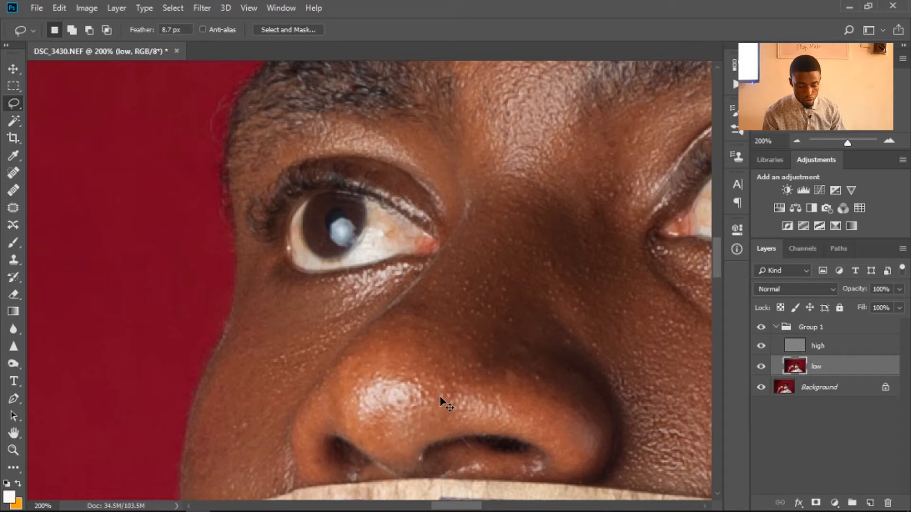
Lasso the skin between the far eye's lid and its eyebrow and repeat the last Gaussian Blur on it.
{"action": "key", "text": "ctrl+0"}
{"action": "key", "text": "ctrl+minus"}
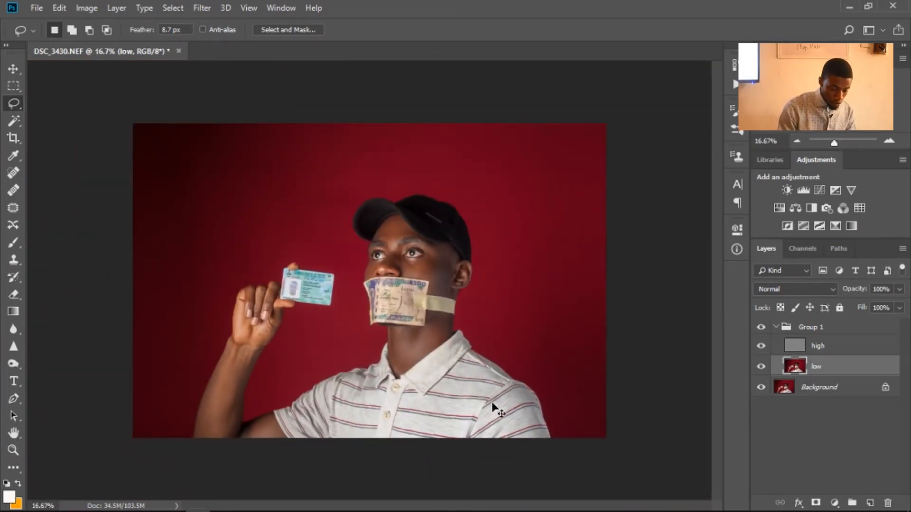
{"action": "key", "text": "ctrl+plus"}
{"action": "key", "text": "ctrl+plus"}
{"action": "key", "text": "ctrl+plus"}
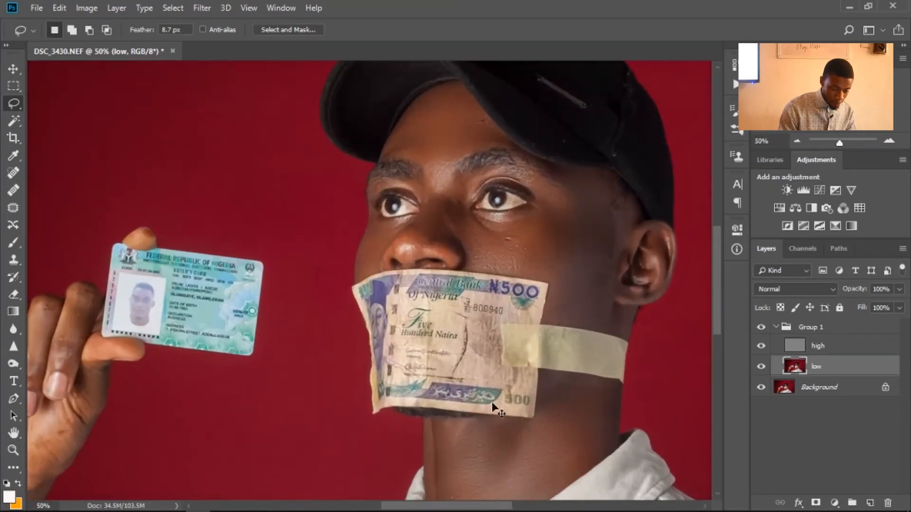
{"action": "key", "text": "ctrl+plus"}
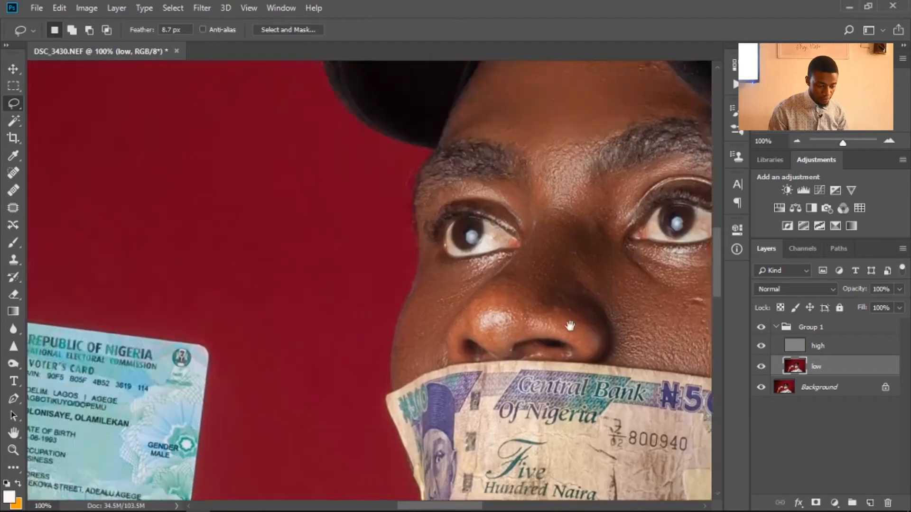
{"action": "left_click_drag", "start_coordinate": [569, 325], "coordinate": [582, 344]}
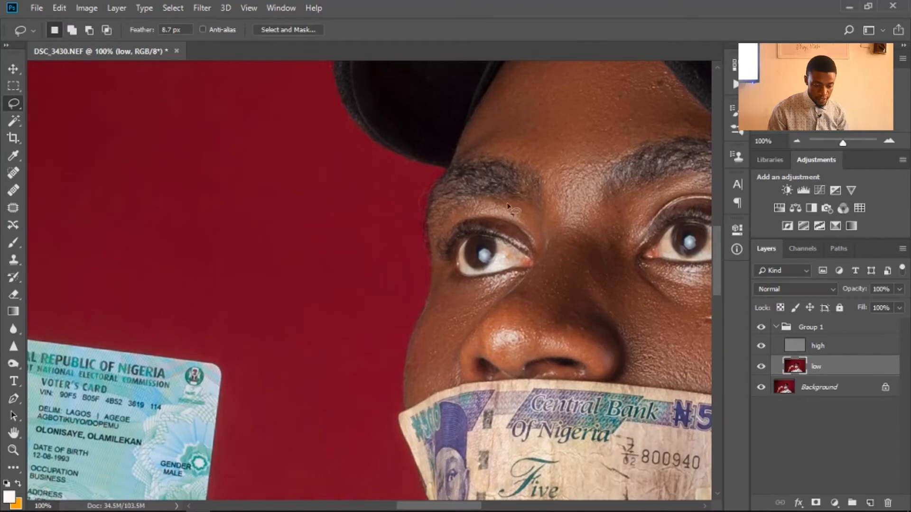
{"action": "mouse_move", "coordinate": [504, 222]}
{"action": "left_mouse_down"}
{"action": "mouse_move", "coordinate": [531, 221]}
{"action": "mouse_move", "coordinate": [511, 203]}
{"action": "mouse_move", "coordinate": [471, 202]}
{"action": "mouse_move", "coordinate": [475, 213]}
{"action": "mouse_move", "coordinate": [528, 227]}
{"action": "left_mouse_up"}
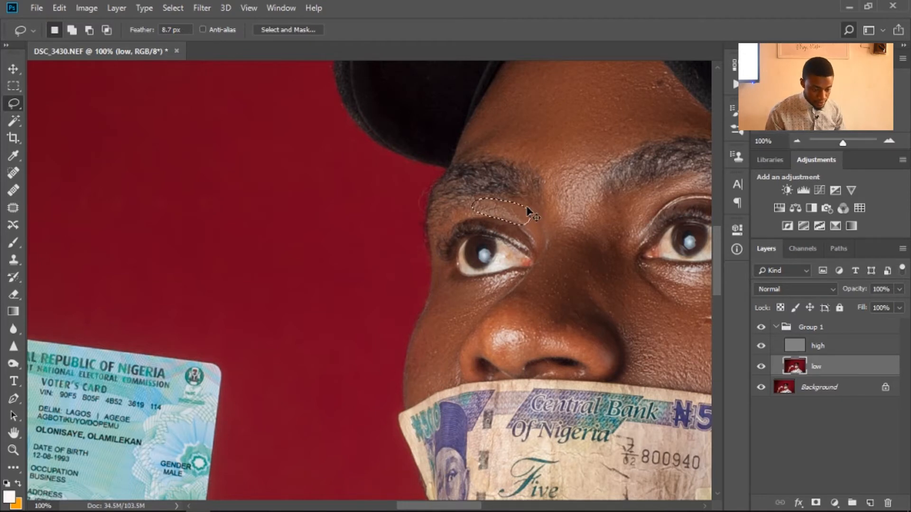
{"action": "key", "text": "ctrl+f"}
{"action": "key", "text": "Escape"}
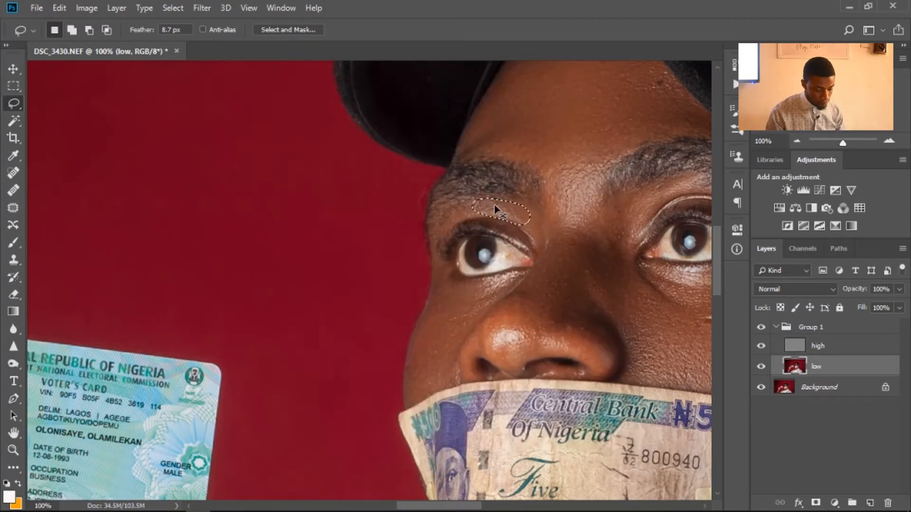
Lasso a small patch of neck skin just below the banknote, repeat the last Gaussian Blur on it and deselect.
{"action": "mouse_move", "coordinate": [619, 244]}
{"action": "left_mouse_down"}
{"action": "mouse_move", "coordinate": [643, 211]}
{"action": "mouse_move", "coordinate": [611, 252]}
{"action": "mouse_move", "coordinate": [548, 156]}
{"action": "left_mouse_up"}
{"action": "scroll", "coordinate": [549, 155], "scroll_direction": "down", "scroll_amount": 10}
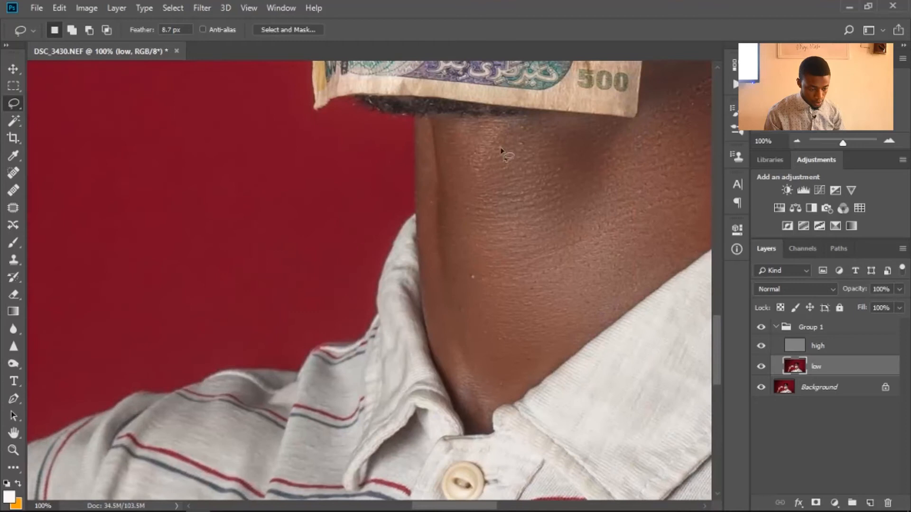
{"action": "mouse_move", "coordinate": [470, 187]}
{"action": "left_mouse_down"}
{"action": "mouse_move", "coordinate": [485, 147]}
{"action": "mouse_move", "coordinate": [467, 129]}
{"action": "mouse_move", "coordinate": [468, 186]}
{"action": "left_mouse_up"}
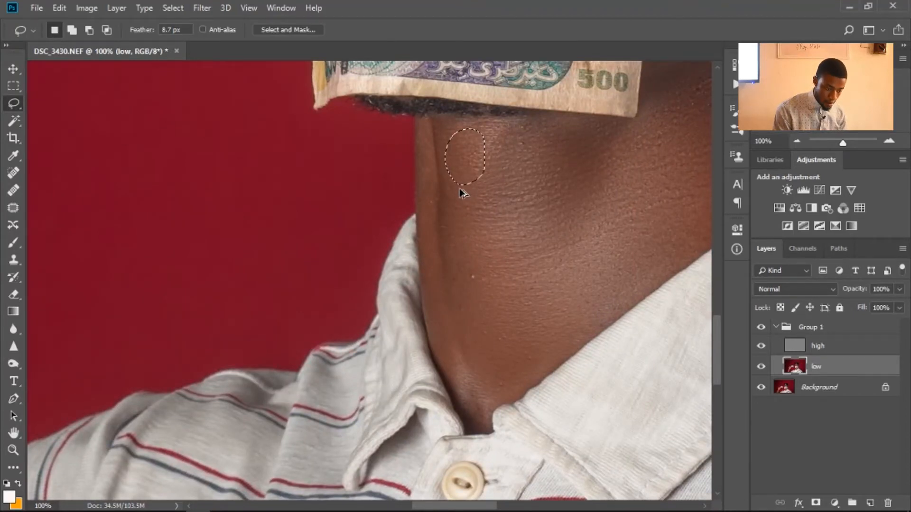
{"action": "left_click", "coordinate": [460, 193]}
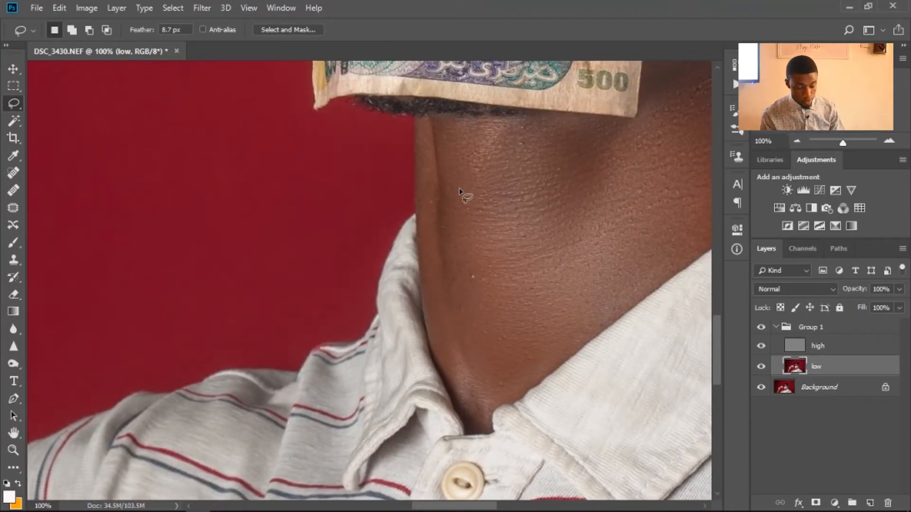
Lasso a long strip down the middle of the raised forearm, from below the wrist to the image's lower edge.
{"action": "key", "text": "ctrl+0"}
{"action": "key", "text": "ctrl+minus"}
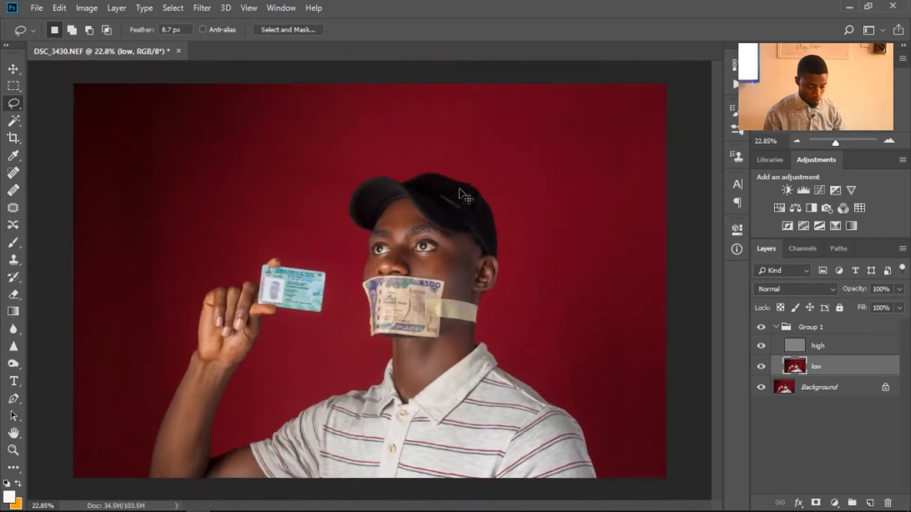
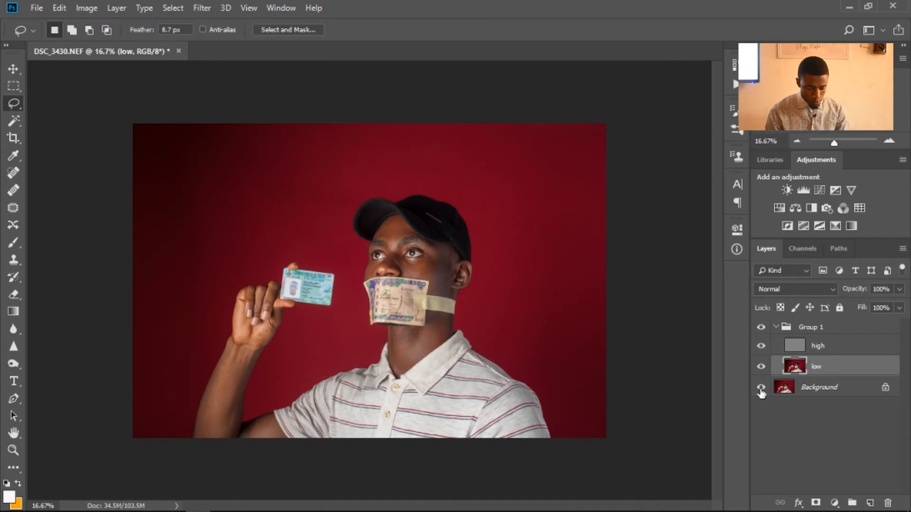
{"action": "key", "text": "ctrl+plus"}
{"action": "key", "text": "ctrl+plus"}
{"action": "key", "text": "ctrl+plus"}
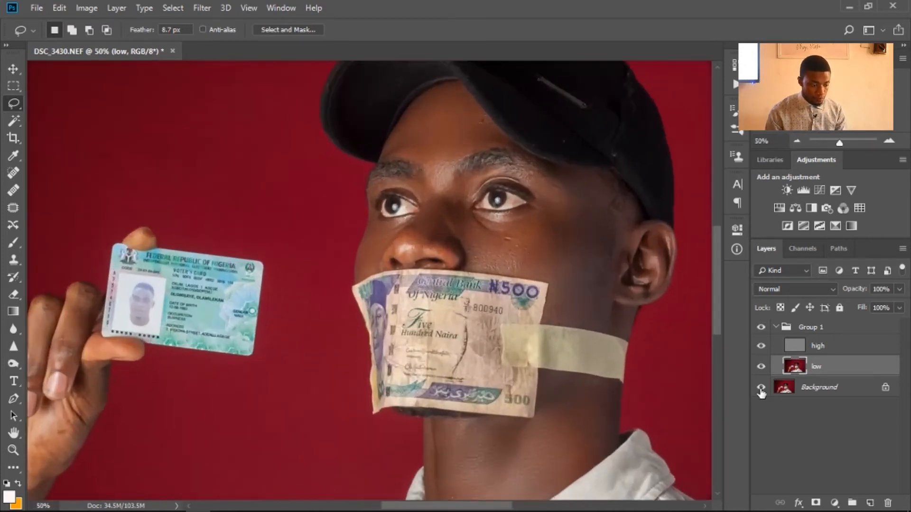
{"action": "left_click_drag", "start_coordinate": [432, 325], "coordinate": [611, 124]}
{"action": "left_click_drag", "start_coordinate": [385, 349], "coordinate": [561, 209]}
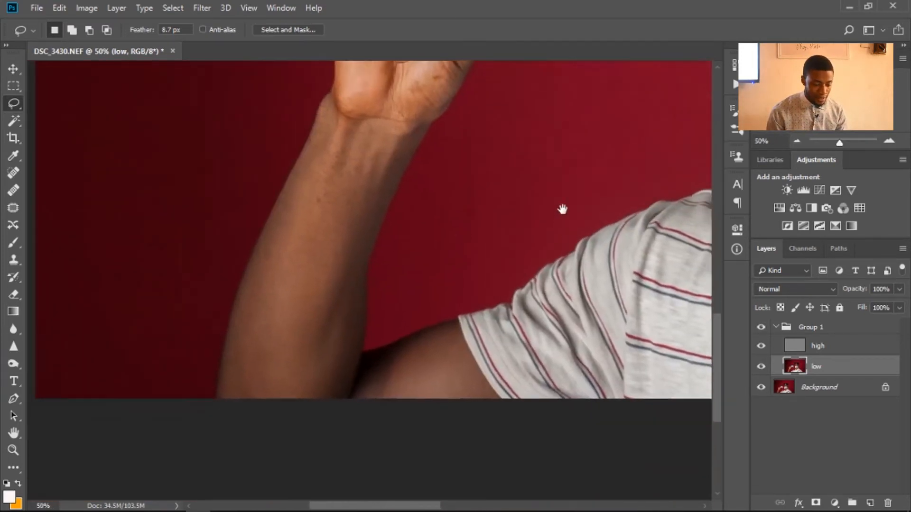
{"action": "mouse_move", "coordinate": [551, 280]}
{"action": "left_mouse_down"}
{"action": "mouse_move", "coordinate": [556, 297]}
{"action": "mouse_move", "coordinate": [525, 301]}
{"action": "left_mouse_up"}
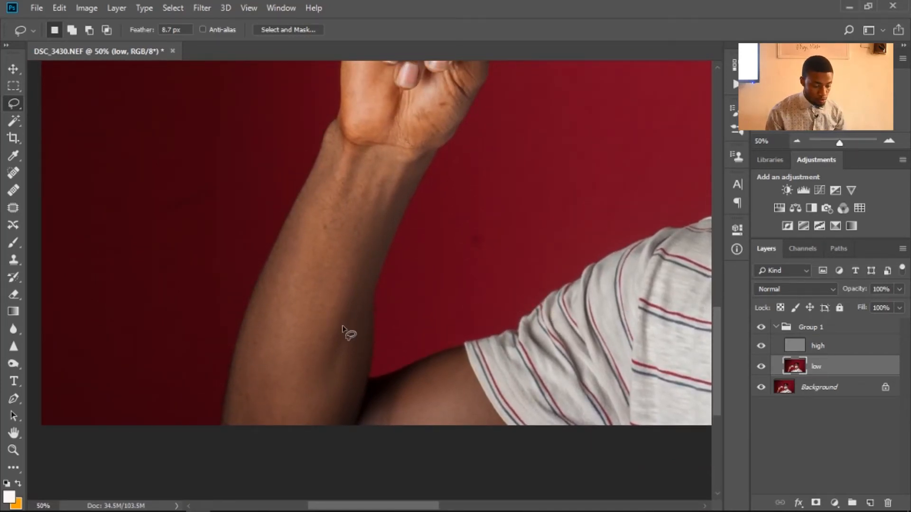
{"action": "left_click_drag", "start_coordinate": [343, 327], "coordinate": [343, 323]}
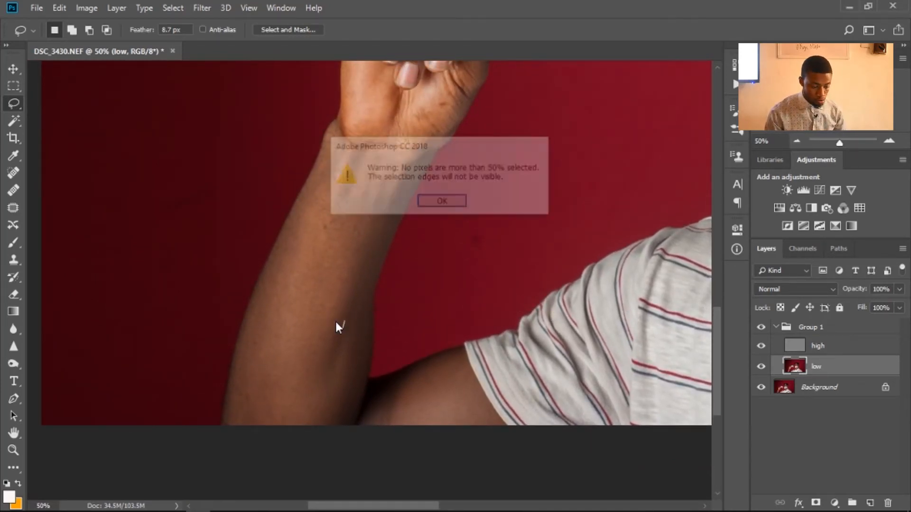
{"action": "left_click", "coordinate": [442, 203]}
{"action": "mouse_move", "coordinate": [351, 271]}
{"action": "left_mouse_down"}
{"action": "mouse_move", "coordinate": [328, 177]}
{"action": "mouse_move", "coordinate": [291, 300]}
{"action": "left_mouse_up"}
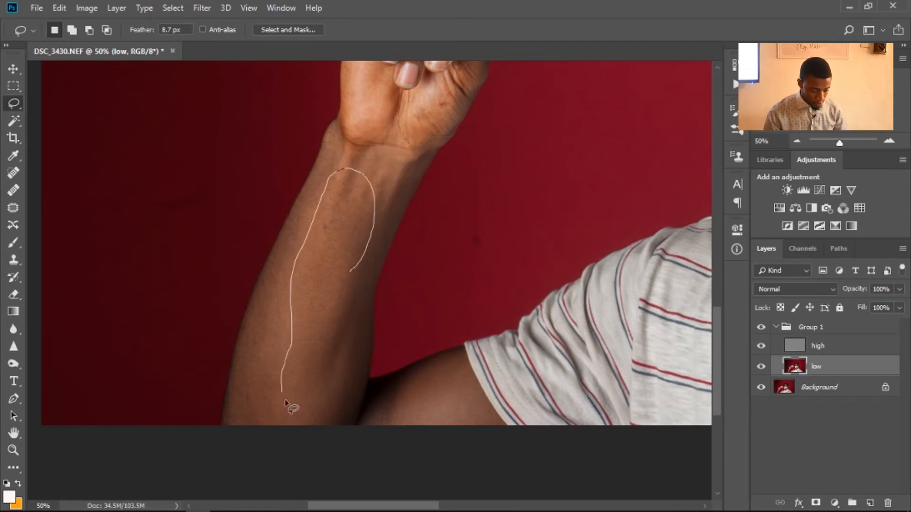
{"action": "mouse_move", "coordinate": [285, 401]}
{"action": "left_mouse_down"}
{"action": "mouse_move", "coordinate": [316, 427]}
{"action": "mouse_move", "coordinate": [344, 366]}
{"action": "left_mouse_up"}
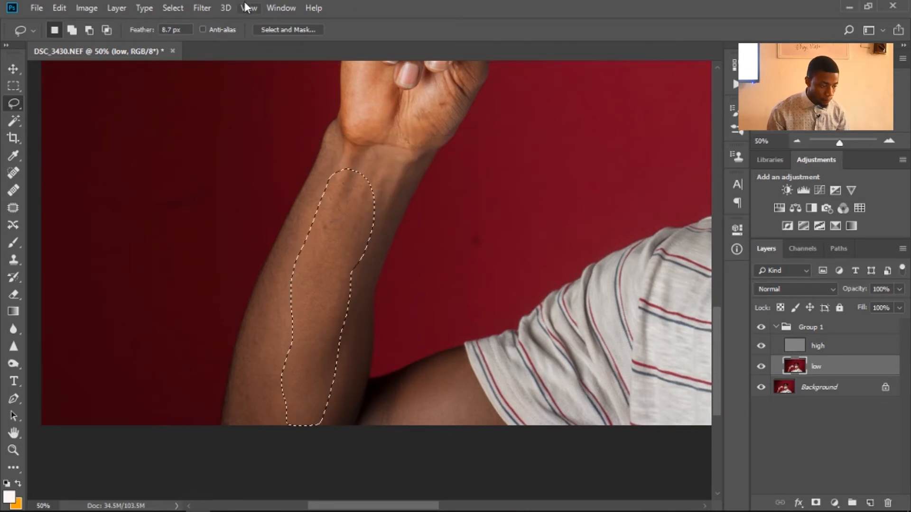
Apply a Gaussian Blur with a 9.0 pixel radius to the selected forearm strip and deselect.
{"action": "left_click", "coordinate": [203, 8]}
{"action": "mouse_move", "coordinate": [234, 162]}
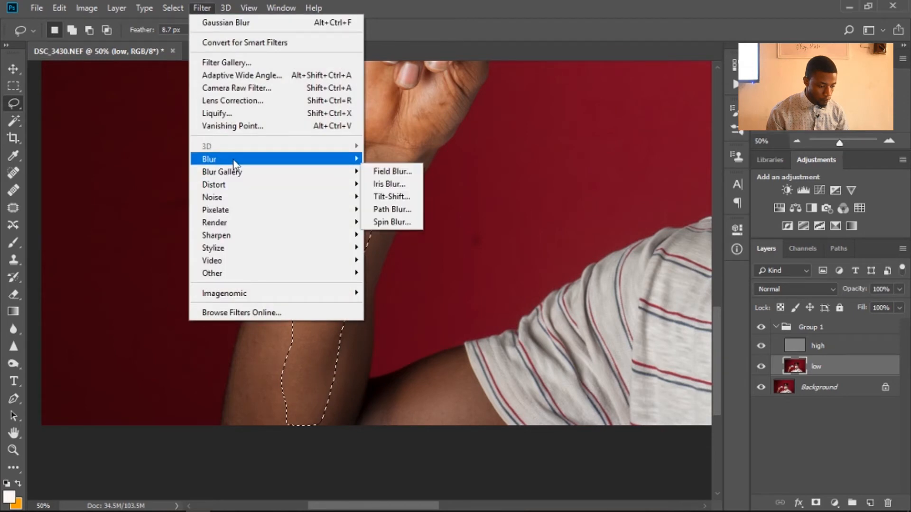
{"action": "mouse_move", "coordinate": [291, 161]}
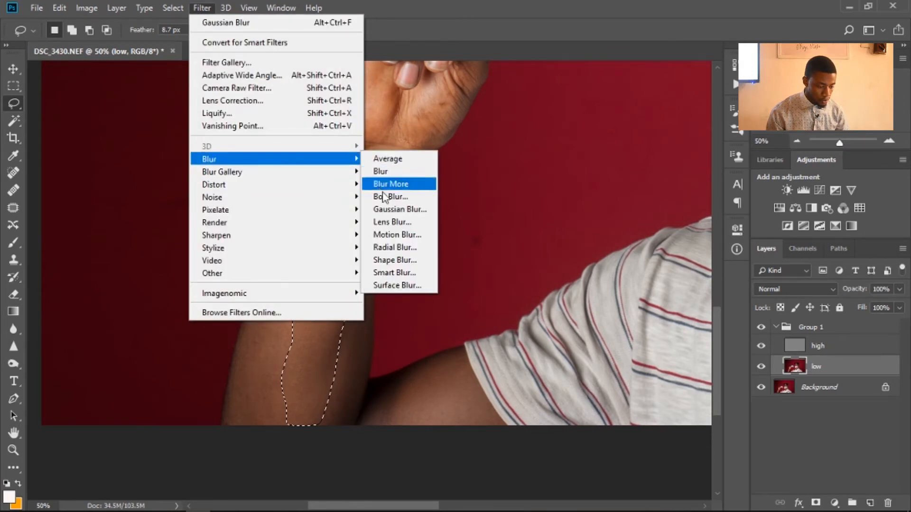
{"action": "left_click", "coordinate": [394, 210]}
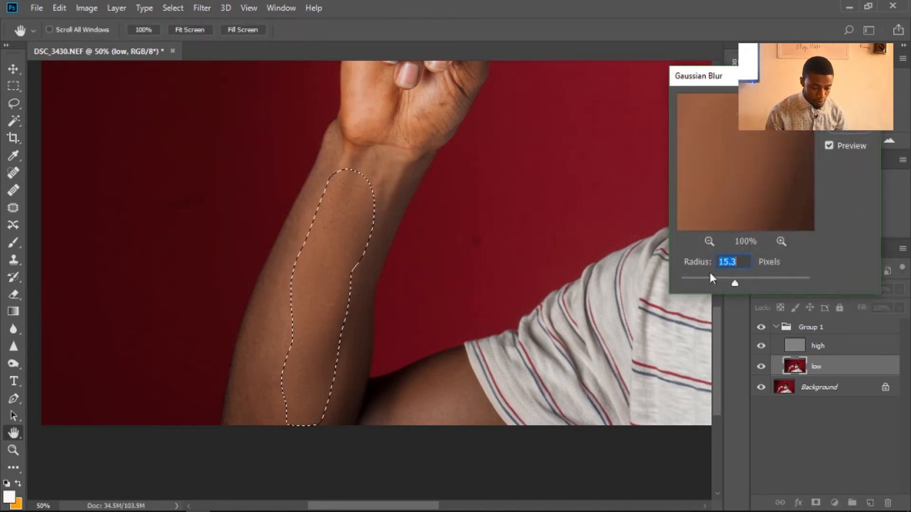
{"action": "left_click_drag", "start_coordinate": [731, 283], "coordinate": [729, 286]}
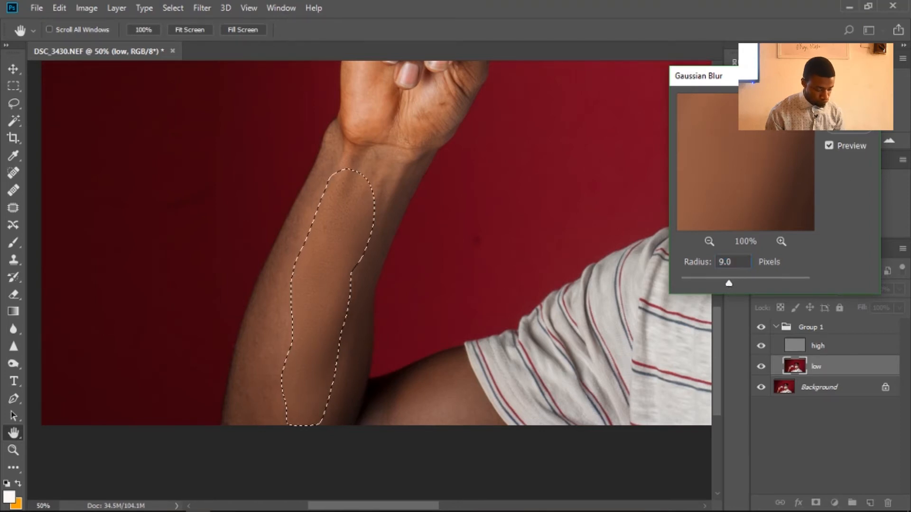
{"action": "key", "text": "Return"}
{"action": "key", "text": "ctrl+d"}
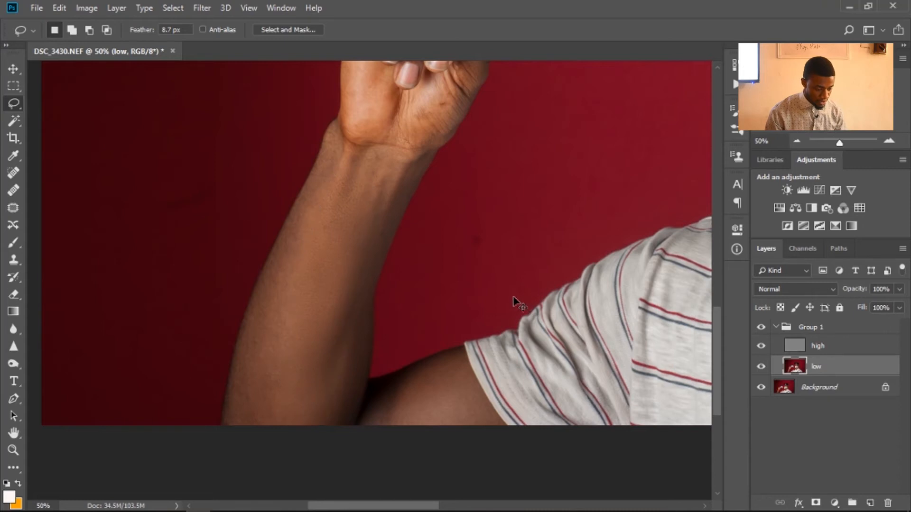
Lasso the outer lower forearm, the upper arm beside the sleeve and the forearm's outer side, repeating the last Gaussian Blur on each before deselecting.
{"action": "mouse_move", "coordinate": [285, 267]}
{"action": "left_mouse_down"}
{"action": "mouse_move", "coordinate": [254, 380]}
{"action": "mouse_move", "coordinate": [304, 425]}
{"action": "left_mouse_up"}
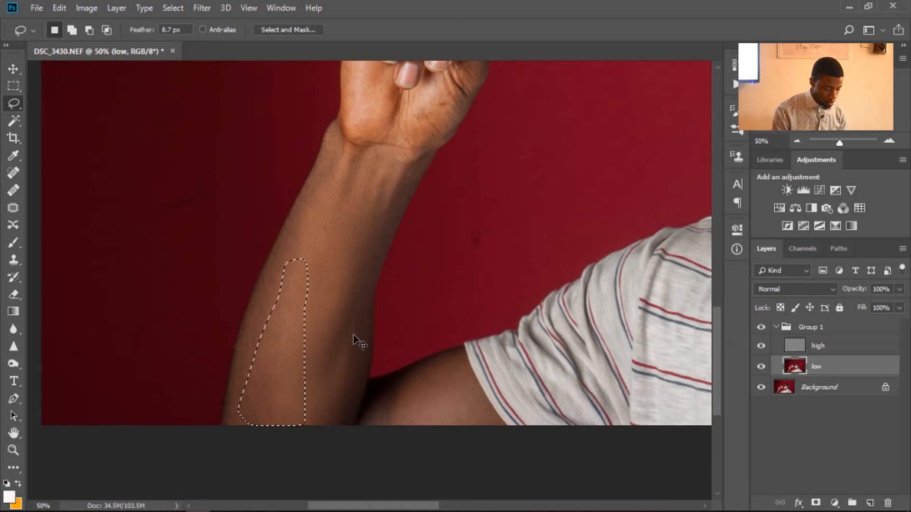
{"action": "key", "text": "ctrl+d"}
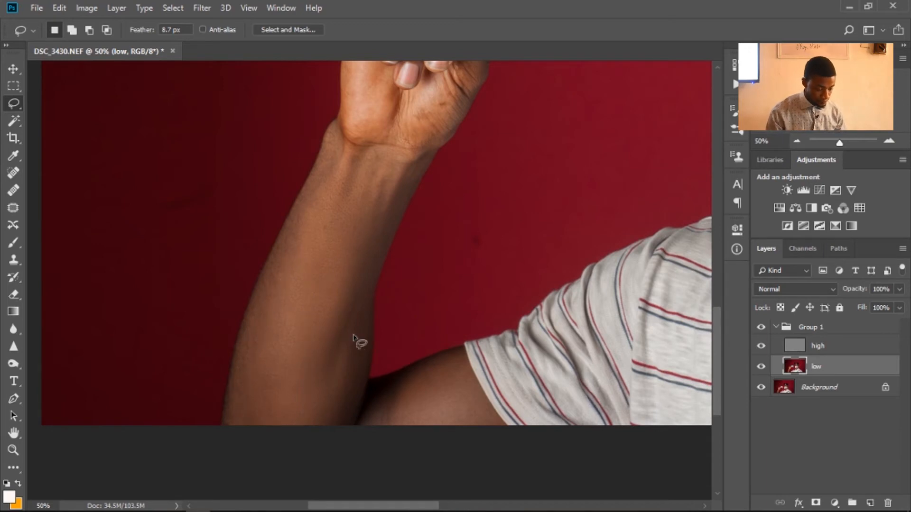
{"action": "mouse_move", "coordinate": [409, 403]}
{"action": "left_mouse_down"}
{"action": "mouse_move", "coordinate": [431, 421]}
{"action": "mouse_move", "coordinate": [450, 417]}
{"action": "mouse_move", "coordinate": [470, 386]}
{"action": "mouse_move", "coordinate": [462, 369]}
{"action": "mouse_move", "coordinate": [388, 398]}
{"action": "mouse_move", "coordinate": [391, 446]}
{"action": "mouse_move", "coordinate": [456, 432]}
{"action": "left_mouse_up"}
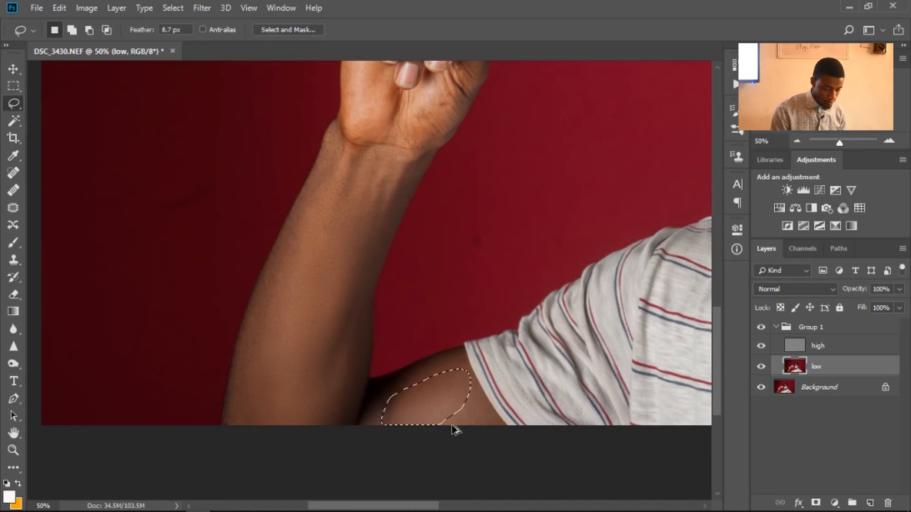
{"action": "key", "text": "ctrl+d"}
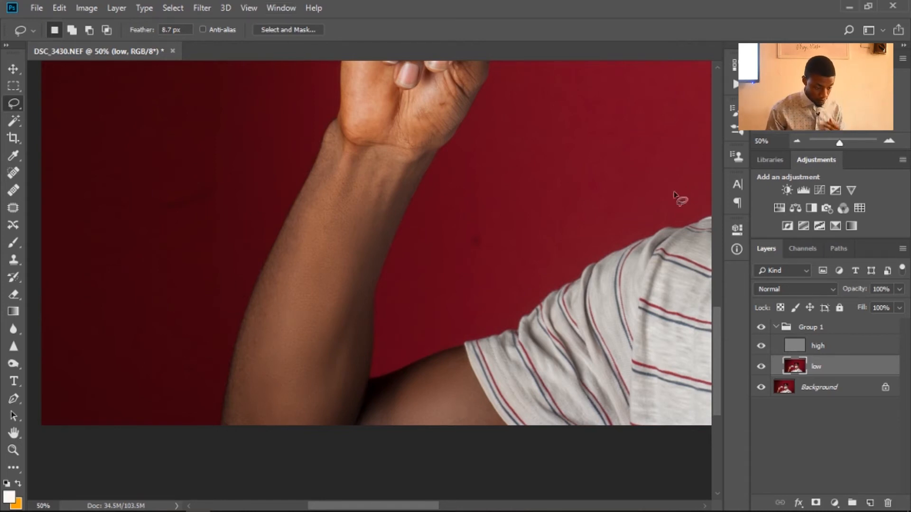
{"action": "mouse_move", "coordinate": [275, 303]}
{"action": "left_mouse_down"}
{"action": "mouse_move", "coordinate": [332, 214]}
{"action": "mouse_move", "coordinate": [272, 267]}
{"action": "mouse_move", "coordinate": [248, 386]}
{"action": "mouse_move", "coordinate": [294, 346]}
{"action": "left_mouse_up"}
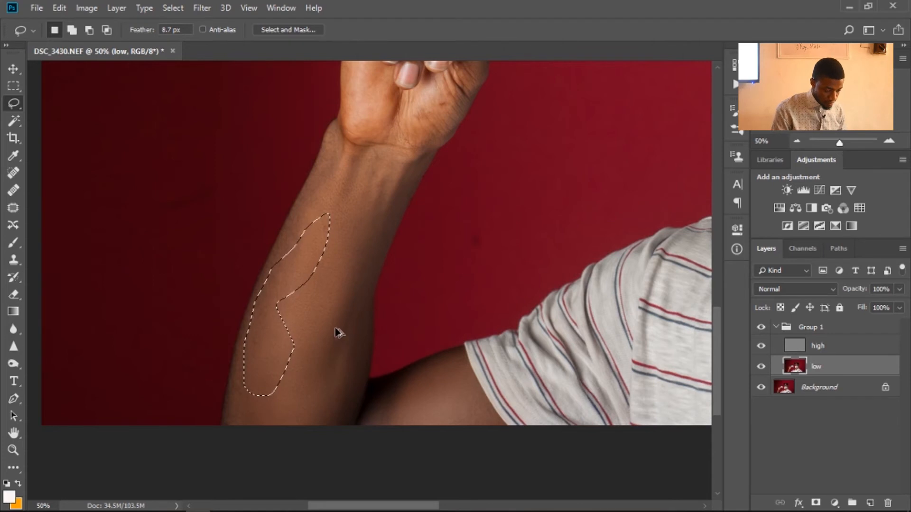
{"action": "left_click", "coordinate": [339, 334]}
Lasso the upper forearm below the wrist and undo the accidental move of the high layer.
{"action": "mouse_move", "coordinate": [320, 338]}
{"action": "left_mouse_down"}
{"action": "mouse_move", "coordinate": [417, 197]}
{"action": "mouse_move", "coordinate": [277, 266]}
{"action": "mouse_move", "coordinate": [290, 283]}
{"action": "left_mouse_up"}
{"action": "mouse_move", "coordinate": [469, 188]}
{"action": "left_mouse_down"}
{"action": "mouse_move", "coordinate": [380, 196]}
{"action": "mouse_move", "coordinate": [398, 198]}
{"action": "left_mouse_up"}
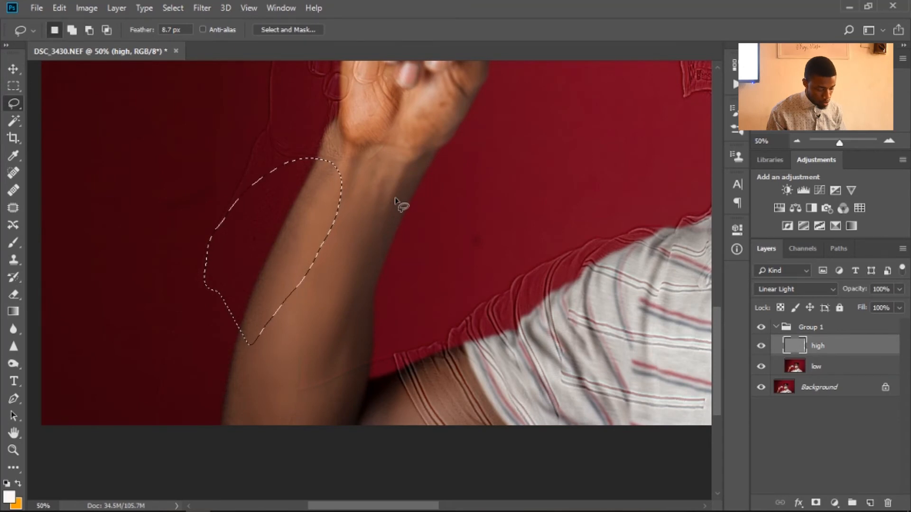
{"action": "key", "text": "ctrl+z"}
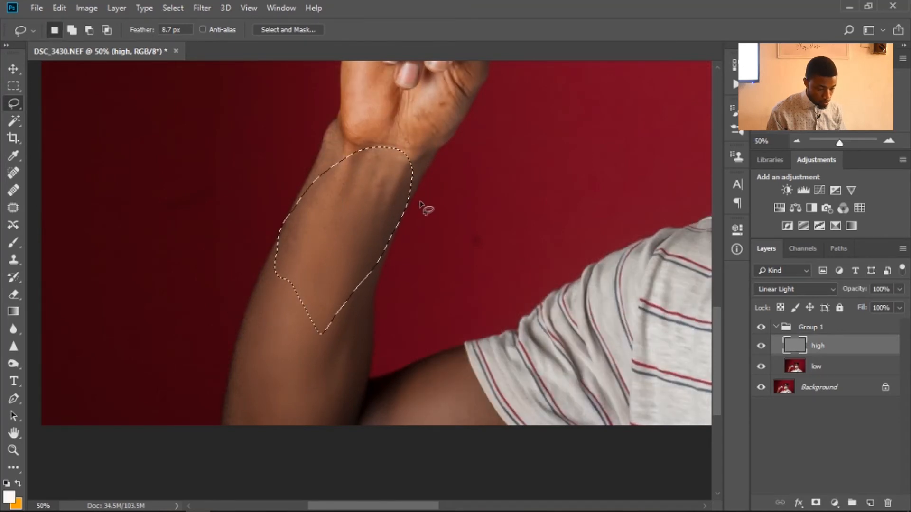
Trim the upper-forearm selection to inside the arm's edges, make the low layer active and clear the selection.
{"action": "mouse_move", "coordinate": [443, 173]}
{"action": "left_mouse_down"}
{"action": "mouse_move", "coordinate": [396, 220]}
{"action": "mouse_move", "coordinate": [368, 310]}
{"action": "left_mouse_up"}
{"action": "left_click_drag", "start_coordinate": [334, 145], "coordinate": [418, 167]}
{"action": "mouse_move", "coordinate": [292, 156]}
{"action": "left_mouse_down"}
{"action": "mouse_move", "coordinate": [316, 177]}
{"action": "mouse_move", "coordinate": [310, 202]}
{"action": "mouse_move", "coordinate": [258, 332]}
{"action": "left_mouse_up"}
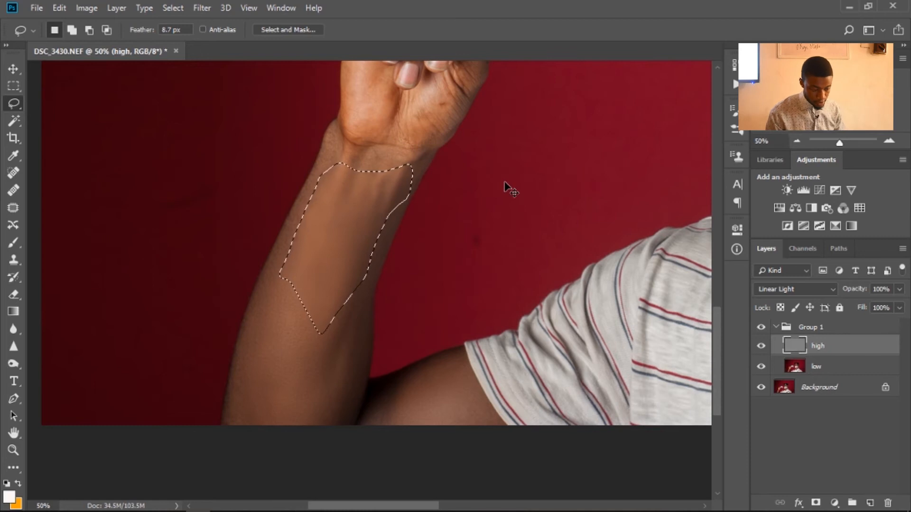
{"action": "left_click", "coordinate": [830, 374]}
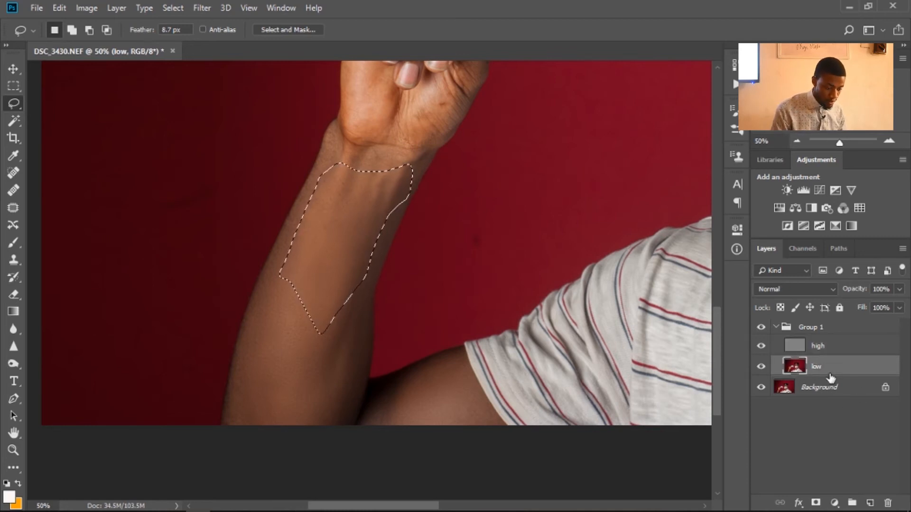
{"action": "key", "text": "ctrl+d"}
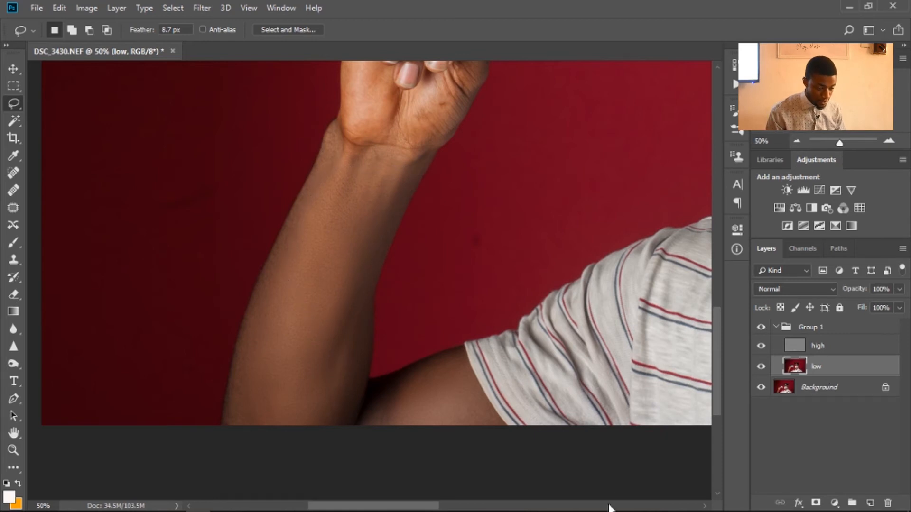
Lasso two patches along the outer lower forearm near the elbow, repeating the last Gaussian Blur on each before deselecting.
{"action": "left_click_drag", "start_coordinate": [609, 507], "coordinate": [621, 468]}
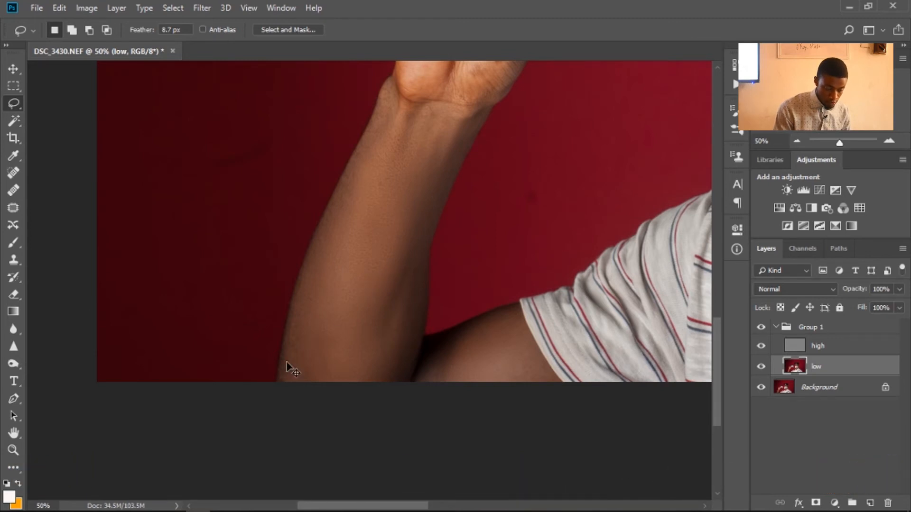
{"action": "scroll", "coordinate": [287, 366], "scroll_direction": "up", "scroll_amount": 5}
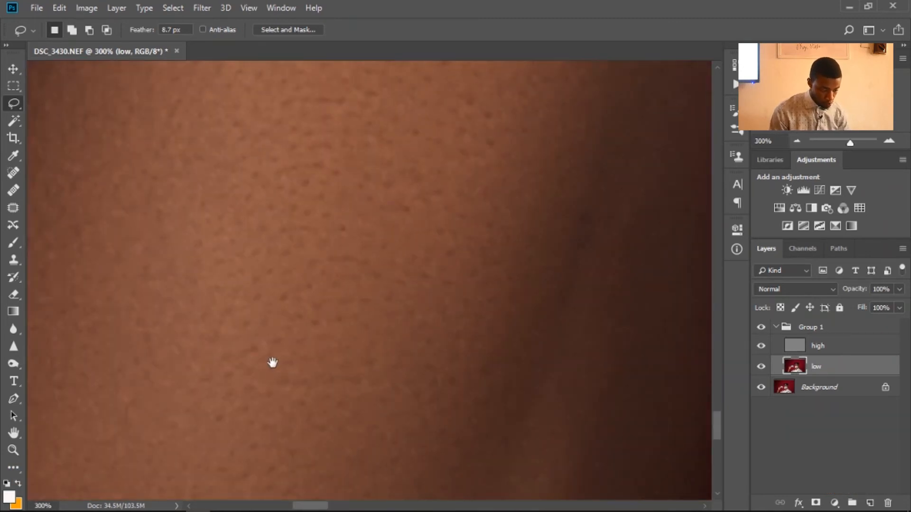
{"action": "left_click_drag", "start_coordinate": [273, 363], "coordinate": [519, 200]}
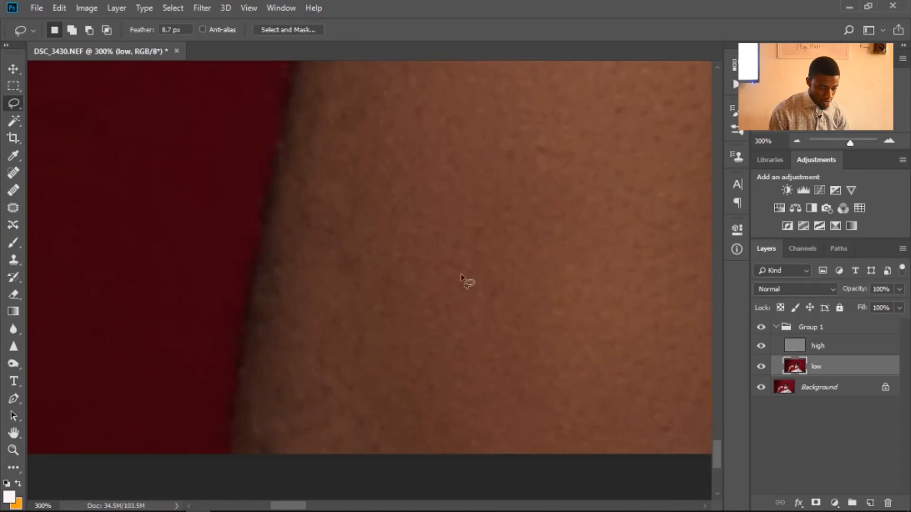
{"action": "mouse_move", "coordinate": [472, 264]}
{"action": "left_mouse_down"}
{"action": "mouse_move", "coordinate": [372, 138]}
{"action": "mouse_move", "coordinate": [275, 421]}
{"action": "mouse_move", "coordinate": [477, 279]}
{"action": "left_mouse_up"}
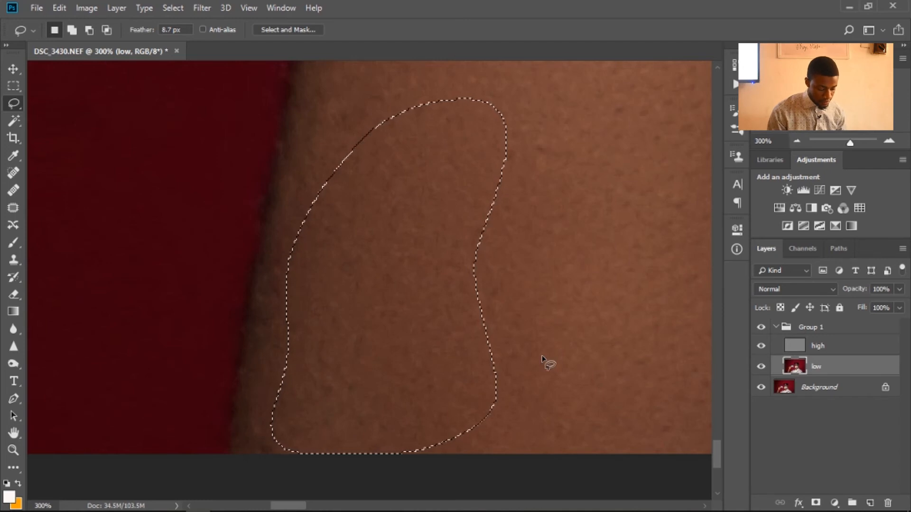
{"action": "key", "text": "ctrl+d"}
{"action": "left_click_drag", "start_coordinate": [544, 364], "coordinate": [382, 509]}
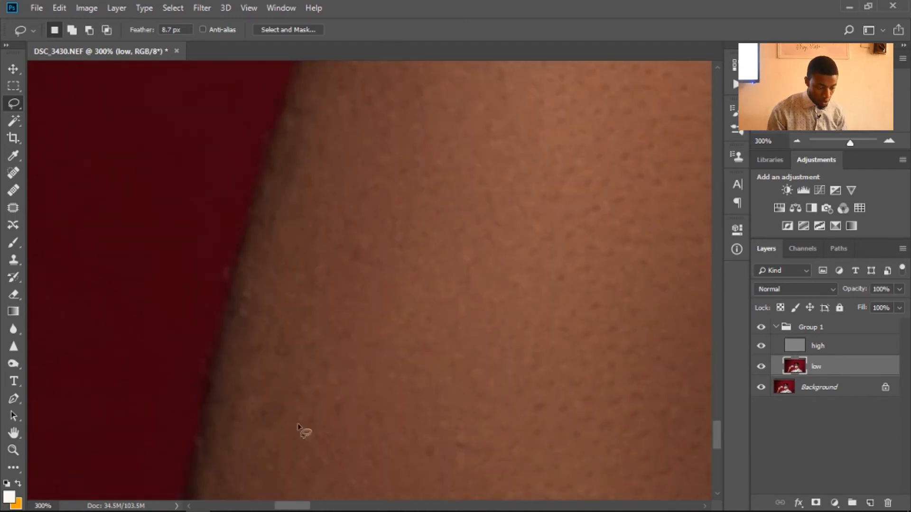
{"action": "mouse_move", "coordinate": [270, 425]}
{"action": "left_mouse_down"}
{"action": "mouse_move", "coordinate": [468, 81]}
{"action": "mouse_move", "coordinate": [309, 217]}
{"action": "mouse_move", "coordinate": [251, 413]}
{"action": "left_mouse_up"}
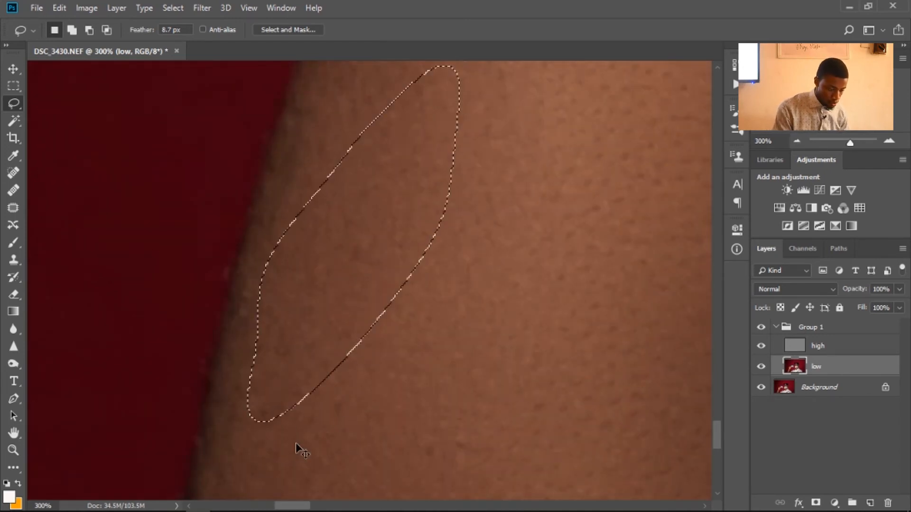
{"action": "key", "text": "ctrl+d"}
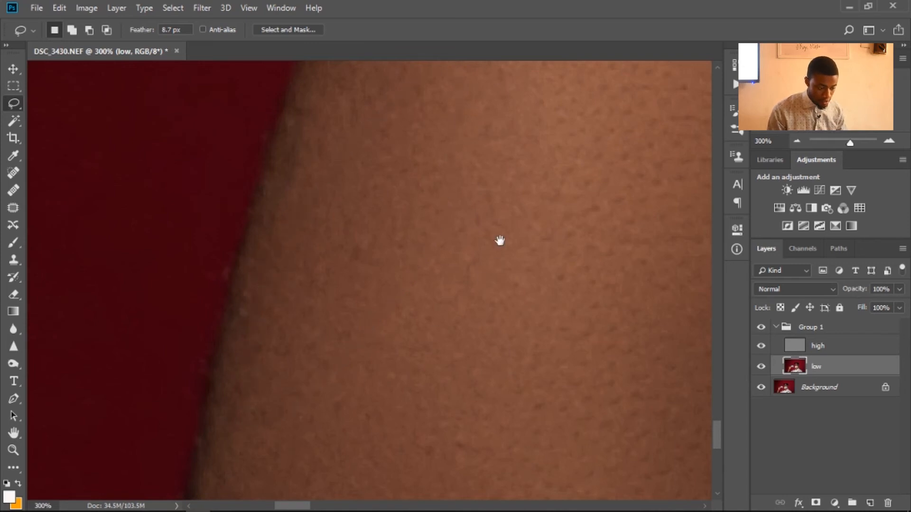
Lasso two long strips along the outer edge of the mid and upper forearm, repeating the last Gaussian Blur on each before deselecting.
{"action": "left_click_drag", "start_coordinate": [499, 241], "coordinate": [469, 351]}
{"action": "left_click_drag", "start_coordinate": [390, 357], "coordinate": [388, 167]}
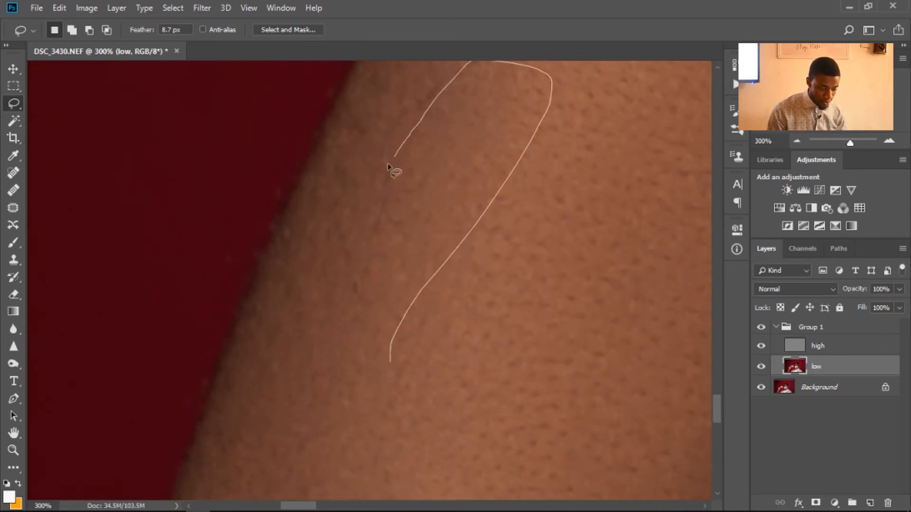
{"action": "left_click_drag", "start_coordinate": [279, 327], "coordinate": [218, 498]}
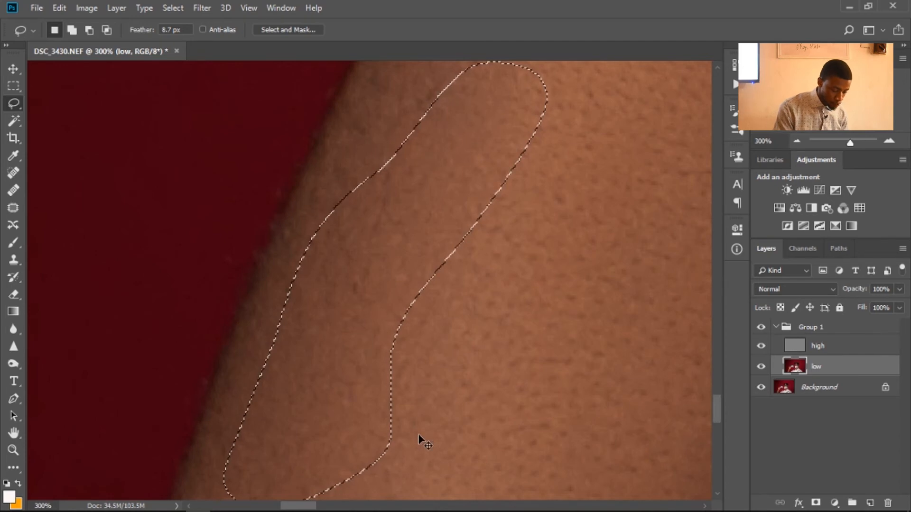
{"action": "key", "text": "ctrl+d"}
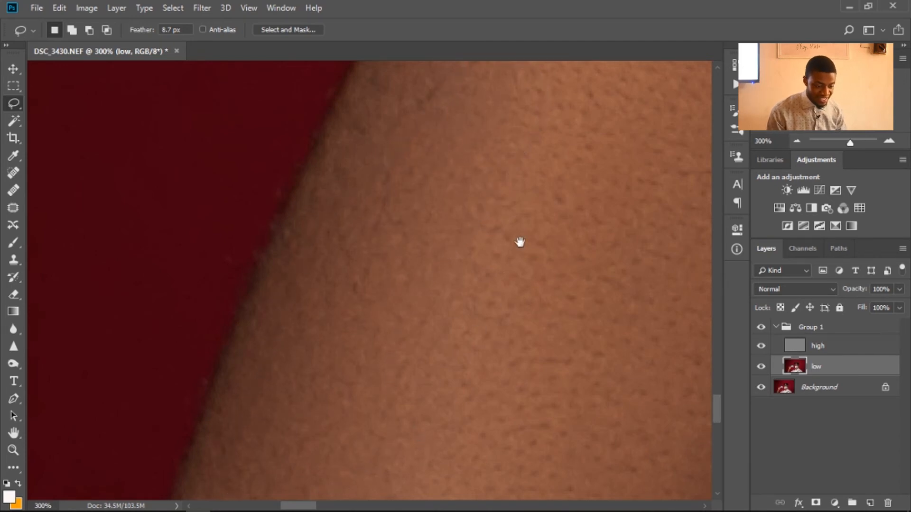
{"action": "mouse_move", "coordinate": [518, 242]}
{"action": "left_mouse_down"}
{"action": "mouse_move", "coordinate": [530, 317]}
{"action": "mouse_move", "coordinate": [512, 281]}
{"action": "mouse_move", "coordinate": [524, 241]}
{"action": "left_mouse_up"}
{"action": "mouse_move", "coordinate": [284, 449]}
{"action": "left_mouse_down"}
{"action": "mouse_move", "coordinate": [489, 172]}
{"action": "mouse_move", "coordinate": [355, 190]}
{"action": "mouse_move", "coordinate": [249, 468]}
{"action": "left_mouse_up"}
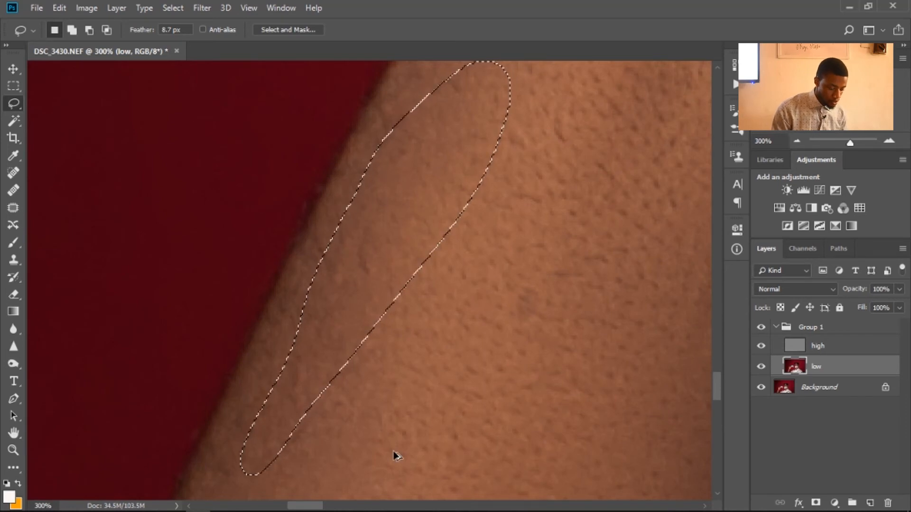
{"action": "key", "text": "ctrl+d"}
Lasso the outer forearm just below the wrist, trim the selection to inside the arm's edge, repeat the last Gaussian Blur and deselect.
{"action": "left_click_drag", "start_coordinate": [622, 261], "coordinate": [465, 452]}
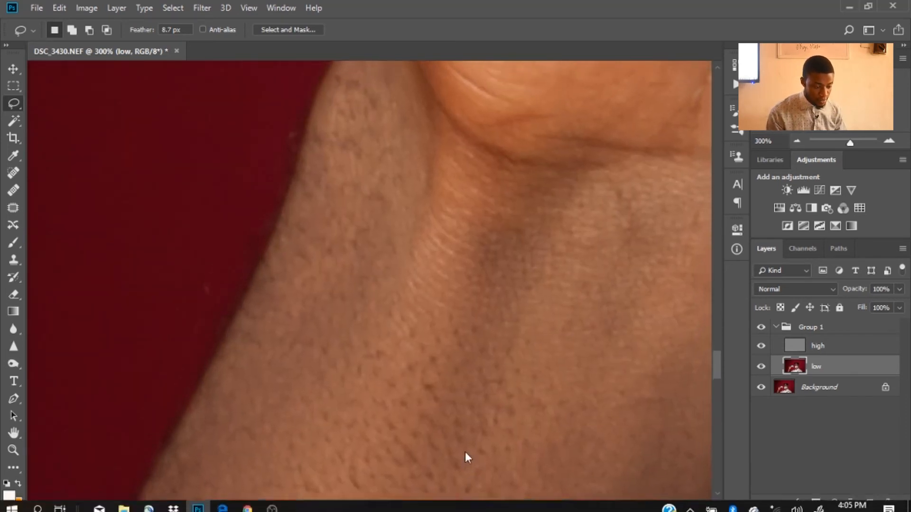
{"action": "mouse_move", "coordinate": [250, 442]}
{"action": "left_mouse_down"}
{"action": "mouse_move", "coordinate": [305, 387]}
{"action": "mouse_move", "coordinate": [408, 133]}
{"action": "mouse_move", "coordinate": [213, 431]}
{"action": "mouse_move", "coordinate": [212, 469]}
{"action": "left_mouse_up"}
{"action": "key", "text": "ctrl+d"}
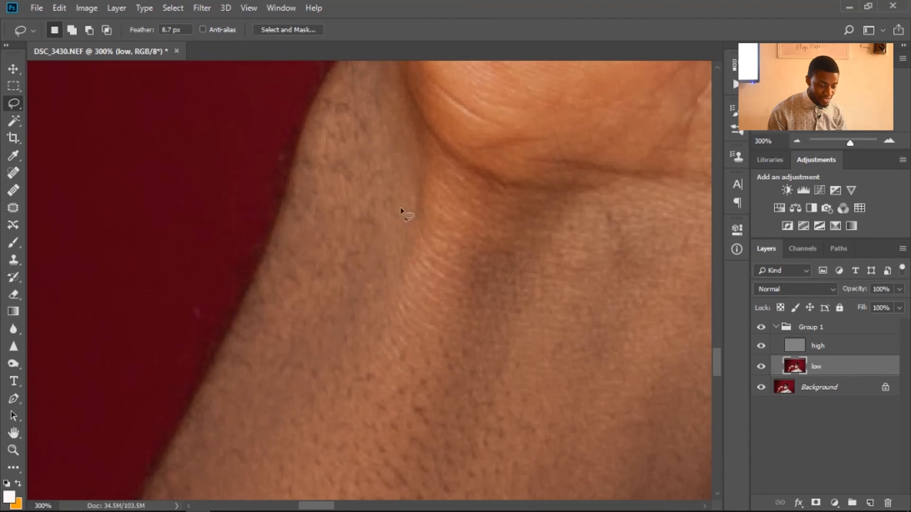
{"action": "mouse_move", "coordinate": [411, 250]}
{"action": "left_mouse_down"}
{"action": "mouse_move", "coordinate": [349, 173]}
{"action": "mouse_move", "coordinate": [218, 477]}
{"action": "mouse_move", "coordinate": [252, 478]}
{"action": "left_mouse_up"}
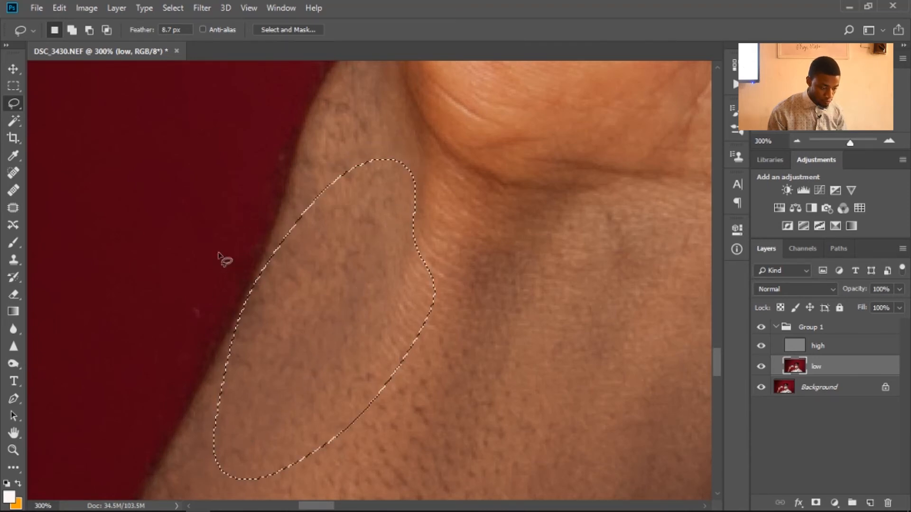
{"action": "mouse_move", "coordinate": [218, 232]}
{"action": "left_mouse_down"}
{"action": "mouse_move", "coordinate": [246, 210]}
{"action": "mouse_move", "coordinate": [300, 232]}
{"action": "mouse_move", "coordinate": [278, 262]}
{"action": "mouse_move", "coordinate": [247, 346]}
{"action": "mouse_move", "coordinate": [204, 407]}
{"action": "left_mouse_up"}
{"action": "key", "text": "ctrl+alt+f"}
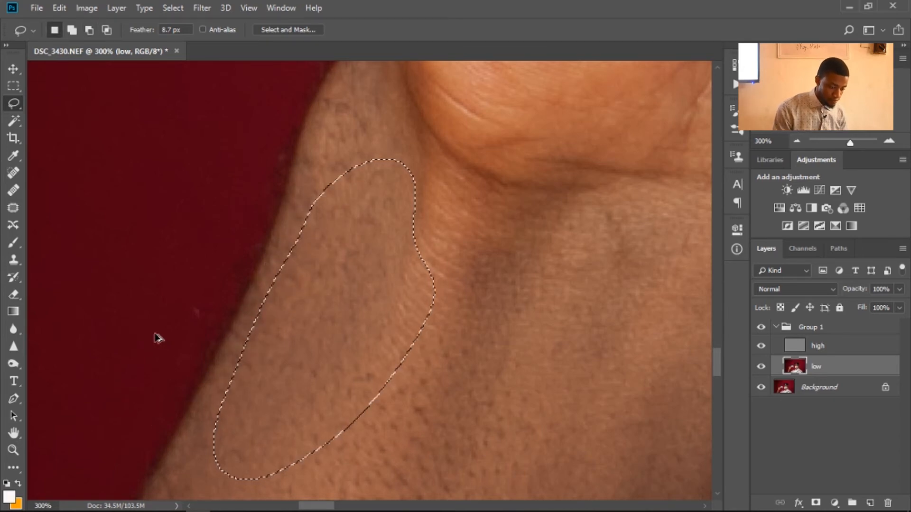
{"action": "key", "text": "ctrl+d"}
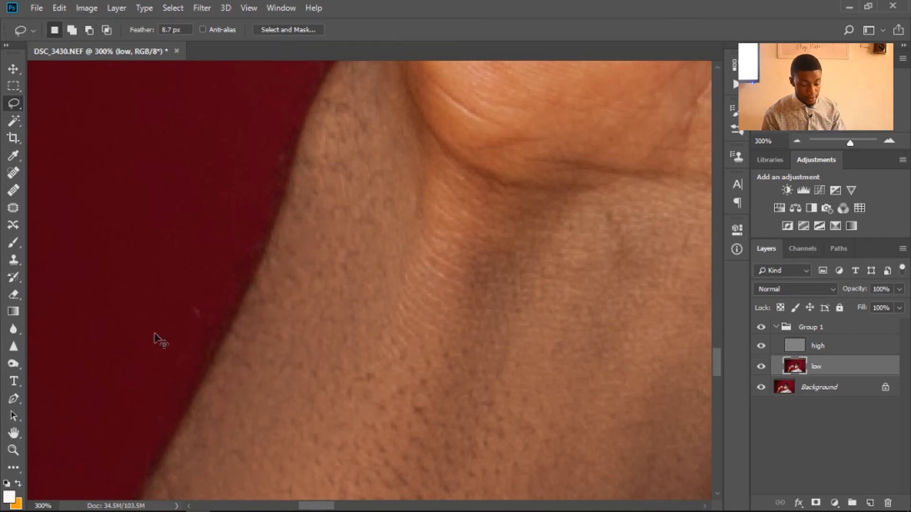
Lasso the small skin patch between the sideburn and the ear and try to repeat the last Gaussian Blur on it.
{"action": "key", "text": "ctrl+0"}
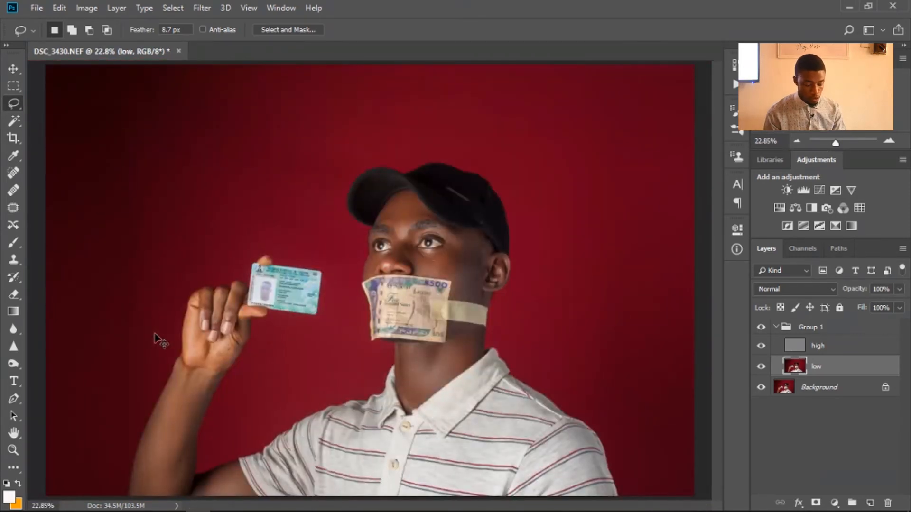
{"action": "key", "text": "ctrl+minus"}
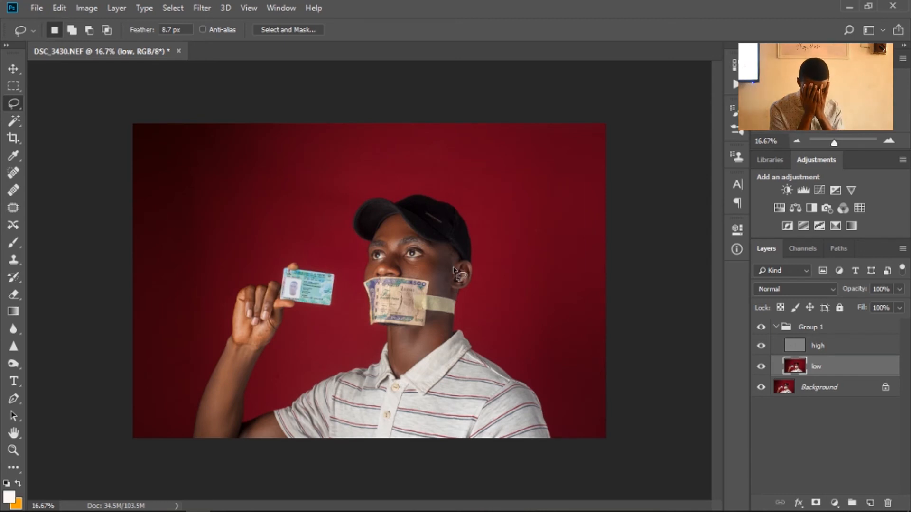
{"action": "key", "text": "ctrl+plus"}
{"action": "key", "text": "ctrl+plus"}
{"action": "key", "text": "ctrl+plus"}
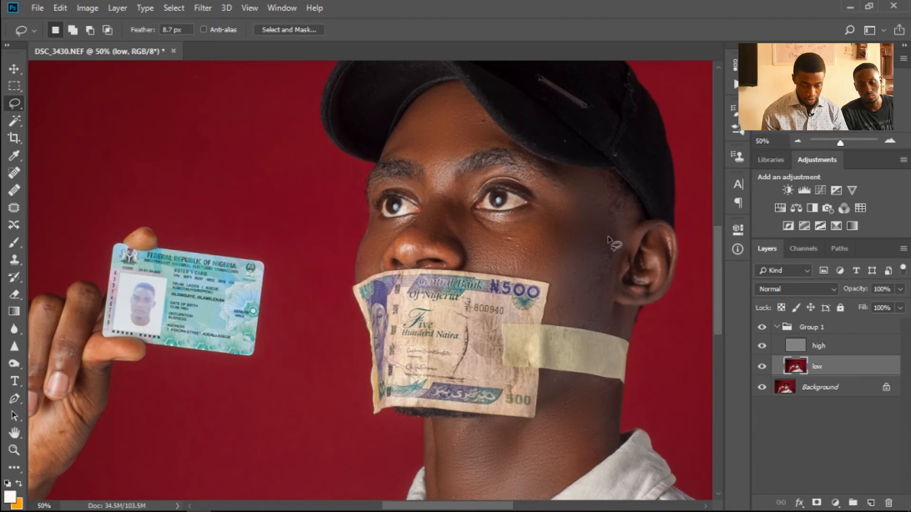
{"action": "mouse_move", "coordinate": [615, 249]}
{"action": "left_mouse_down"}
{"action": "mouse_move", "coordinate": [643, 212]}
{"action": "mouse_move", "coordinate": [629, 204]}
{"action": "mouse_move", "coordinate": [614, 244]}
{"action": "left_mouse_up"}
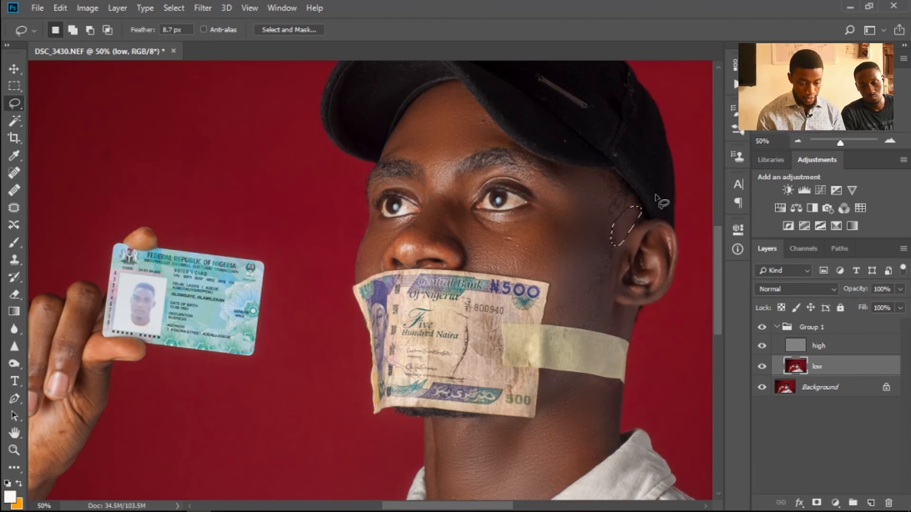
{"action": "key", "text": "ctrl+f"}
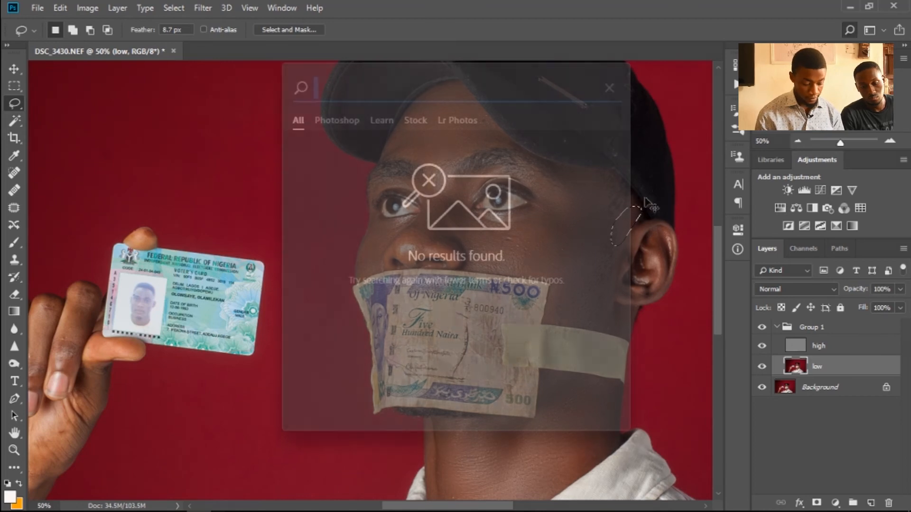
{"action": "key", "text": "Escape"}
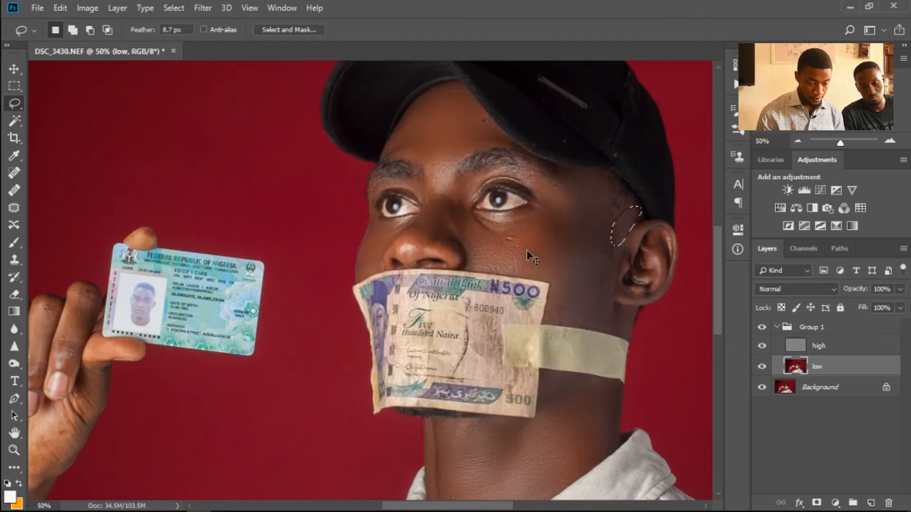
Lasso the skin between the eyebrows and beside the inner eye corner, try to repeat the last Gaussian Blur there, and deselect.
{"action": "mouse_move", "coordinate": [423, 154]}
{"action": "left_mouse_down"}
{"action": "mouse_move", "coordinate": [411, 162]}
{"action": "mouse_move", "coordinate": [417, 174]}
{"action": "mouse_move", "coordinate": [437, 147]}
{"action": "left_mouse_up"}
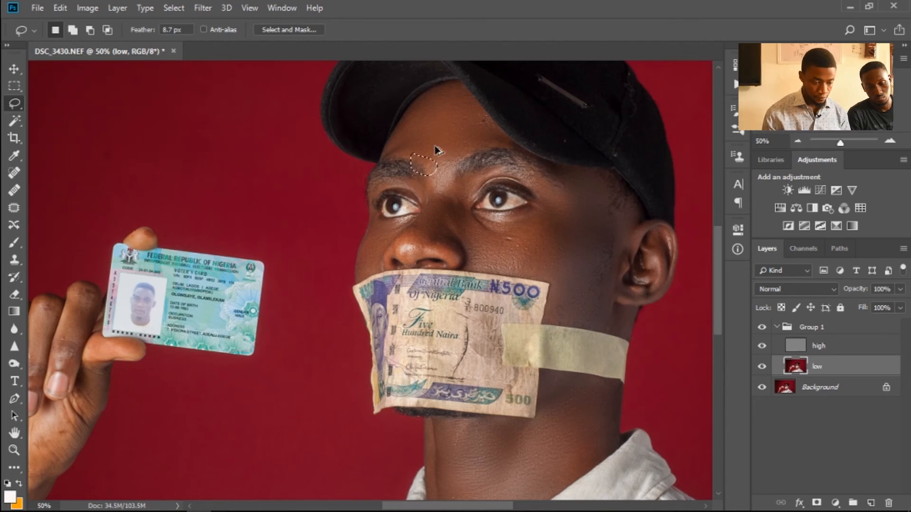
{"action": "key", "text": "ctrl+d"}
{"action": "mouse_move", "coordinate": [419, 165]}
{"action": "left_mouse_down"}
{"action": "mouse_move", "coordinate": [388, 154]}
{"action": "mouse_move", "coordinate": [393, 164]}
{"action": "mouse_move", "coordinate": [419, 168]}
{"action": "left_mouse_up"}
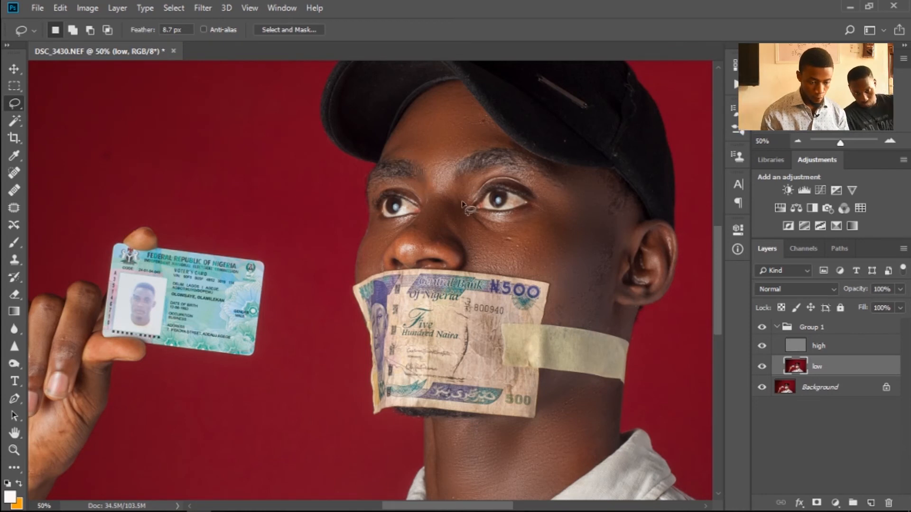
{"action": "mouse_move", "coordinate": [476, 173]}
{"action": "left_mouse_down"}
{"action": "mouse_move", "coordinate": [503, 164]}
{"action": "mouse_move", "coordinate": [462, 168]}
{"action": "mouse_move", "coordinate": [453, 192]}
{"action": "left_mouse_up"}
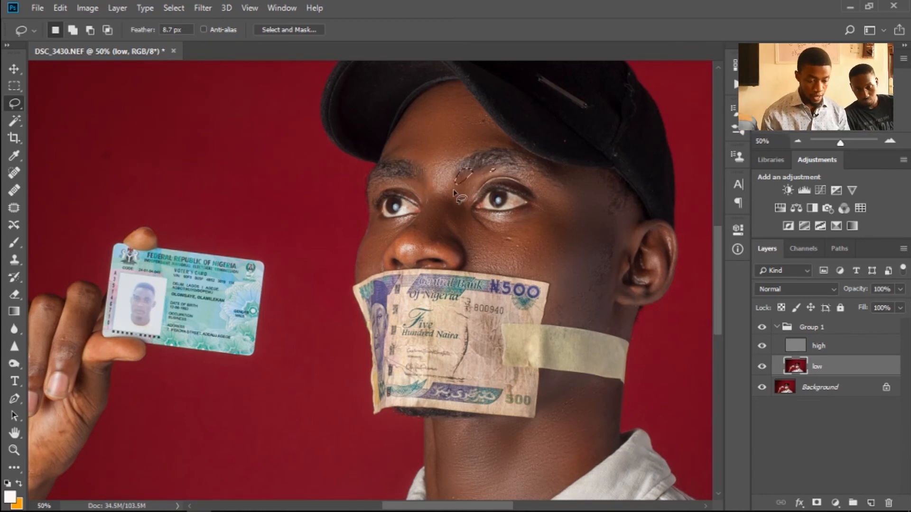
{"action": "key", "text": "ctrl+f"}
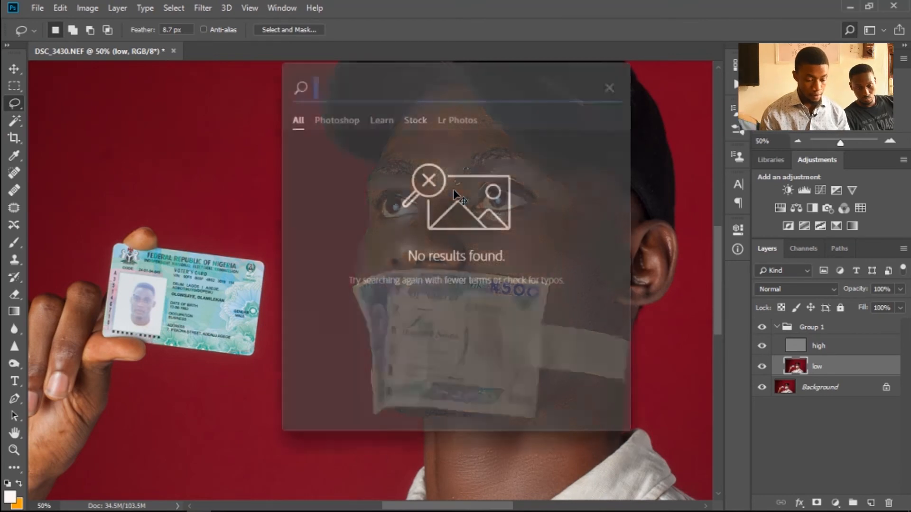
{"action": "key", "text": "Escape"}
{"action": "key", "text": "ctrl+d"}
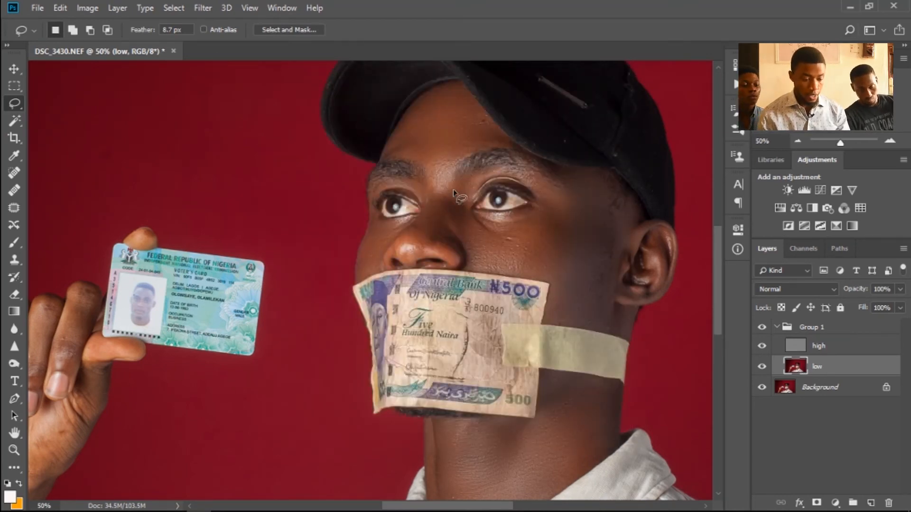
Compare the retouched portrait with the original by repeatedly switching between the Background layer alone and all layers.
{"action": "key", "text": "ctrl+minus"}
{"action": "key", "text": "ctrl+minus"}
{"action": "key", "text": "ctrl+minus"}
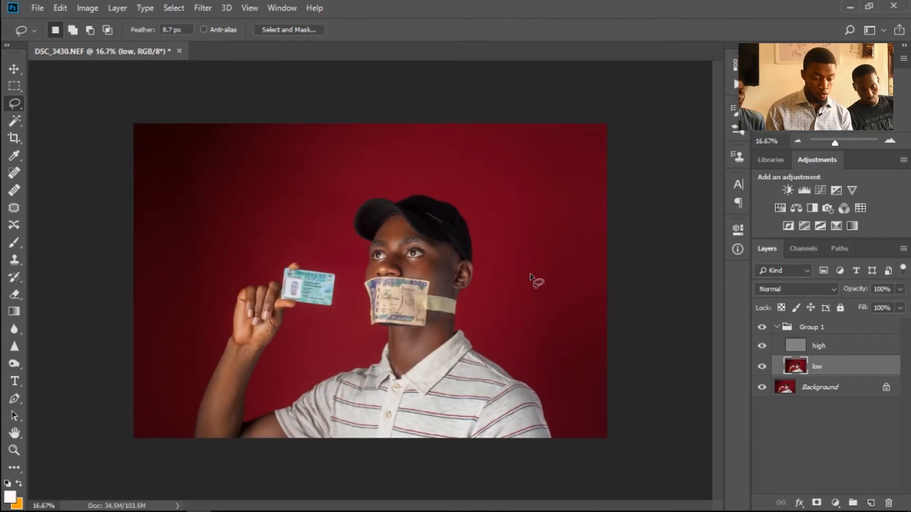
{"action": "key", "text": "ctrl+plus"}
{"action": "key", "text": "ctrl+plus"}
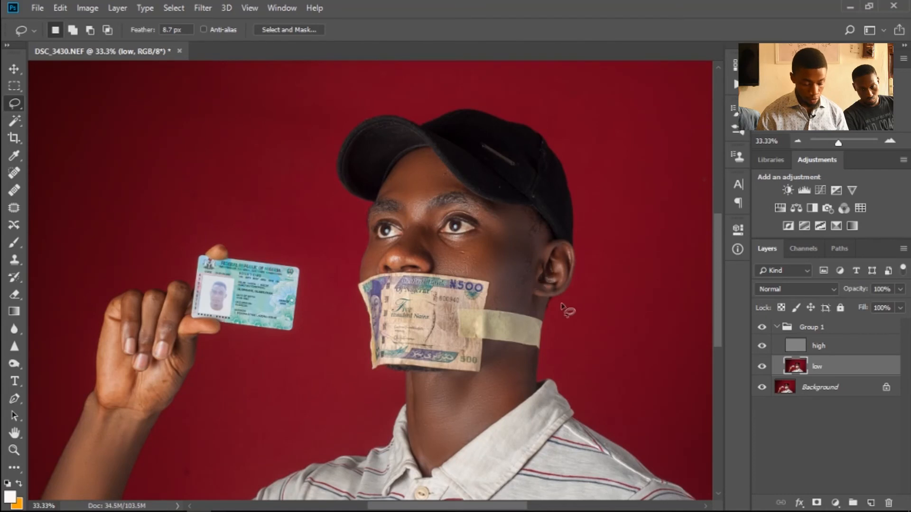
{"action": "left_click", "coordinate": [762, 390], "text": "alt"}
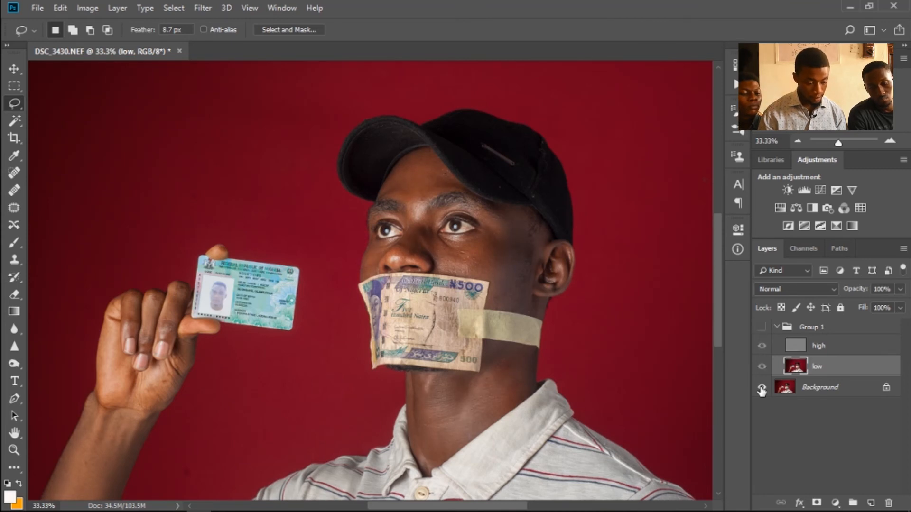
{"action": "left_click", "coordinate": [762, 390], "text": "alt"}
{"action": "left_click", "coordinate": [761, 390], "text": "alt"}
{"action": "left_click", "coordinate": [762, 390], "text": "alt"}
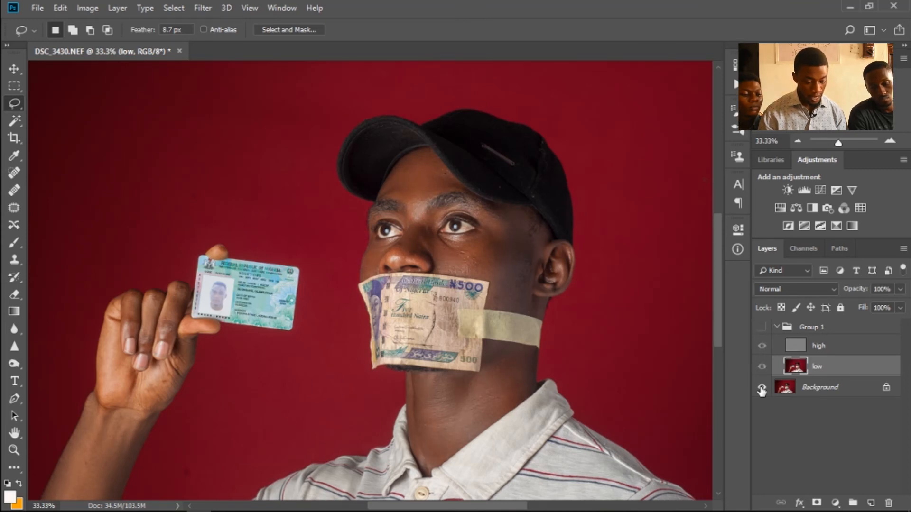
{"action": "left_click", "coordinate": [762, 390], "text": "alt"}
{"action": "left_click", "coordinate": [762, 390], "text": "alt"}
{"action": "left_click", "coordinate": [761, 390], "text": "alt"}
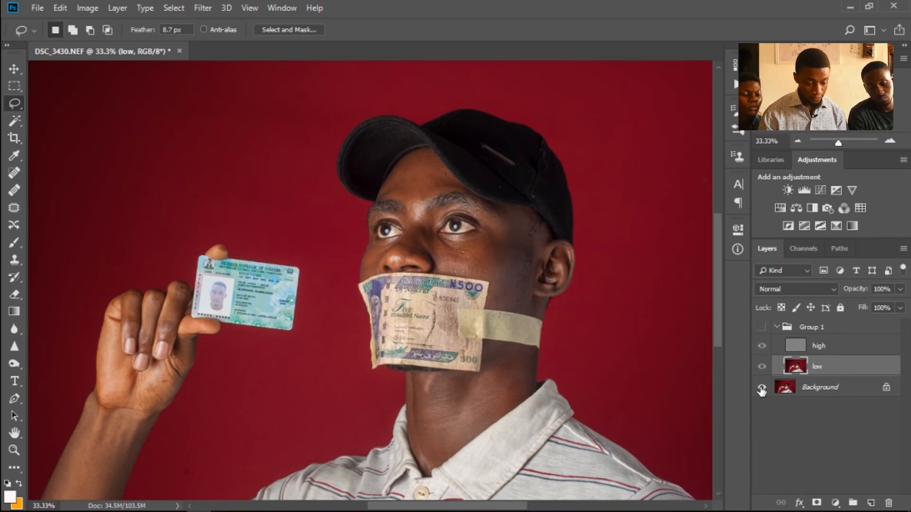
{"action": "left_click", "coordinate": [761, 390], "text": "alt"}
{"action": "left_click", "coordinate": [761, 390], "text": "alt"}
{"action": "left_click", "coordinate": [762, 390], "text": "alt"}
{"action": "left_click", "coordinate": [762, 390], "text": "alt"}
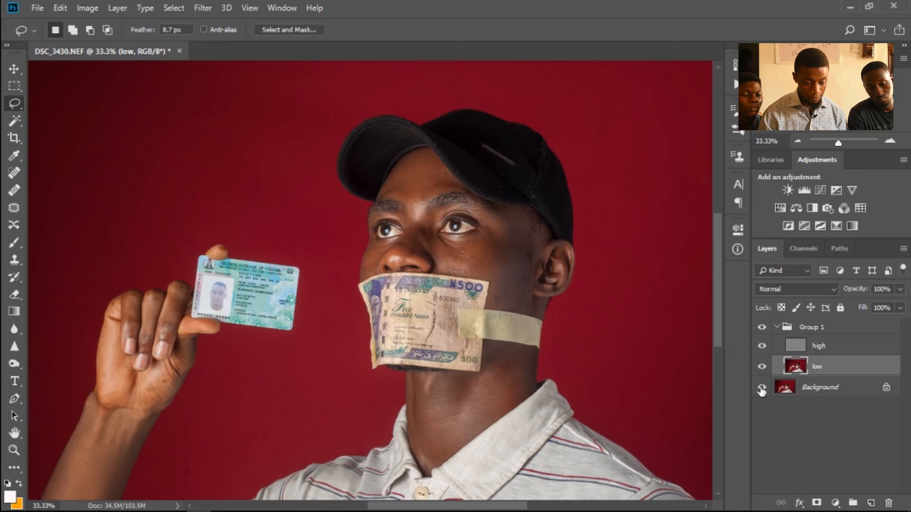
{"action": "left_click", "coordinate": [761, 390], "text": "alt"}
{"action": "left_click", "coordinate": [761, 390], "text": "alt"}
{"action": "left_click", "coordinate": [761, 390], "text": "alt"}
{"action": "left_click", "coordinate": [761, 390], "text": "alt"}
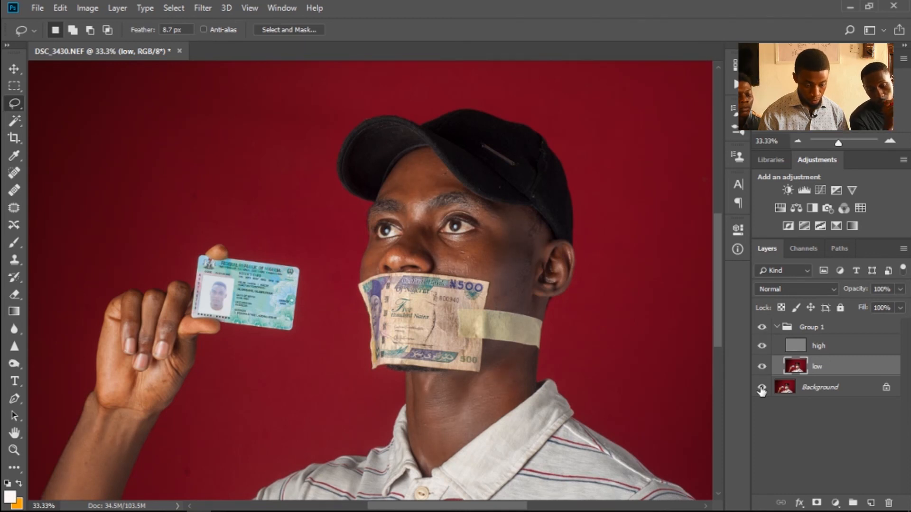
{"action": "left_click", "coordinate": [761, 390], "text": "alt"}
{"action": "left_click", "coordinate": [761, 390], "text": "alt"}
{"action": "left_click", "coordinate": [762, 390], "text": "alt"}
{"action": "left_click", "coordinate": [761, 390], "text": "alt"}
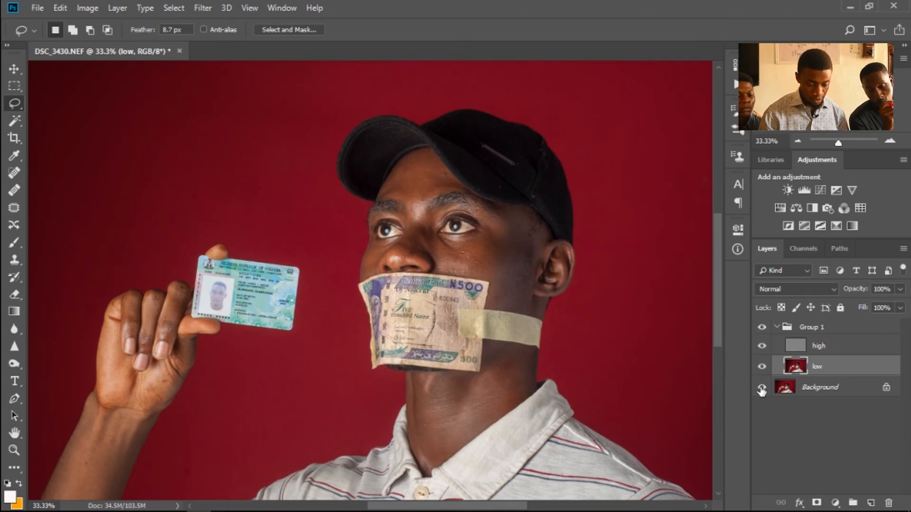
Examine the retouched skin against the untouched image by alternating between the Background layer alone and all layers, ending with all layers shown.
{"action": "left_click", "coordinate": [761, 389], "text": "alt"}
{"action": "left_click", "coordinate": [761, 390], "text": "alt"}
{"action": "left_click", "coordinate": [761, 390], "text": "alt"}
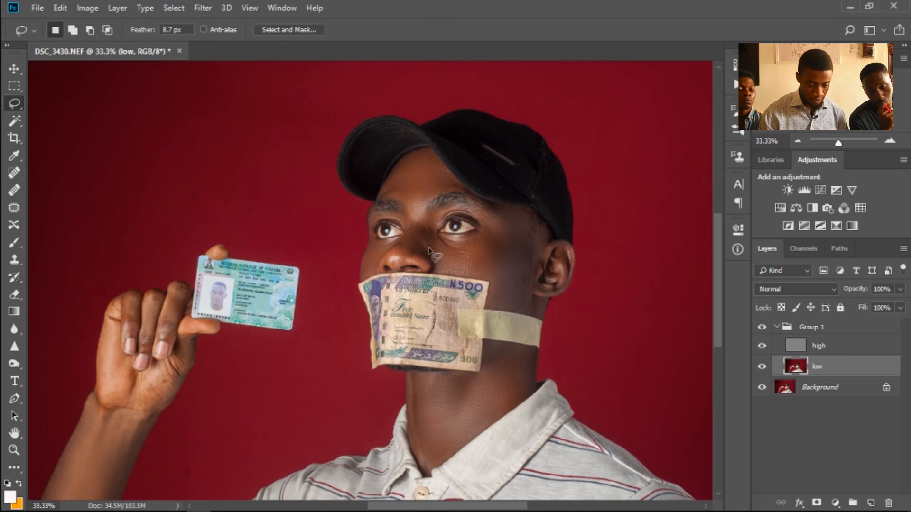
{"action": "mouse_move", "coordinate": [430, 250]}
{"action": "left_mouse_down"}
{"action": "mouse_move", "coordinate": [425, 235]}
{"action": "mouse_move", "coordinate": [419, 244]}
{"action": "mouse_move", "coordinate": [429, 247]}
{"action": "left_mouse_up"}
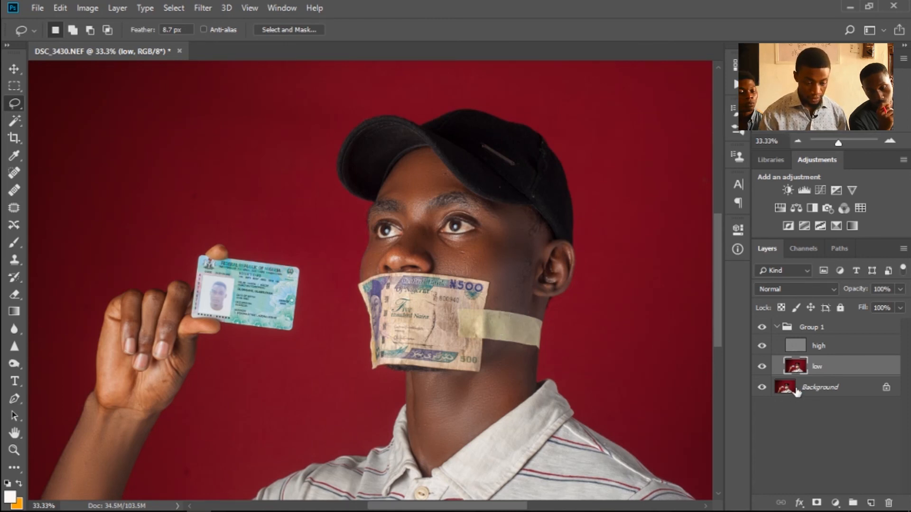
{"action": "left_click", "coordinate": [762, 388], "text": "alt"}
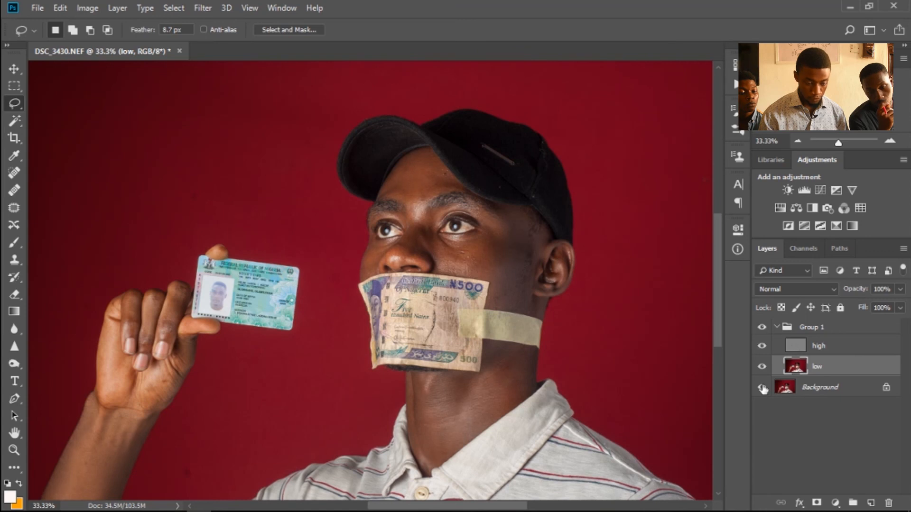
{"action": "left_click", "coordinate": [762, 388], "text": "alt"}
{"action": "left_click", "coordinate": [762, 388], "text": "alt"}
{"action": "left_click", "coordinate": [762, 388], "text": "alt"}
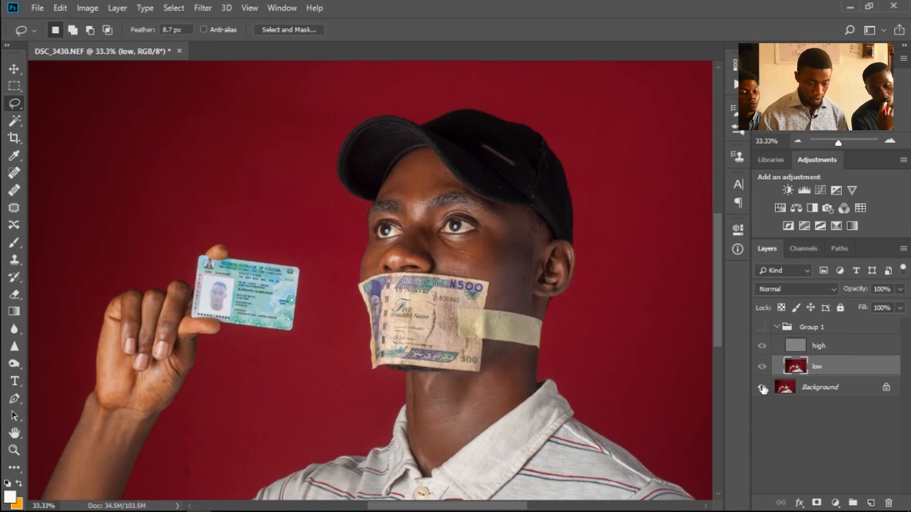
{"action": "left_click", "coordinate": [762, 388], "text": "alt"}
{"action": "left_click", "coordinate": [762, 388], "text": "alt"}
{"action": "left_click", "coordinate": [762, 388], "text": "alt"}
{"action": "left_click", "coordinate": [762, 388], "text": "alt"}
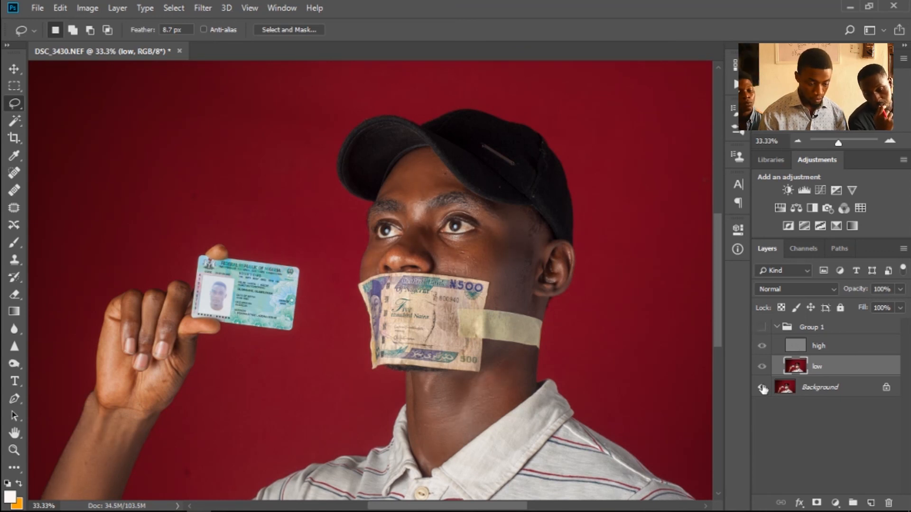
{"action": "left_click", "coordinate": [761, 388], "text": "alt"}
{"action": "left_click", "coordinate": [762, 388], "text": "alt"}
{"action": "left_click", "coordinate": [762, 388], "text": "alt"}
{"action": "left_click", "coordinate": [762, 388], "text": "alt"}
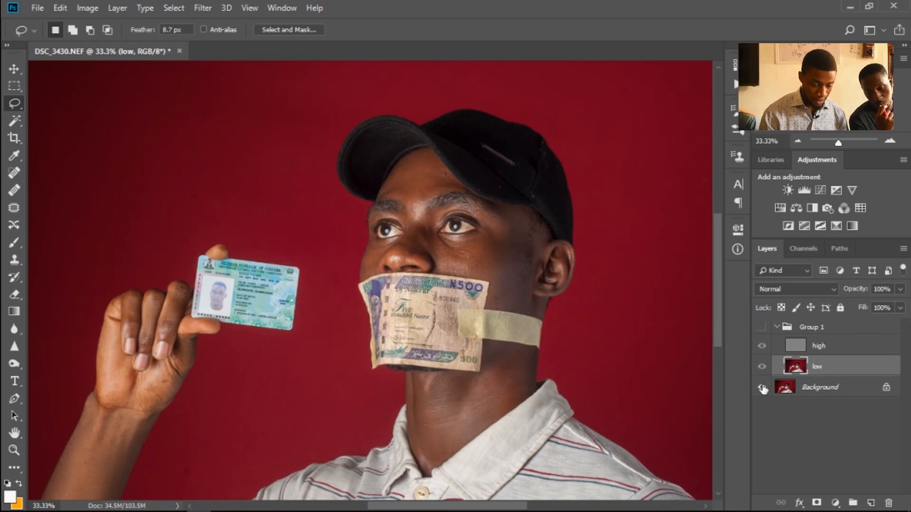
{"action": "left_click", "coordinate": [761, 388], "text": "alt"}
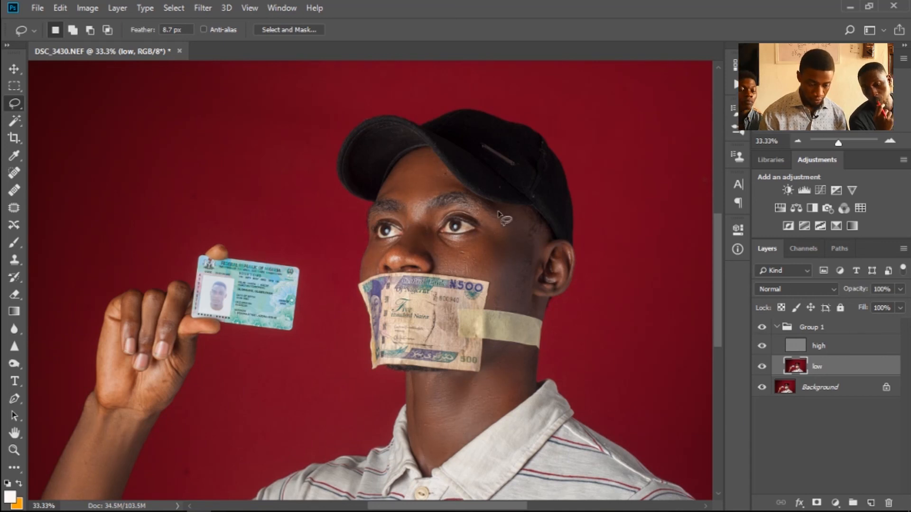
{"action": "left_click", "coordinate": [761, 388], "text": "alt"}
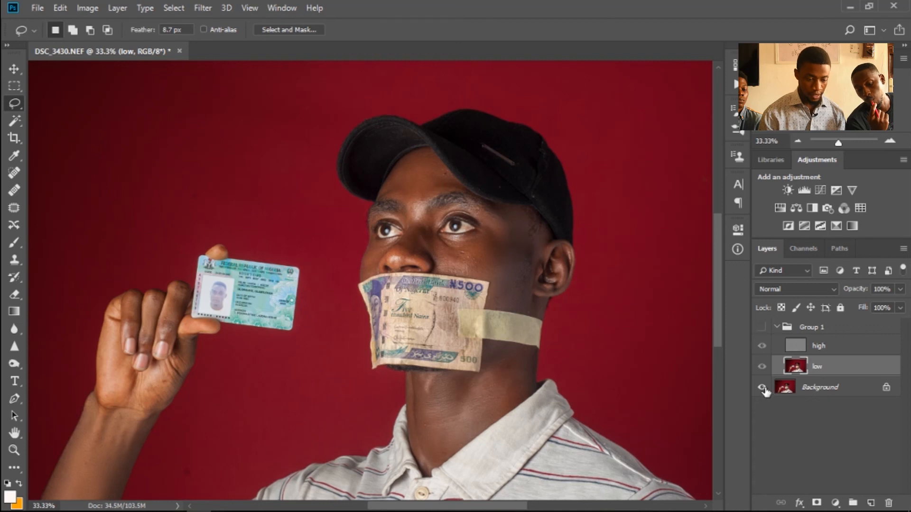
{"action": "left_click", "coordinate": [762, 388], "text": "alt"}
{"action": "left_click", "coordinate": [762, 388], "text": "alt"}
{"action": "left_click", "coordinate": [762, 388], "text": "alt"}
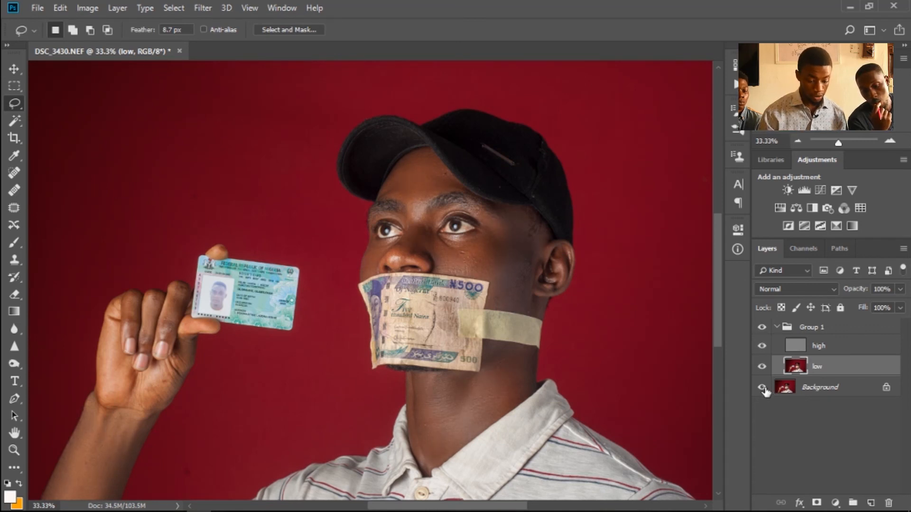
{"action": "left_click", "coordinate": [762, 388], "text": "alt"}
{"action": "left_click", "coordinate": [762, 388], "text": "alt"}
{"action": "left_click", "coordinate": [762, 388], "text": "alt"}
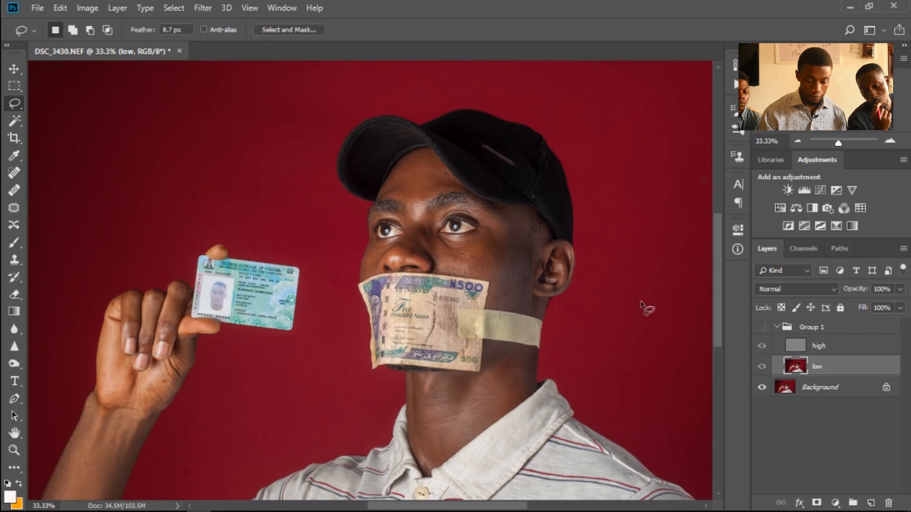
{"action": "left_click", "coordinate": [762, 388], "text": "alt"}
Lasso the skin between the eyebrow's tail and the outer eye corner and try to repeat the last Gaussian Blur there.
{"action": "mouse_move", "coordinate": [475, 216]}
{"action": "left_mouse_down"}
{"action": "mouse_move", "coordinate": [503, 229]}
{"action": "mouse_move", "coordinate": [475, 213]}
{"action": "left_mouse_up"}
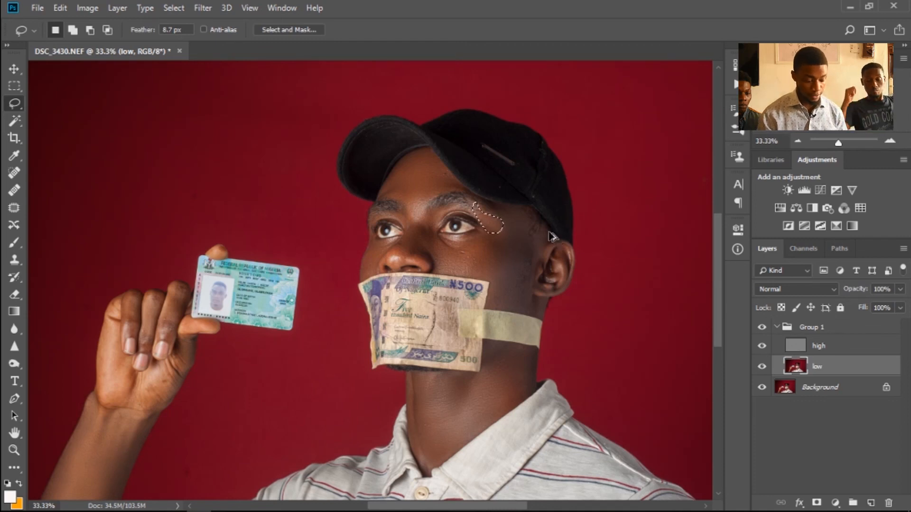
{"action": "key", "text": "ctrl+f"}
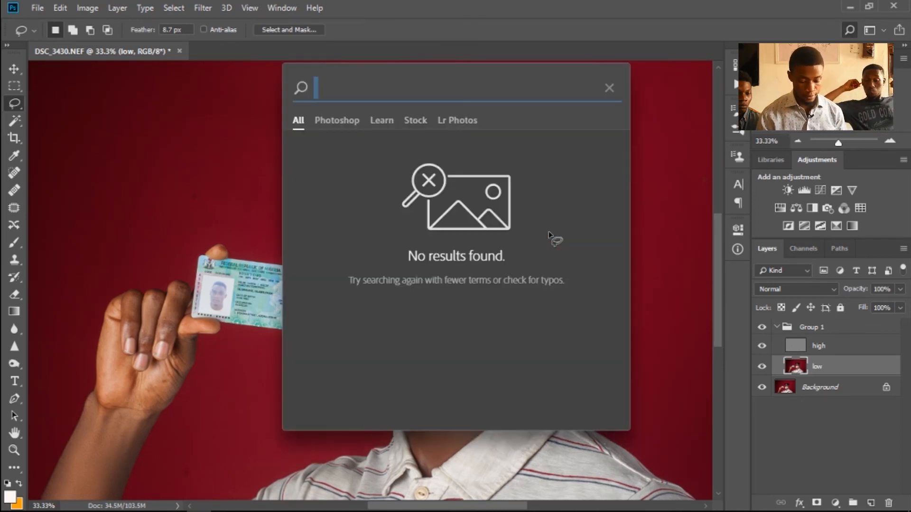
{"action": "key", "text": "Escape"}
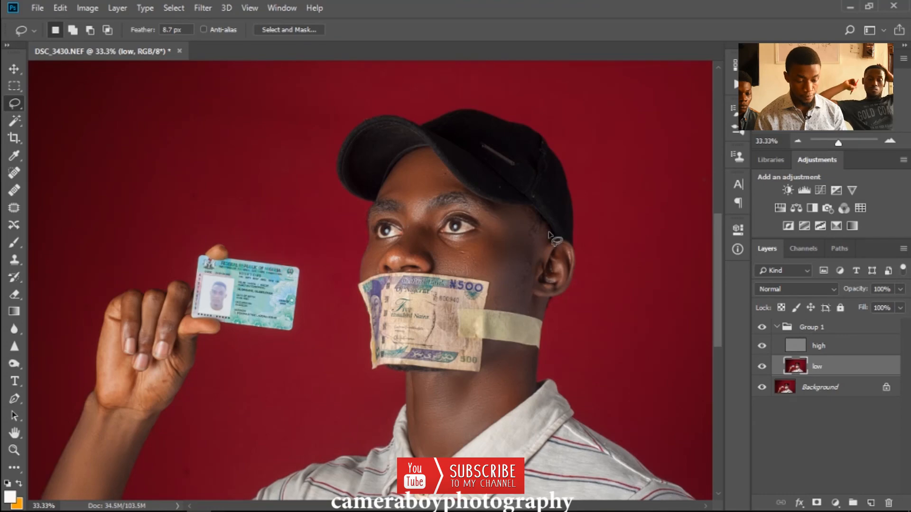
Bring the whole portrait into view and collapse Group 1 so its high and low layers are tucked away.
{"action": "key", "text": "ctrl+plus"}
{"action": "key", "text": "ctrl+minus"}
{"action": "key", "text": "ctrl+minus"}
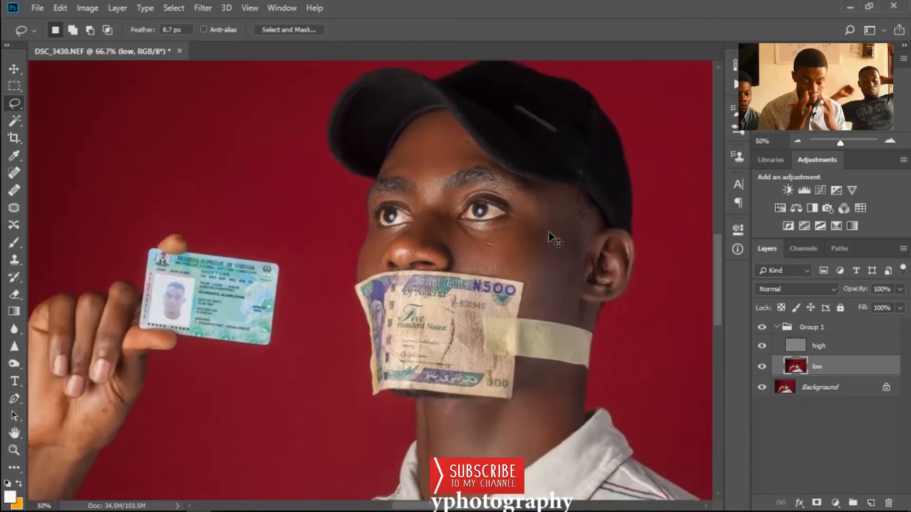
{"action": "key", "text": "ctrl+minus"}
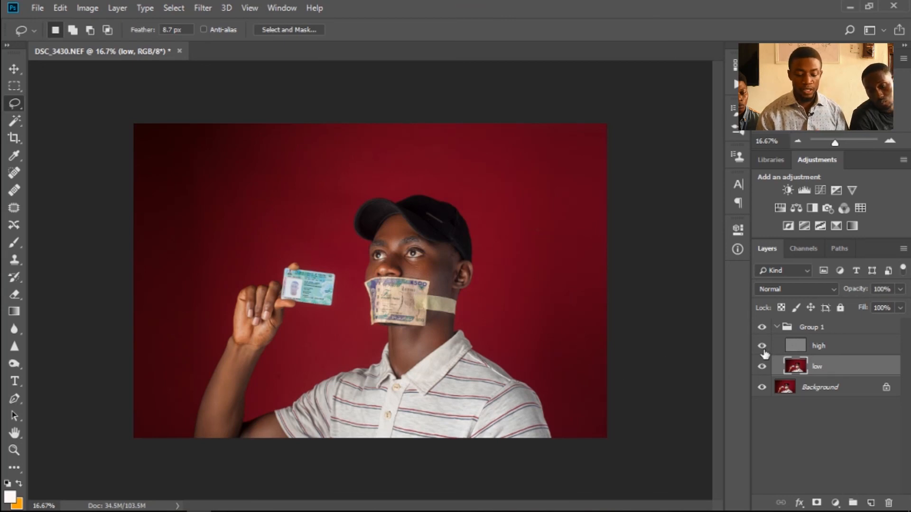
{"action": "left_click", "coordinate": [777, 327]}
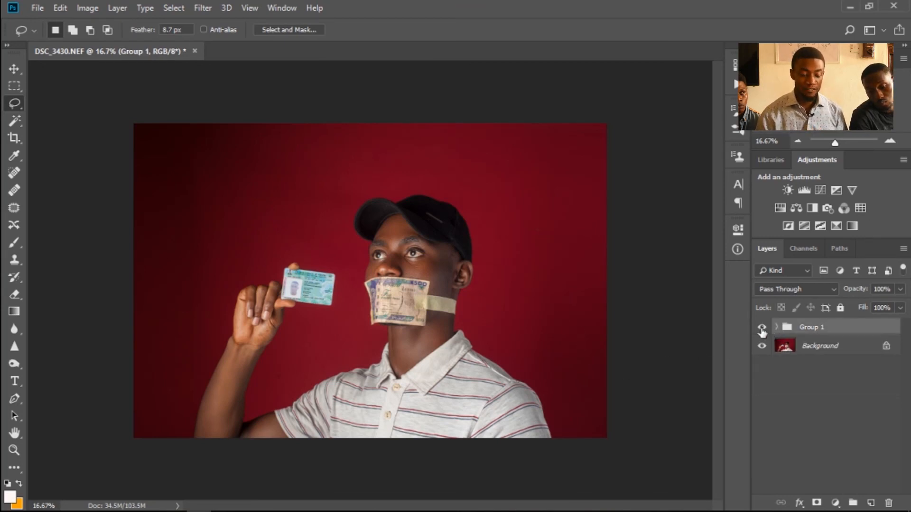